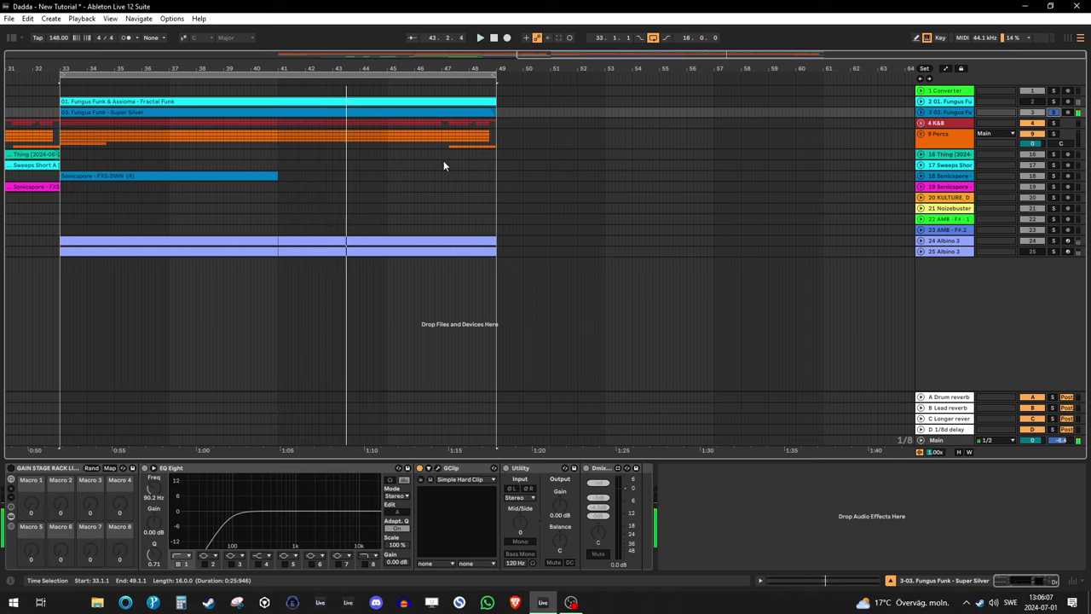
Solo the Fractal Funk reference track and play its loop section to listen to it alone.
{"action": "left_click", "coordinate": [1054, 103]}
{"action": "left_click", "coordinate": [920, 101]}
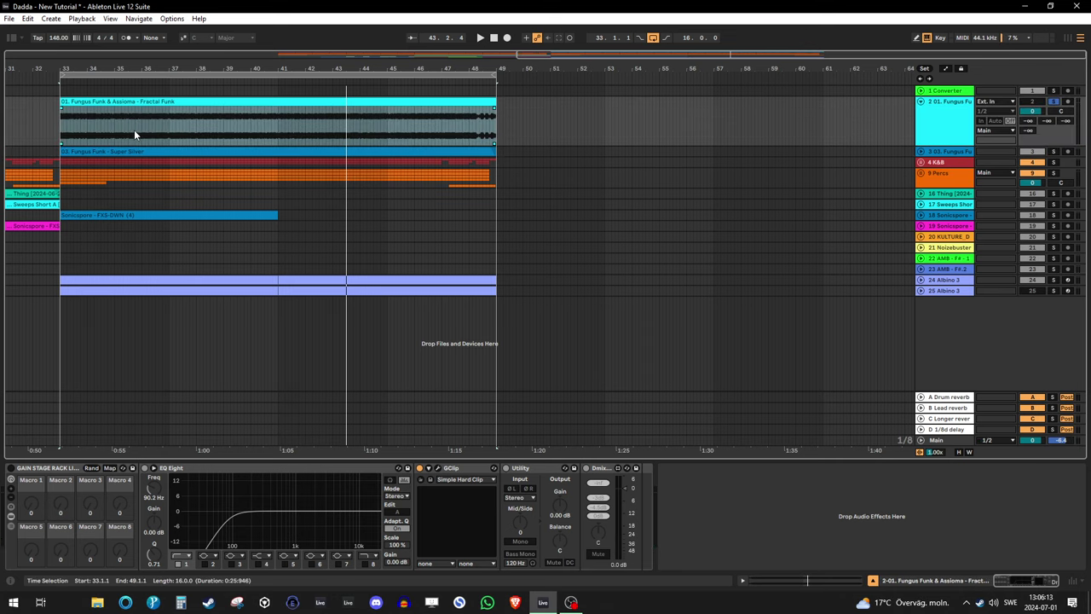
{"action": "key", "text": "space"}
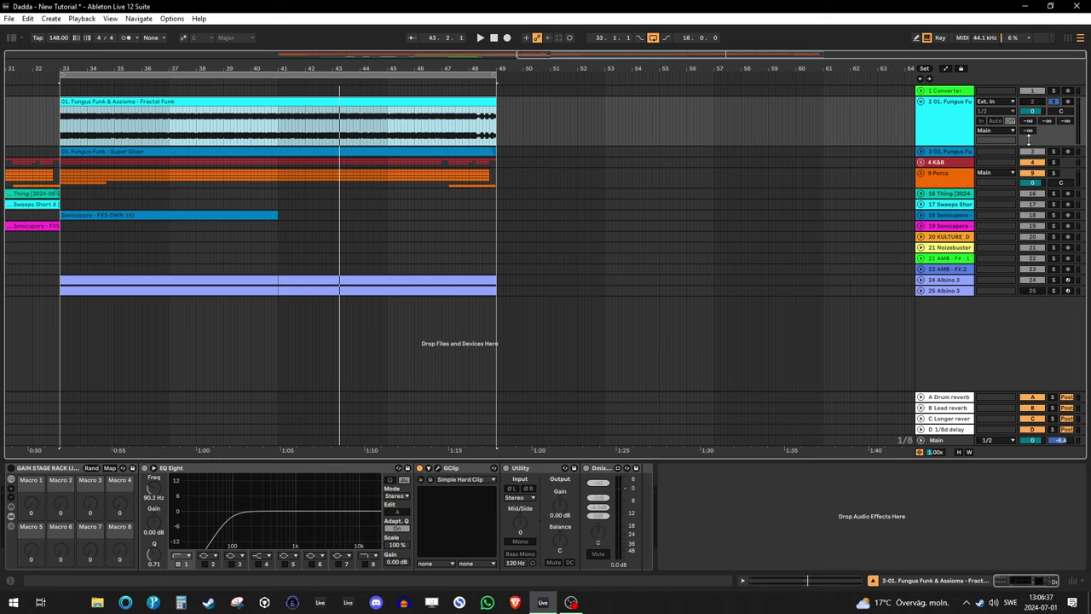
{"action": "left_click", "coordinate": [920, 102]}
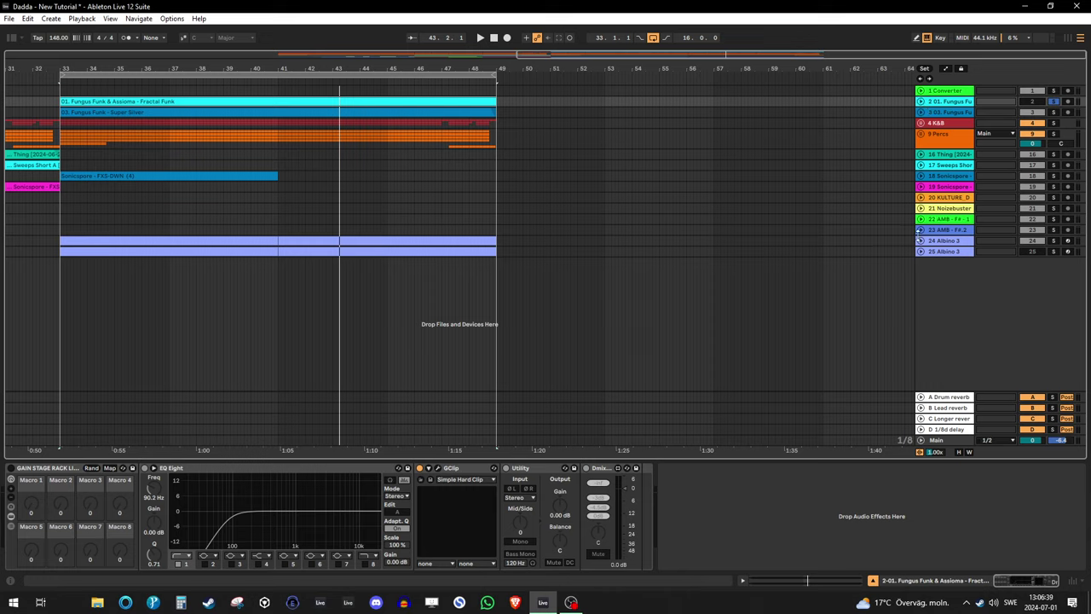
Search the whole browser library for "albino" and select the first Albino 3 plug-in.
{"action": "left_click", "coordinate": [938, 243]}
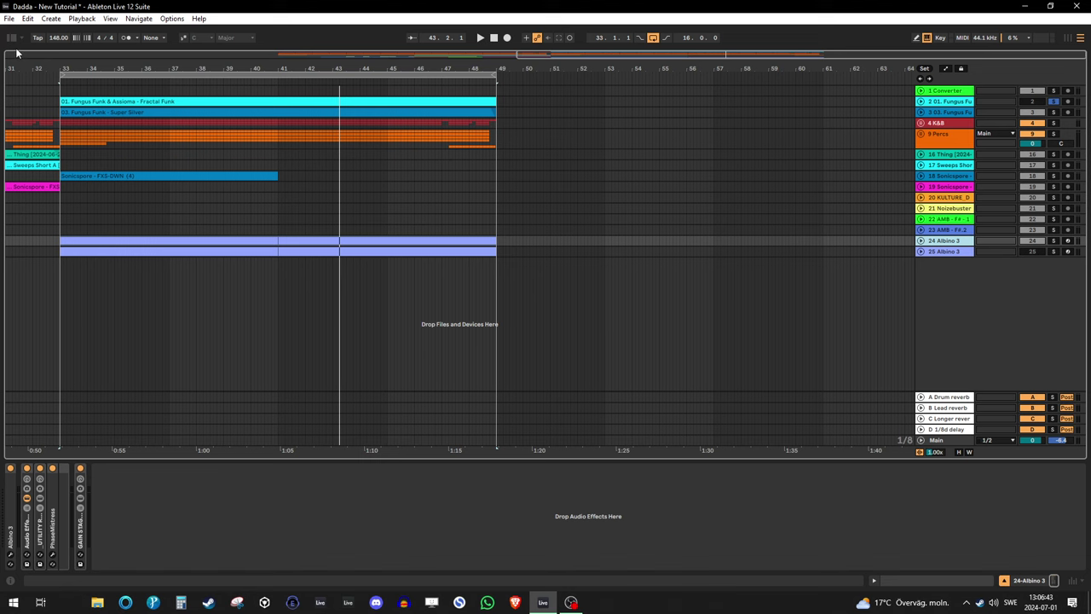
{"action": "left_click", "coordinate": [11, 40]}
{"action": "left_click", "coordinate": [93, 58]}
{"action": "type", "text": "albino"}
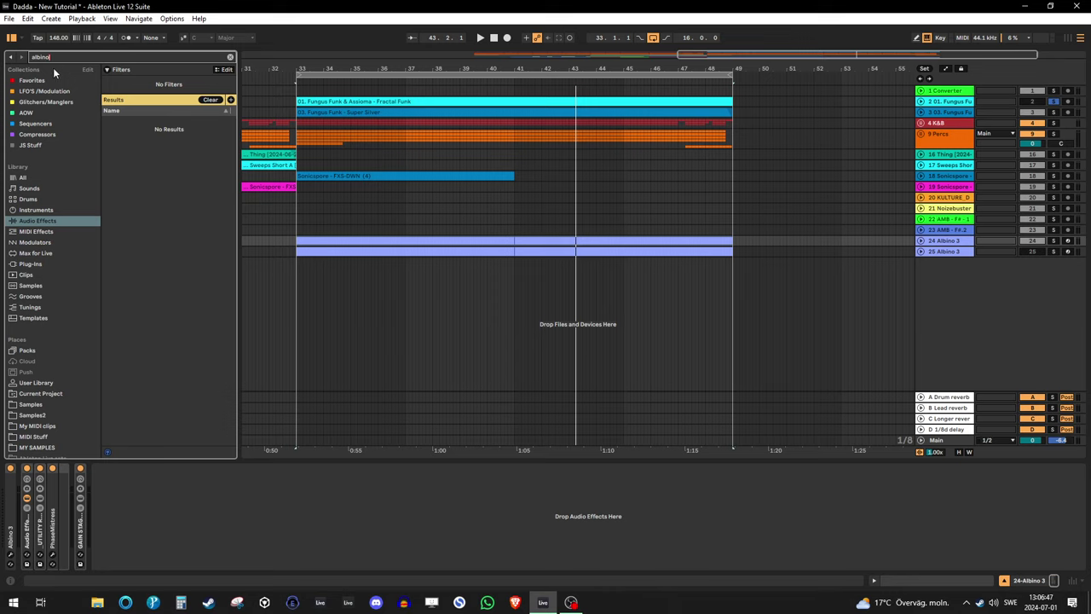
{"action": "type", "text": "3"}
{"action": "left_click", "coordinate": [35, 82]}
{"action": "left_click", "coordinate": [64, 55]}
{"action": "key", "text": "BackSpace"}
{"action": "key", "text": "ctrl+f"}
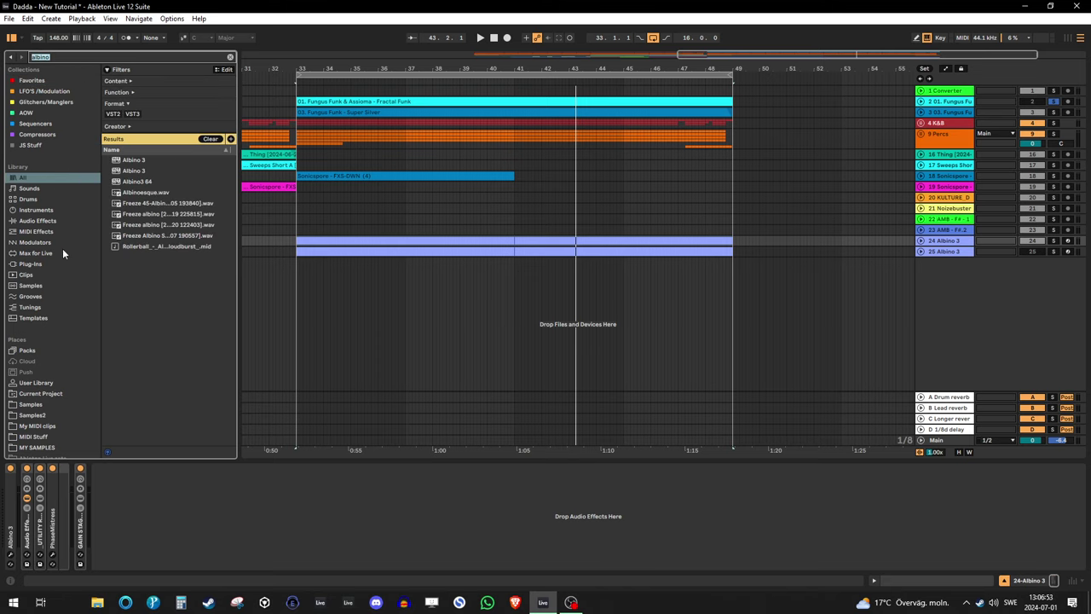
{"action": "left_click", "coordinate": [138, 161]}
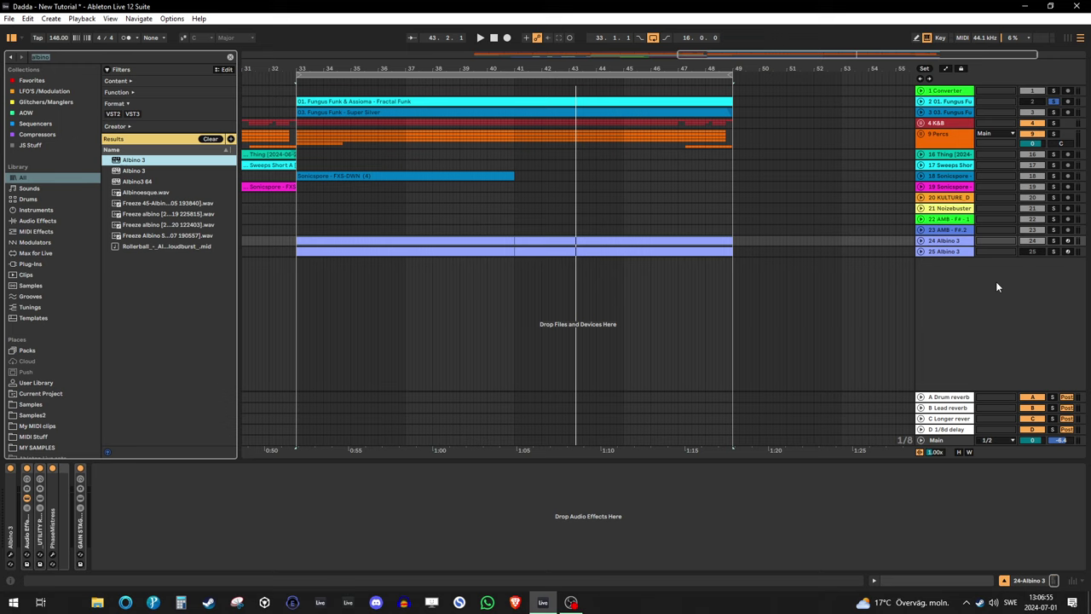
Solo track 25 Albino 3 and open its synth's plug-in window with Live in full-screen view.
{"action": "left_click", "coordinate": [953, 251]}
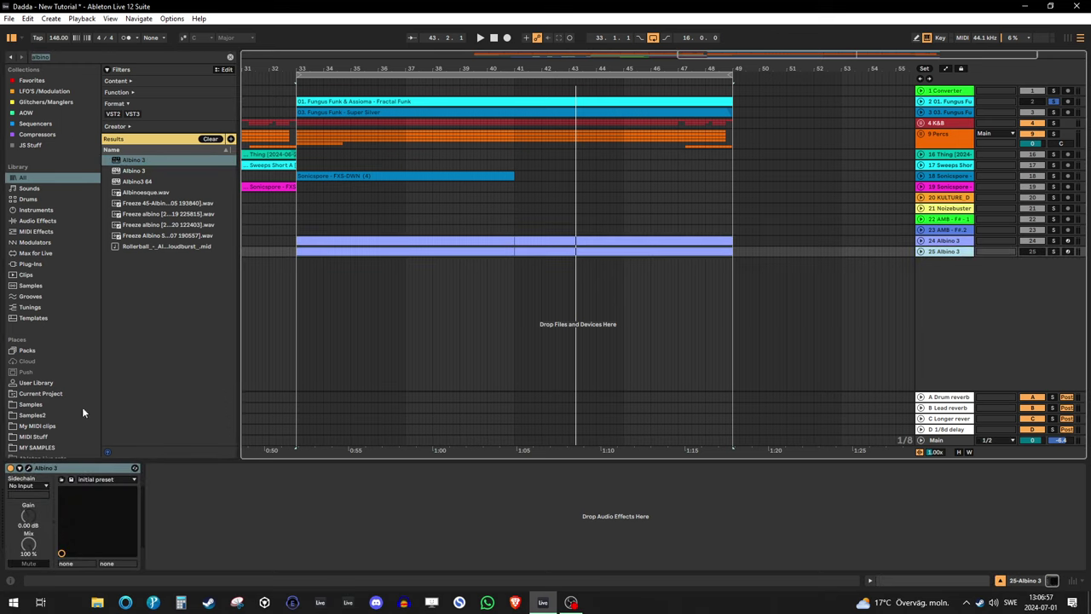
{"action": "left_click", "coordinate": [920, 252]}
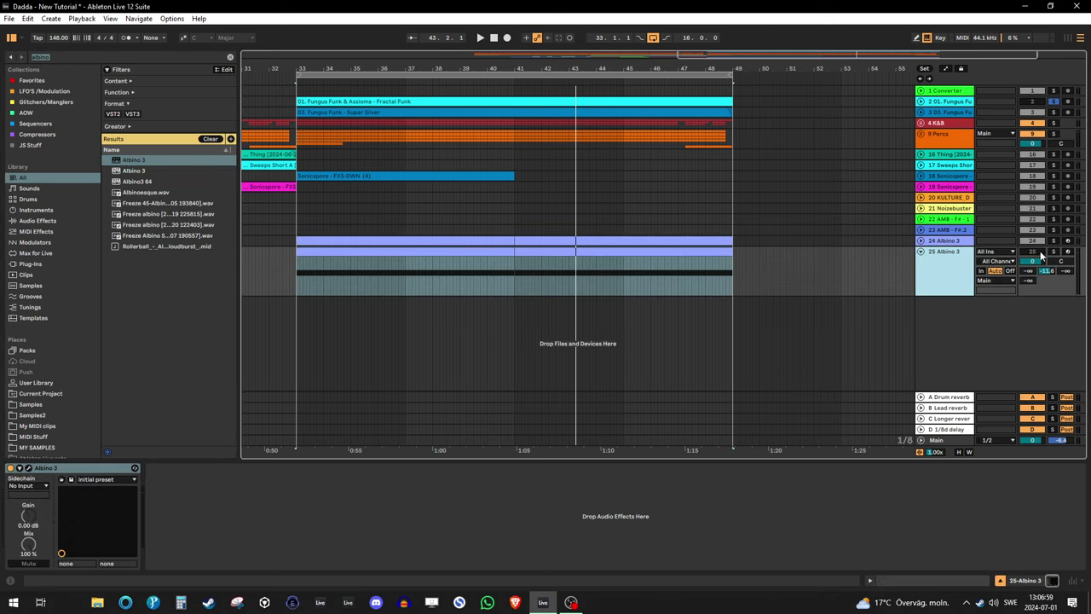
{"action": "left_click", "coordinate": [29, 468]}
{"action": "left_click_drag", "start_coordinate": [835, 60], "coordinate": [727, 59]}
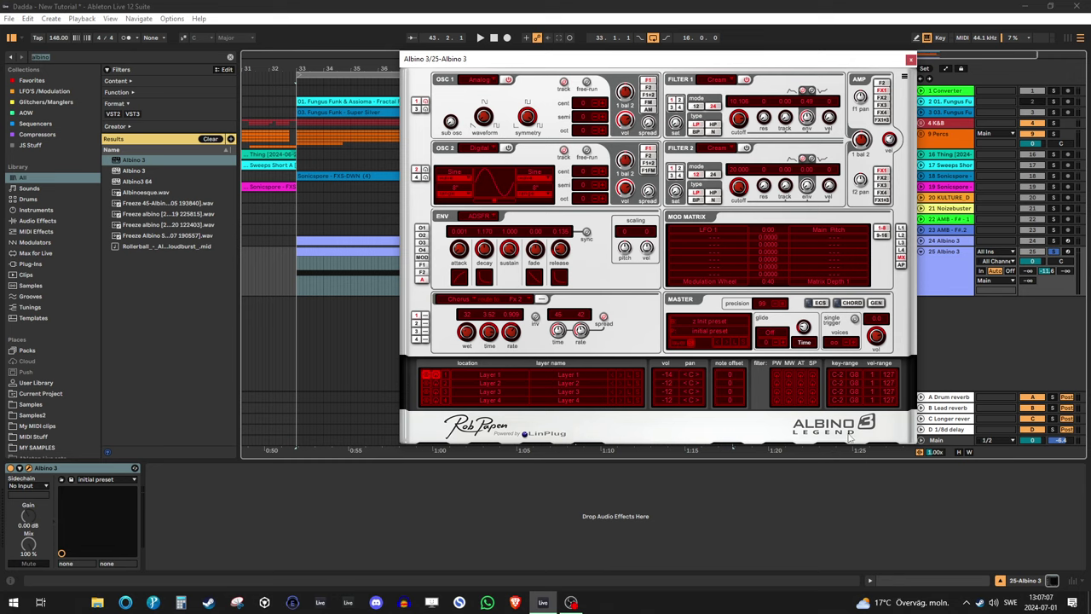
{"action": "key", "text": "F11"}
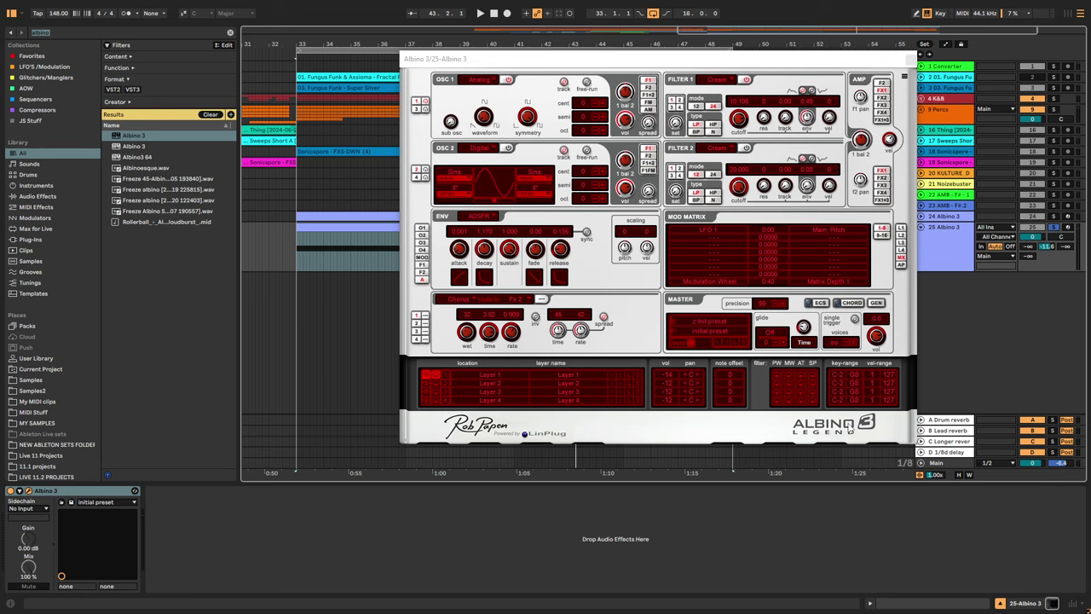
Replace the Albino 3 device on track 25 with a fresh Albino 3 instance from the browser.
{"action": "left_click", "coordinate": [67, 492]}
{"action": "key", "text": "Delete"}
{"action": "key", "text": "Delete"}
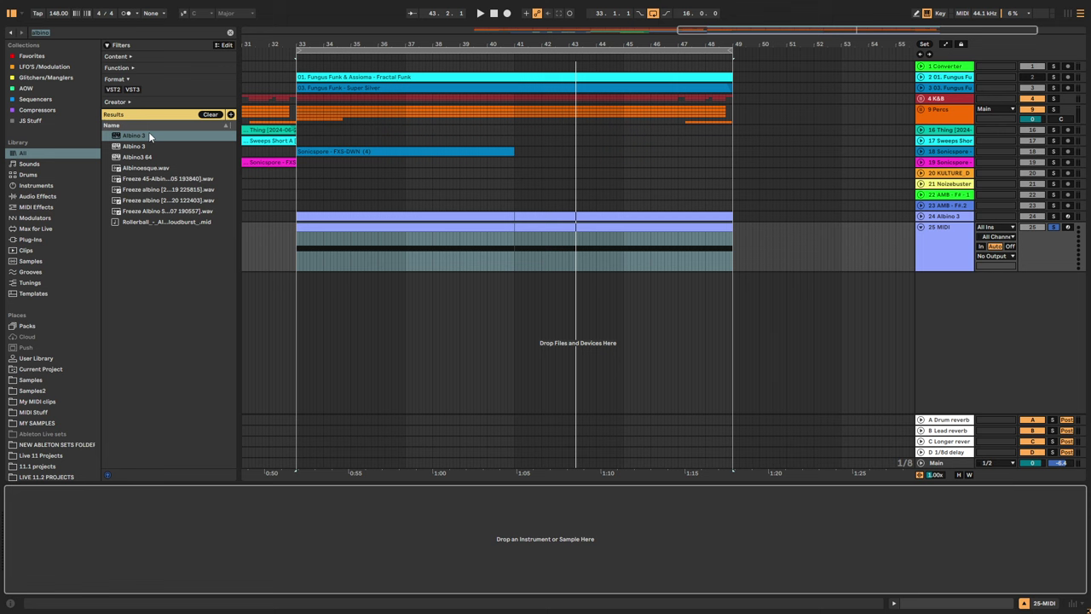
{"action": "left_click", "coordinate": [134, 134]}
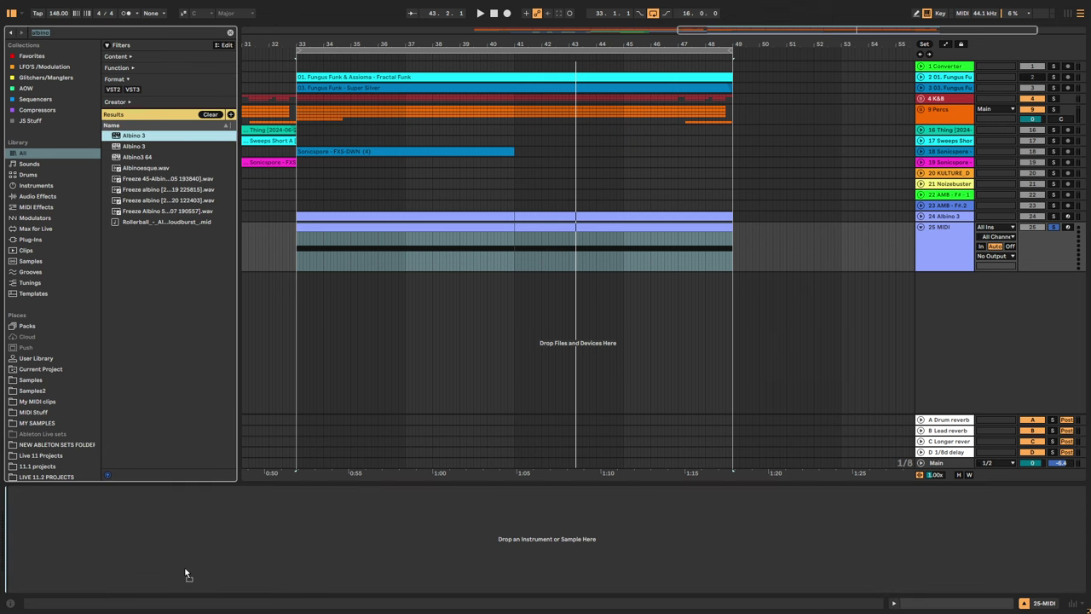
{"action": "left_click_drag", "start_coordinate": [188, 575], "coordinate": [603, 540]}
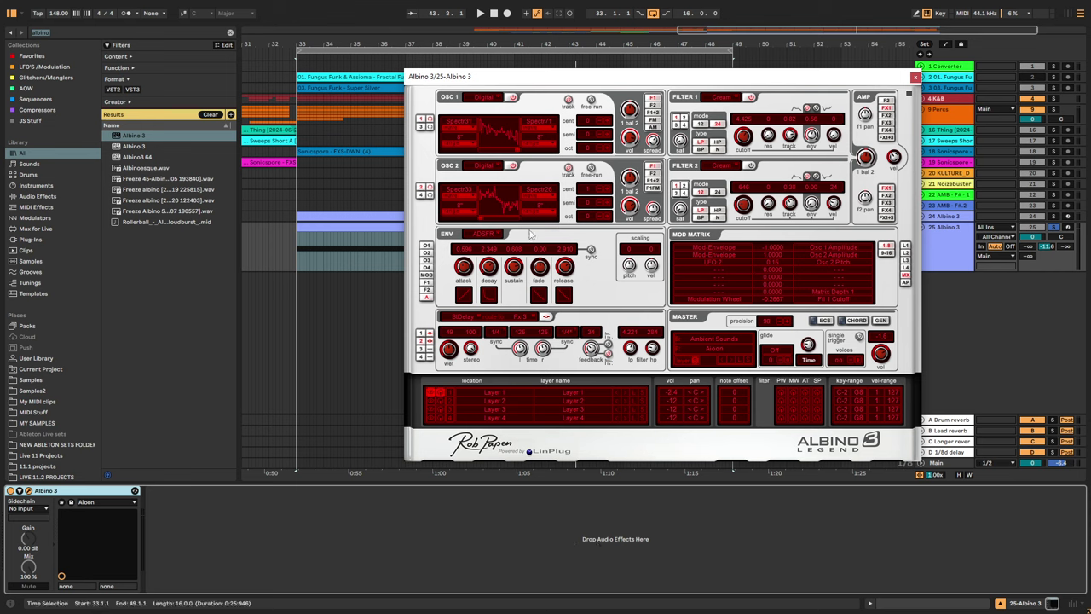
Load the initial preset from Albino 3's z Init preset bank.
{"action": "left_click", "coordinate": [713, 341]}
{"action": "left_click", "coordinate": [711, 338]}
{"action": "left_click", "coordinate": [710, 340]}
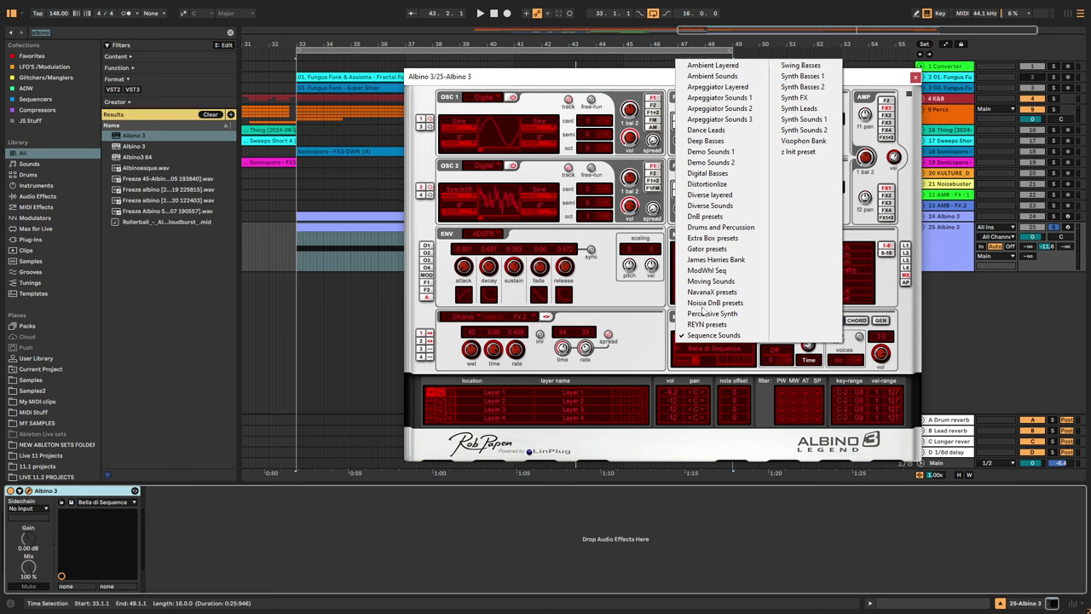
{"action": "left_click", "coordinate": [657, 355]}
{"action": "left_click", "coordinate": [696, 341]}
{"action": "left_click", "coordinate": [789, 153]}
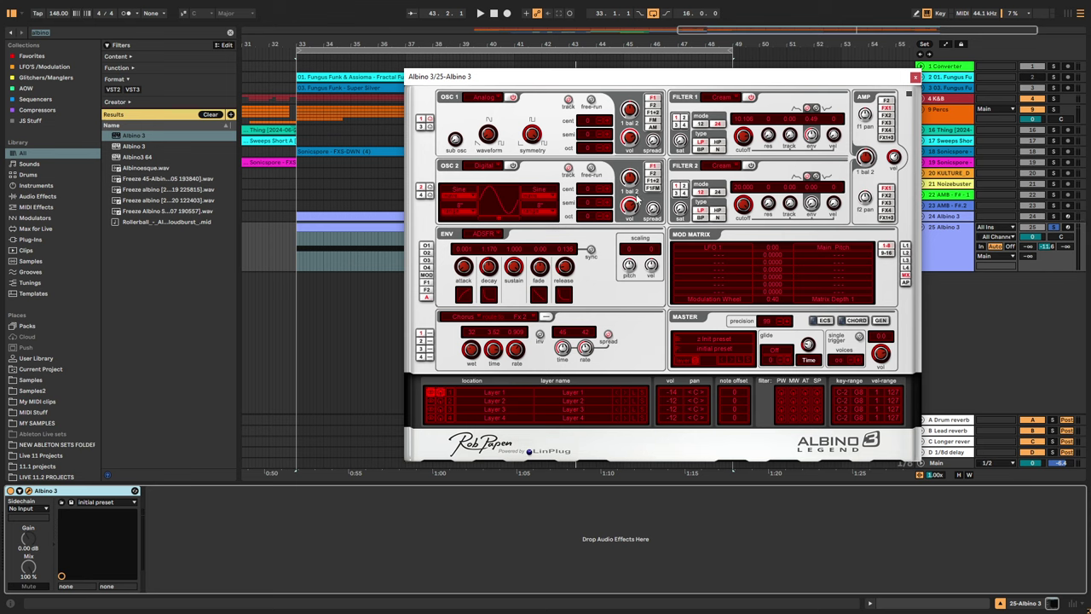
Audition the initial patch in the loop and switch OSC 1 to Digital.
{"action": "key", "text": "space"}
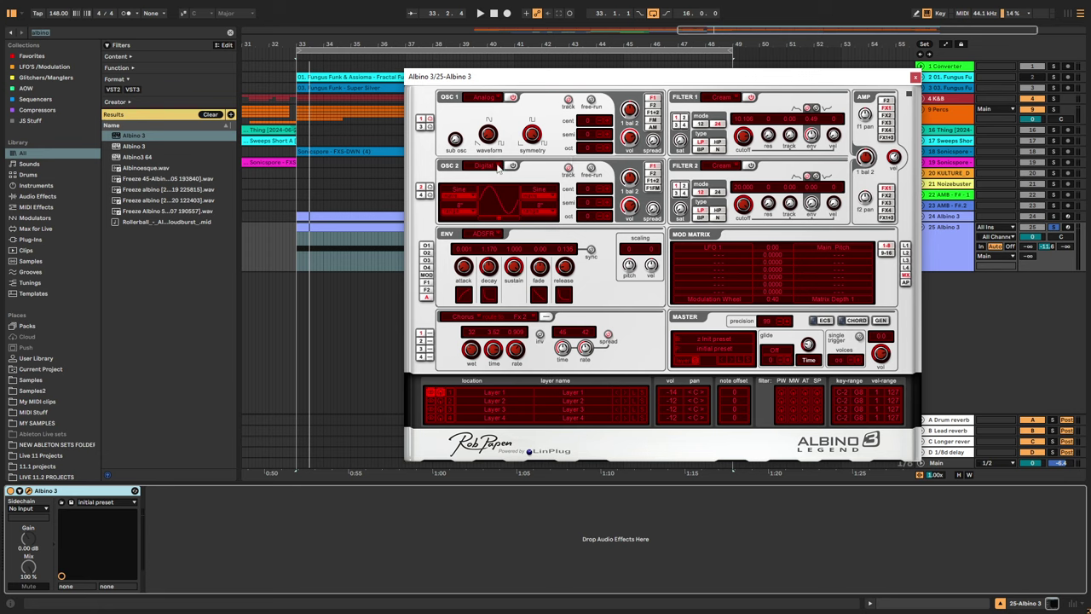
{"action": "left_click", "coordinate": [486, 99]}
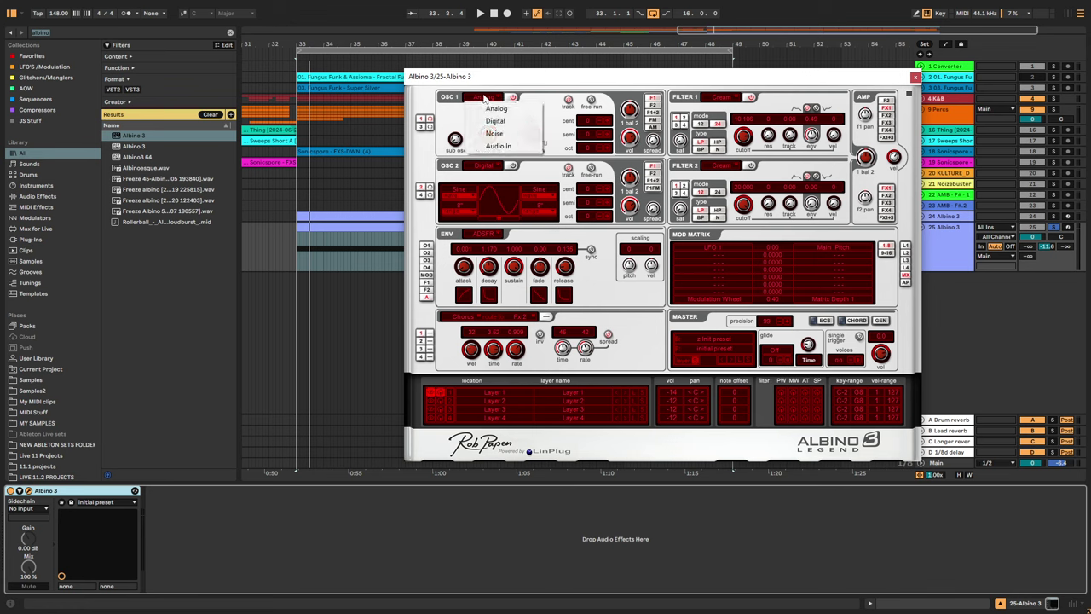
{"action": "left_click", "coordinate": [497, 123]}
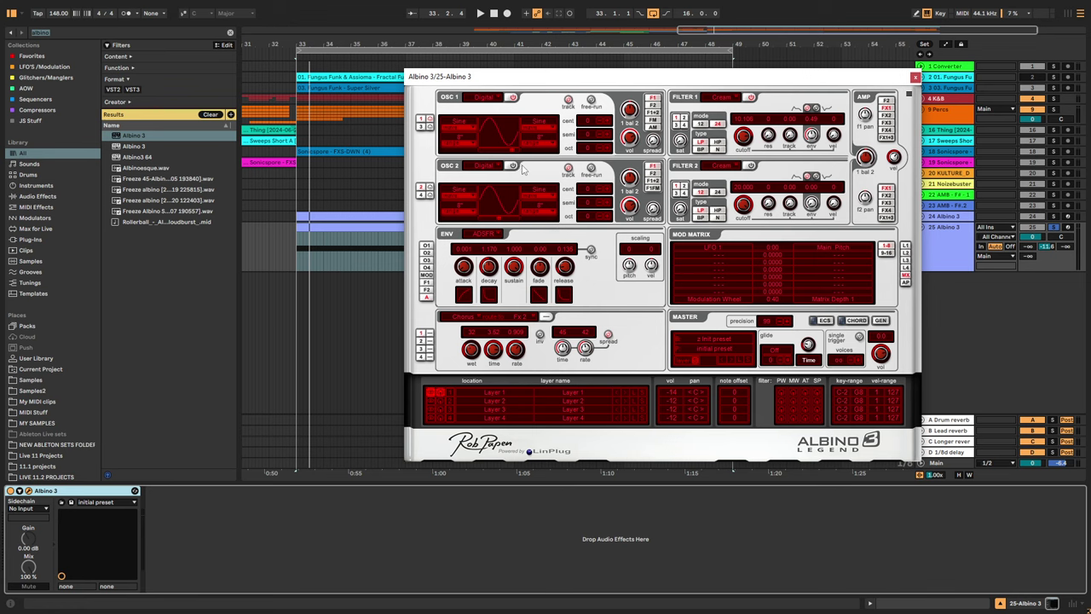
Set OSC 1's first waveform to the Classic Sawtooth and adjust the morph slider fully towards it.
{"action": "left_click", "coordinate": [468, 125]}
{"action": "left_click", "coordinate": [542, 121]}
{"action": "left_click", "coordinate": [542, 122]}
{"action": "left_click", "coordinate": [570, 103]}
{"action": "left_click", "coordinate": [461, 127]}
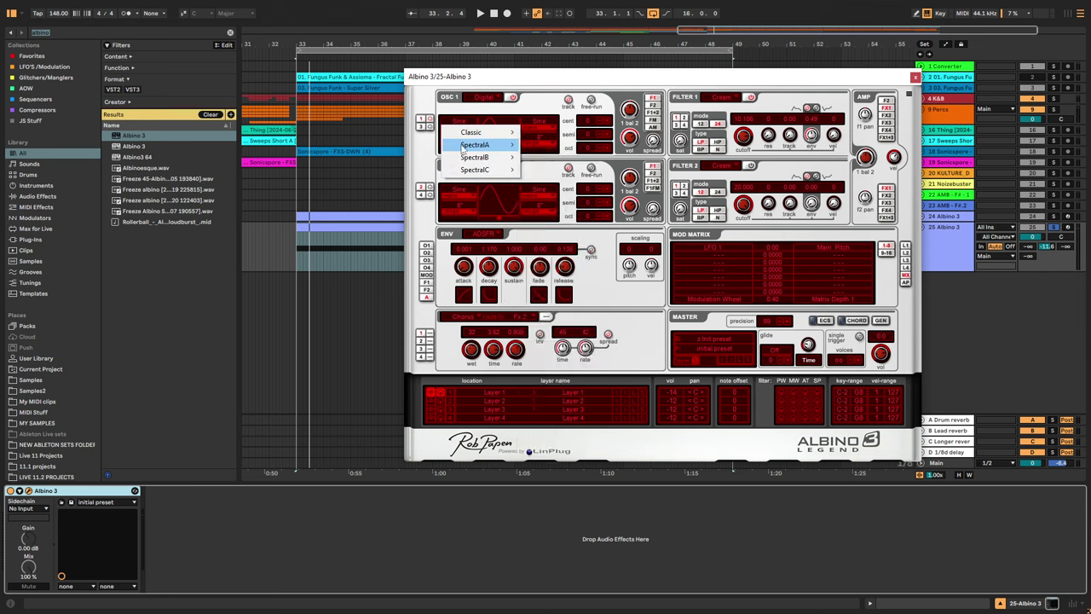
{"action": "mouse_move", "coordinate": [471, 138]}
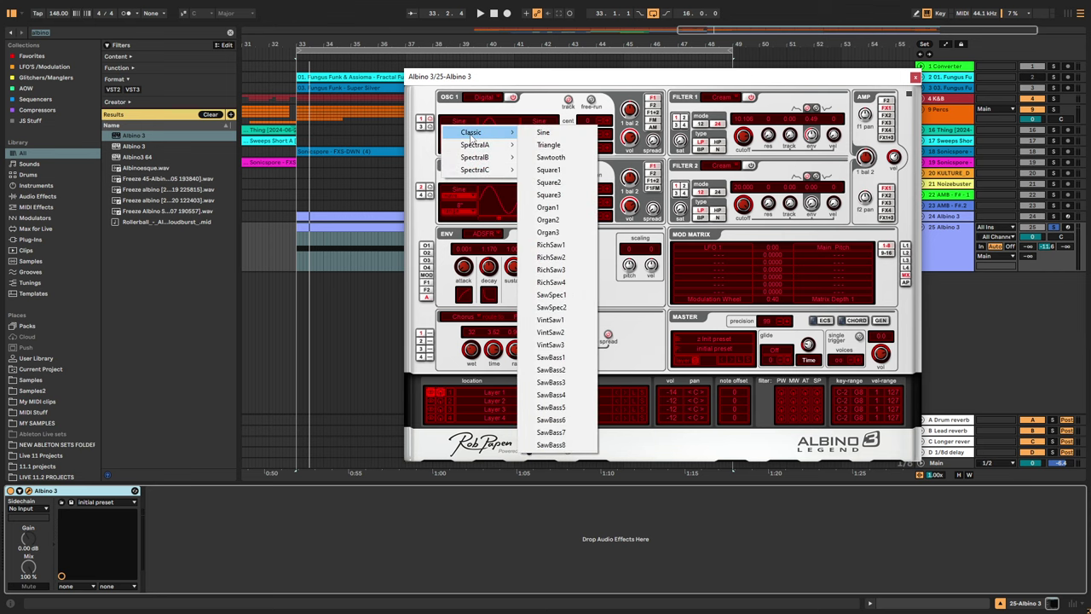
{"action": "left_click", "coordinate": [550, 157]}
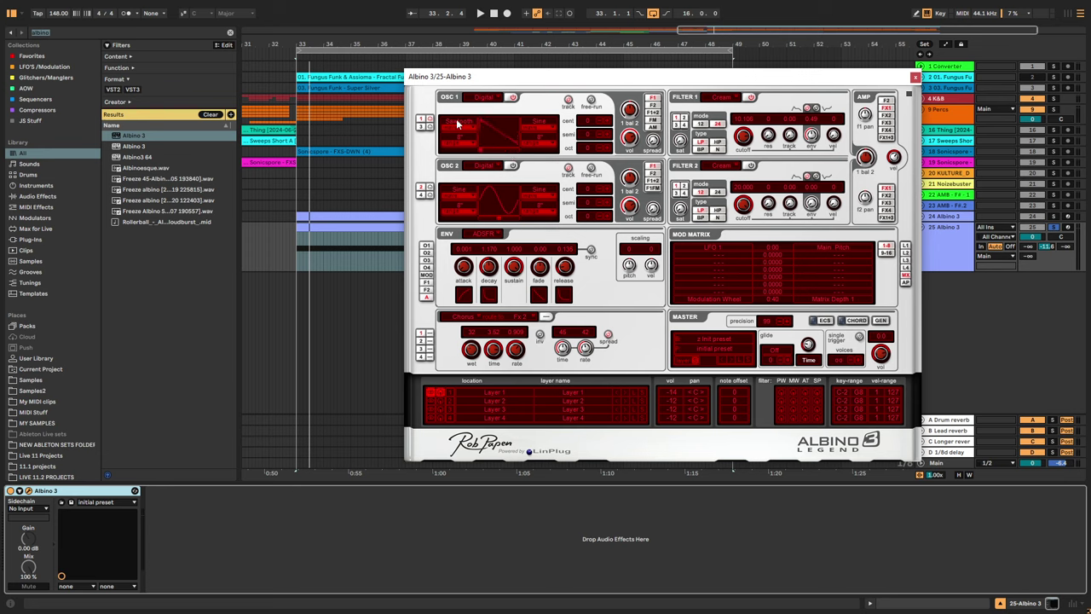
{"action": "mouse_move", "coordinate": [480, 154]}
{"action": "left_mouse_down"}
{"action": "mouse_move", "coordinate": [549, 158]}
{"action": "mouse_move", "coordinate": [484, 161]}
{"action": "left_mouse_up"}
Play the looped bassline repeatedly to audition the sound of the two oscillators.
{"action": "key", "text": "space"}
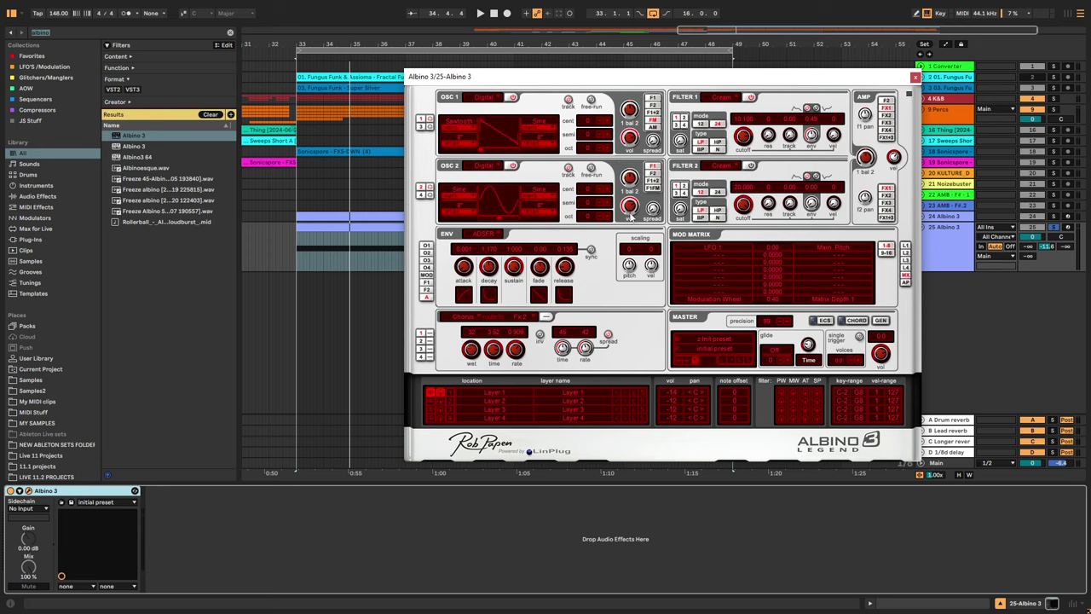
{"action": "key", "text": "space"}
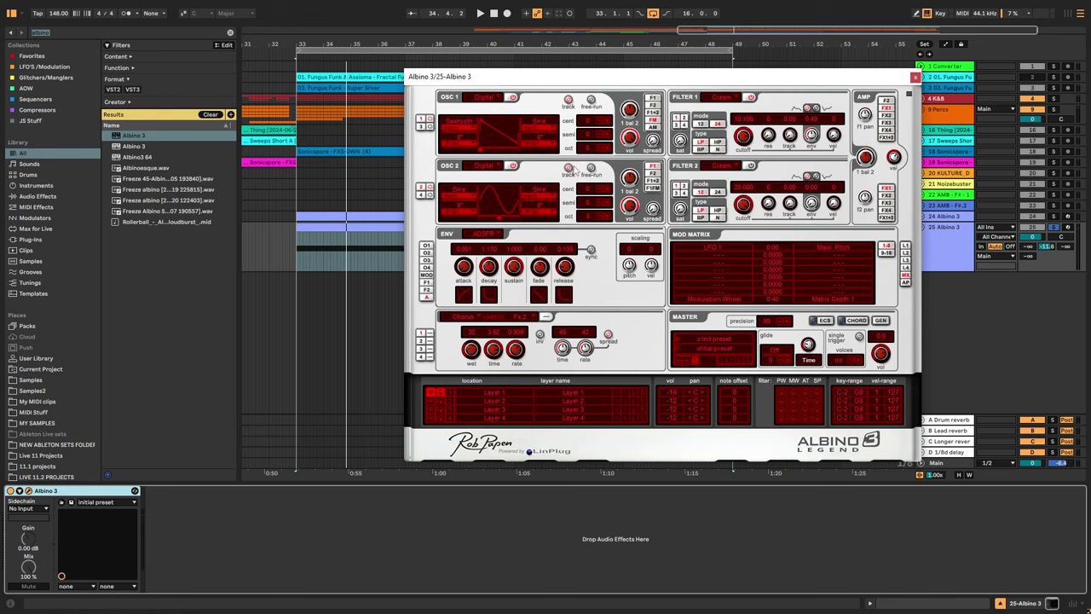
{"action": "key", "text": "space"}
{"action": "key", "text": "space"}
{"action": "key", "text": "space"}
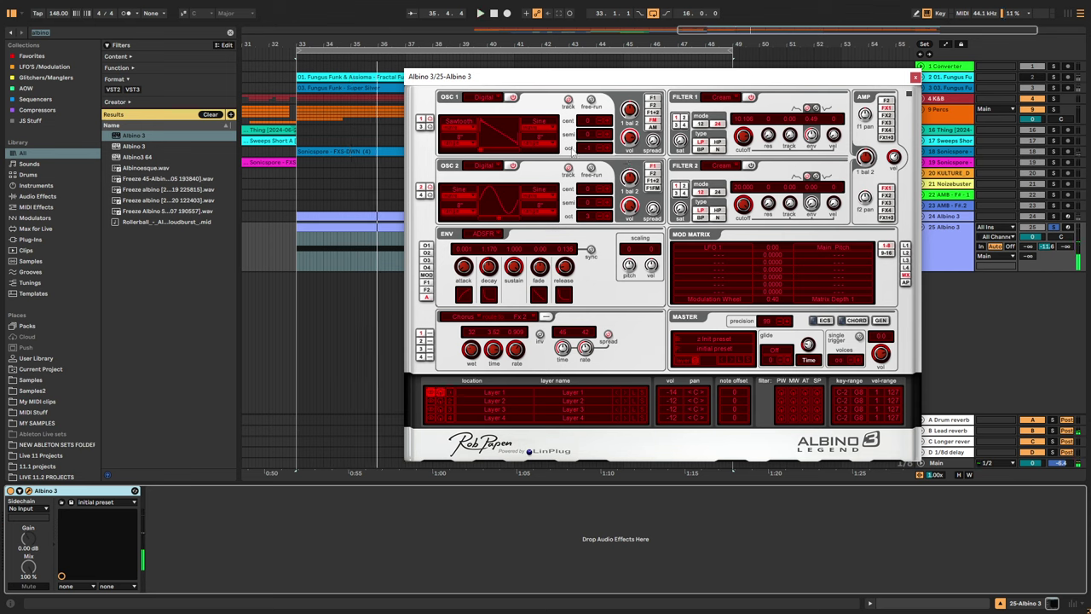
Set OSC 2 to Digital with the Classic Sawtooth as its first waveform and adjust its morph slider.
{"action": "left_click", "coordinate": [483, 166]}
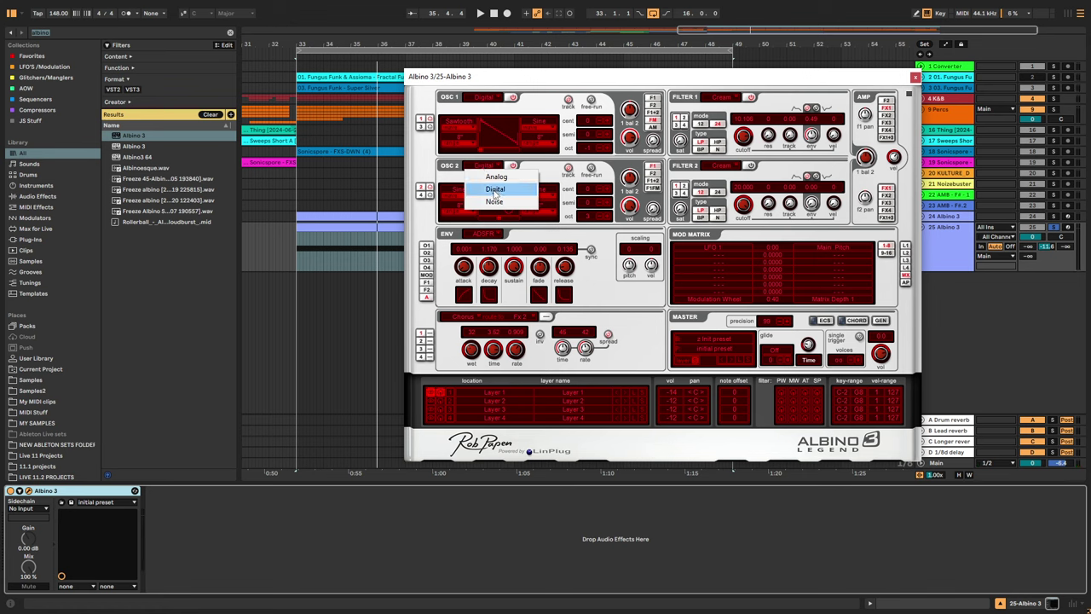
{"action": "left_click", "coordinate": [492, 190]}
{"action": "left_click", "coordinate": [492, 168]}
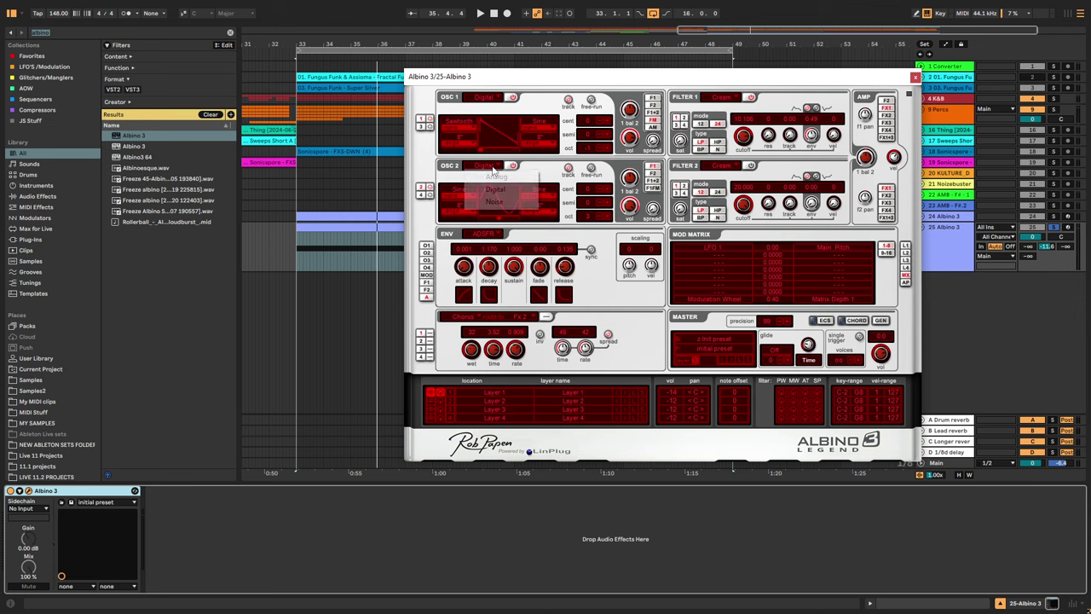
{"action": "left_click", "coordinate": [496, 189]}
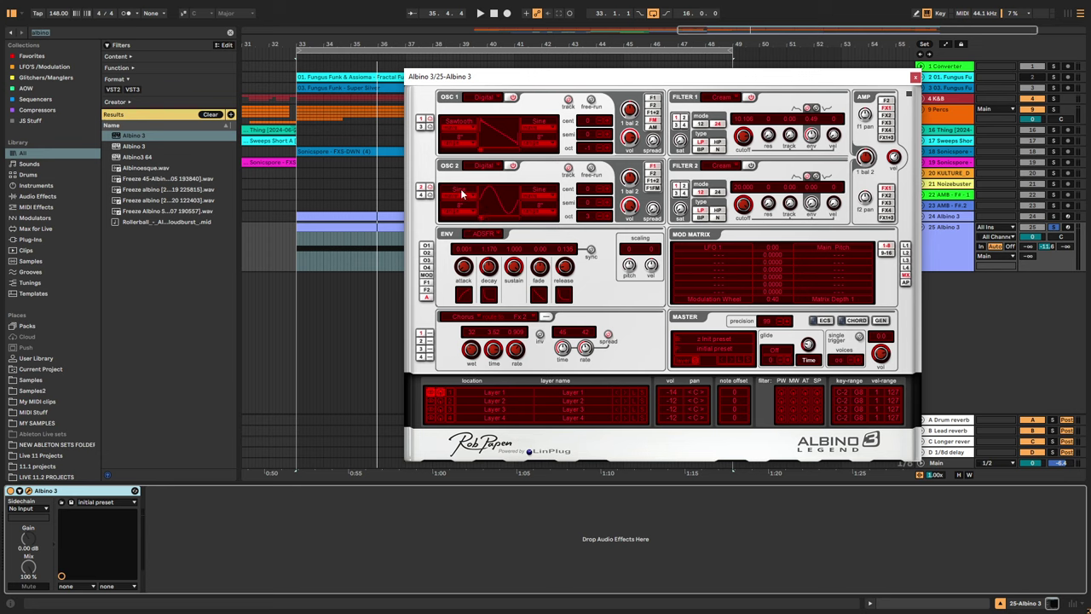
{"action": "left_click", "coordinate": [460, 191]}
{"action": "mouse_move", "coordinate": [467, 200]}
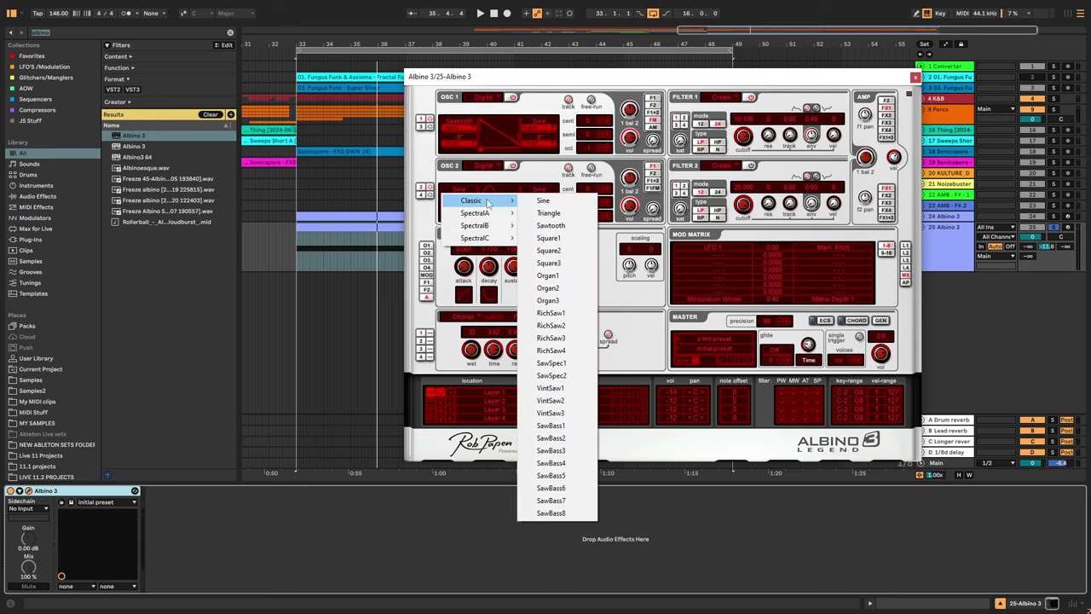
{"action": "left_click", "coordinate": [545, 226]}
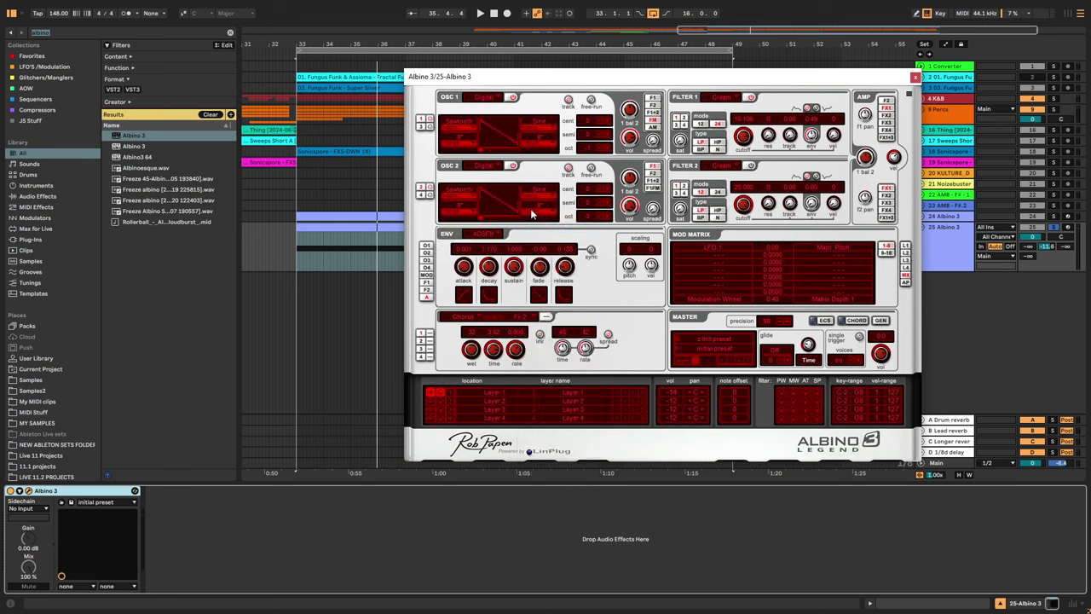
{"action": "left_click_drag", "start_coordinate": [482, 220], "coordinate": [582, 215]}
Set OSC 2's second waveform to Spectr23 from the SpectralA group.
{"action": "left_click", "coordinate": [545, 198]}
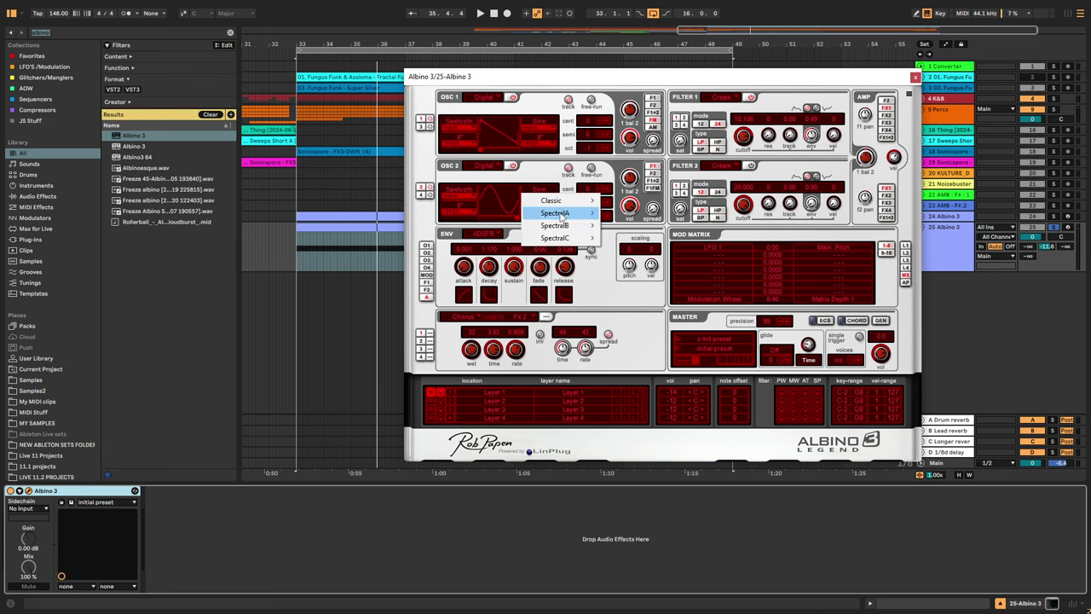
{"action": "mouse_move", "coordinate": [597, 214]}
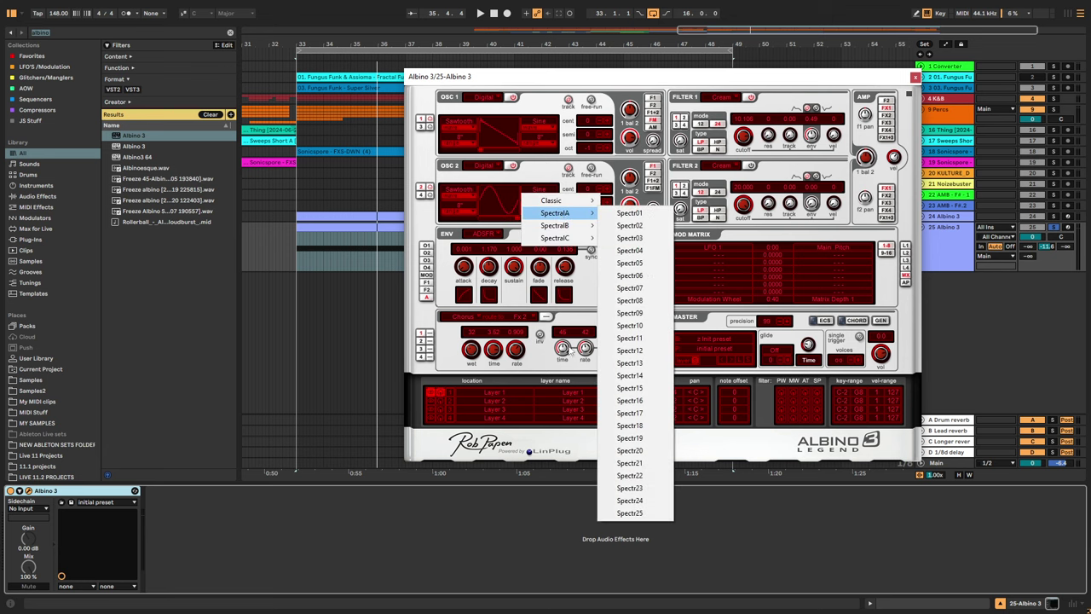
{"action": "left_click", "coordinate": [629, 487]}
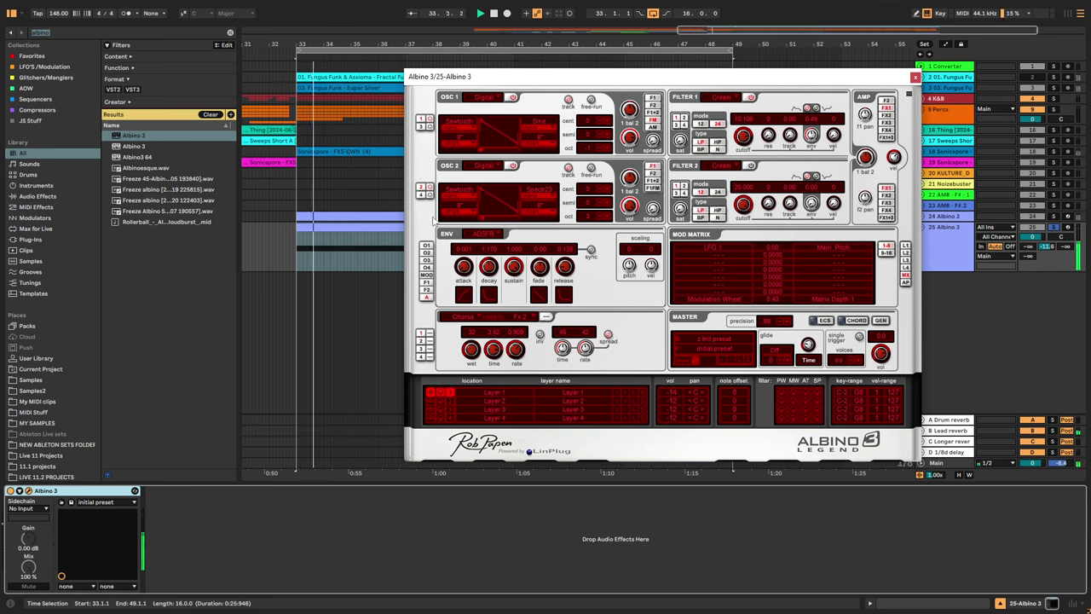
Try Spectr21, Spectr19 and Spectr23 from the SpectralA group as OSC 2's second waveform, auditioning the bassline between choices.
{"action": "left_click", "coordinate": [523, 194]}
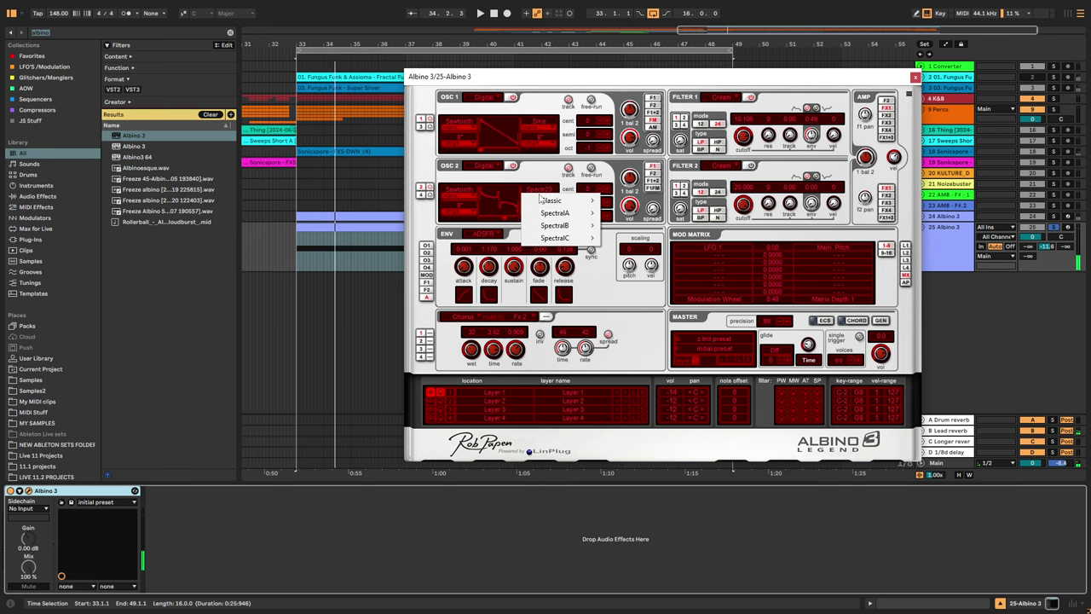
{"action": "mouse_move", "coordinate": [566, 213]}
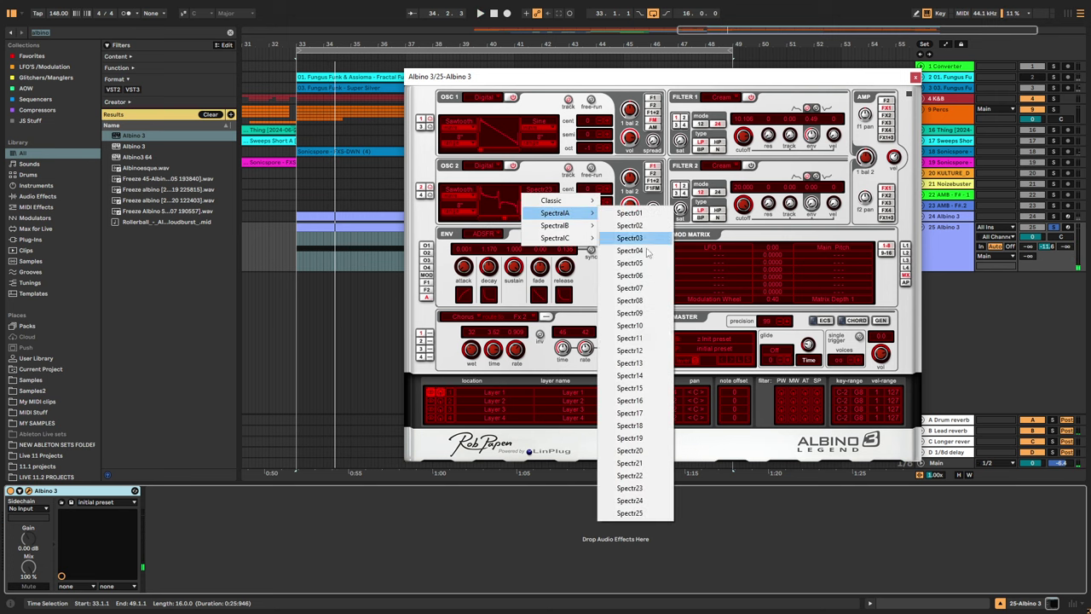
{"action": "left_click", "coordinate": [628, 463]}
{"action": "key", "text": "space"}
{"action": "left_click", "coordinate": [523, 194]}
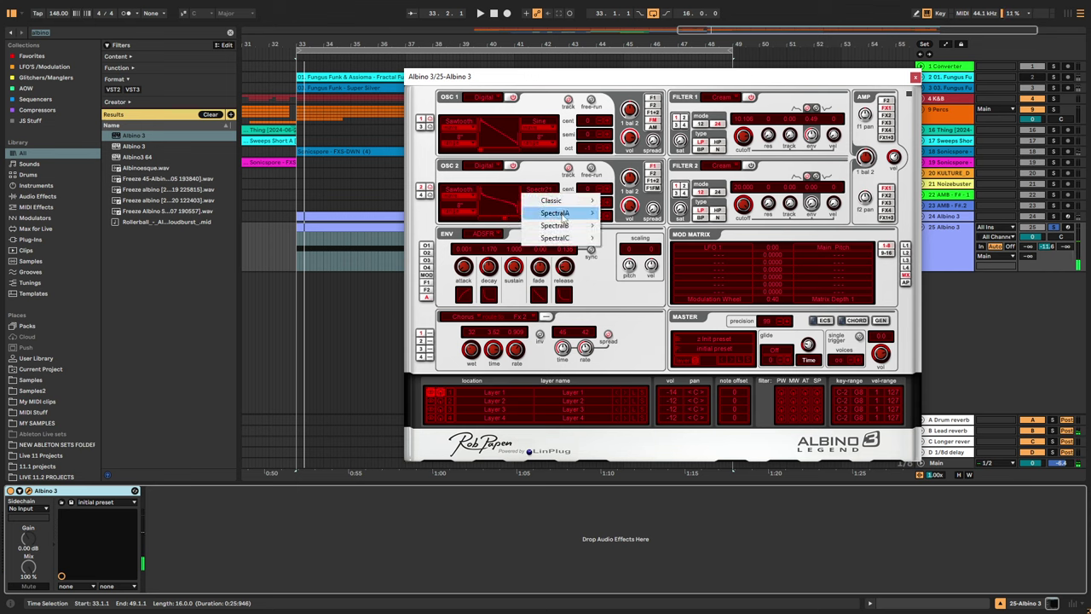
{"action": "mouse_move", "coordinate": [563, 213]}
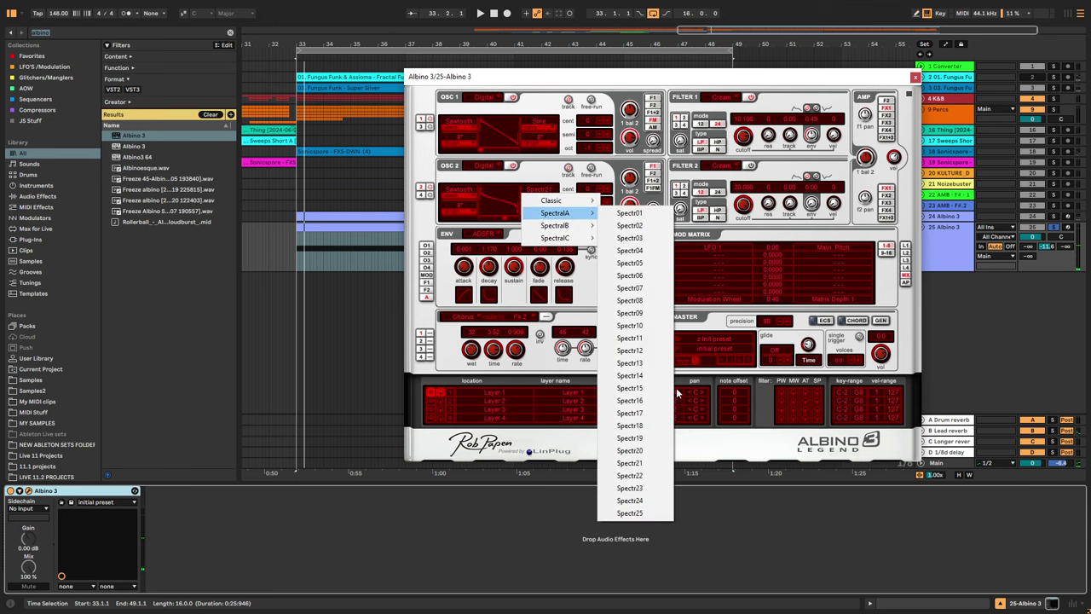
{"action": "left_click", "coordinate": [629, 437]}
{"action": "key", "text": "space"}
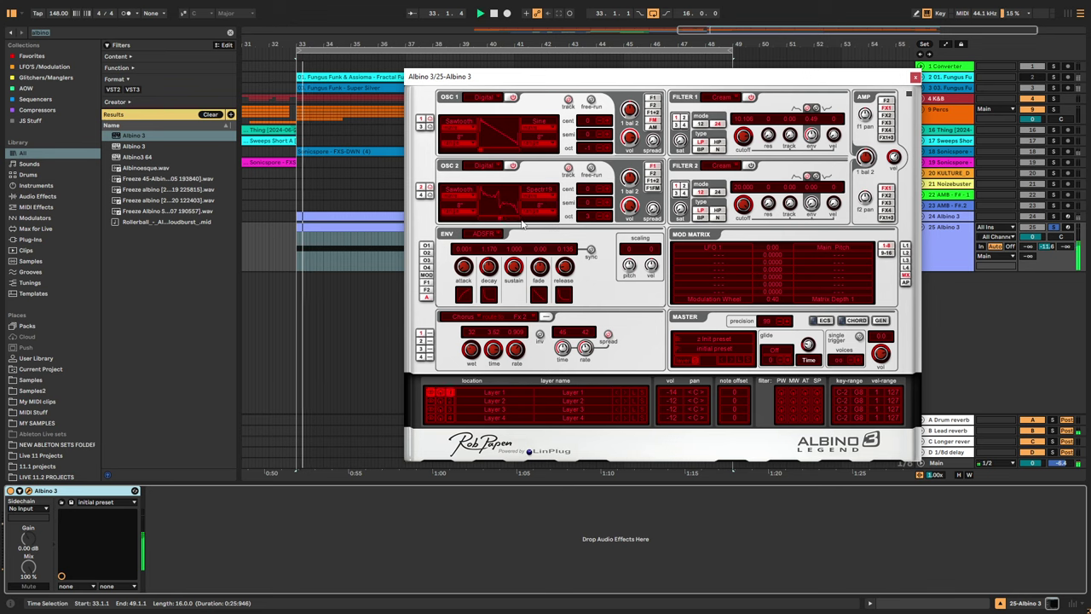
{"action": "left_click", "coordinate": [532, 190]}
{"action": "mouse_move", "coordinate": [555, 212]}
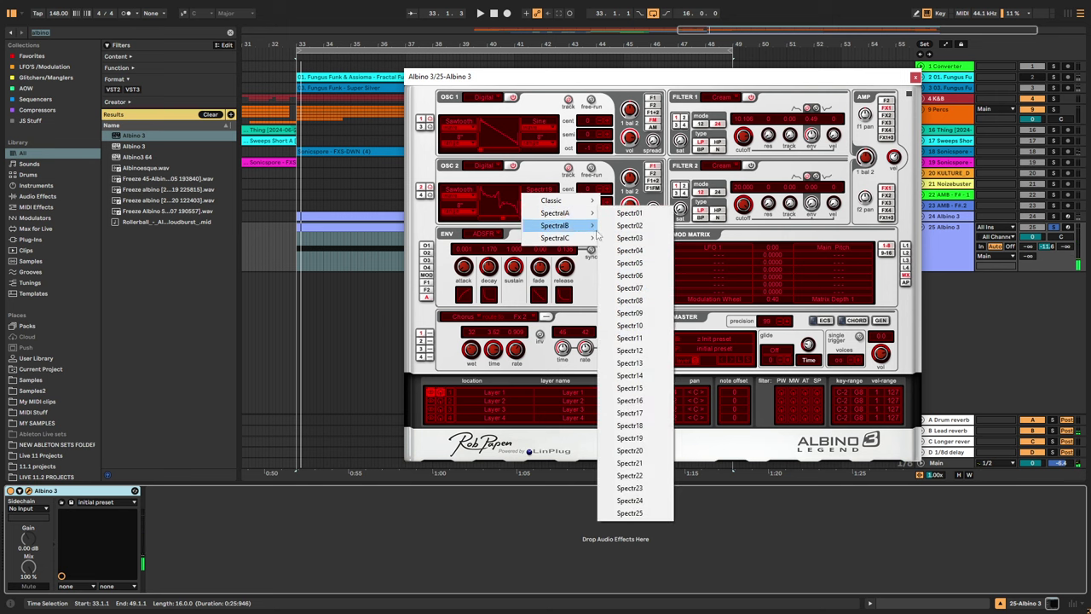
{"action": "left_click", "coordinate": [630, 487]}
Set OSC 2's second waveform to Spectr31 from the SpectralB group.
{"action": "left_click", "coordinate": [530, 193]}
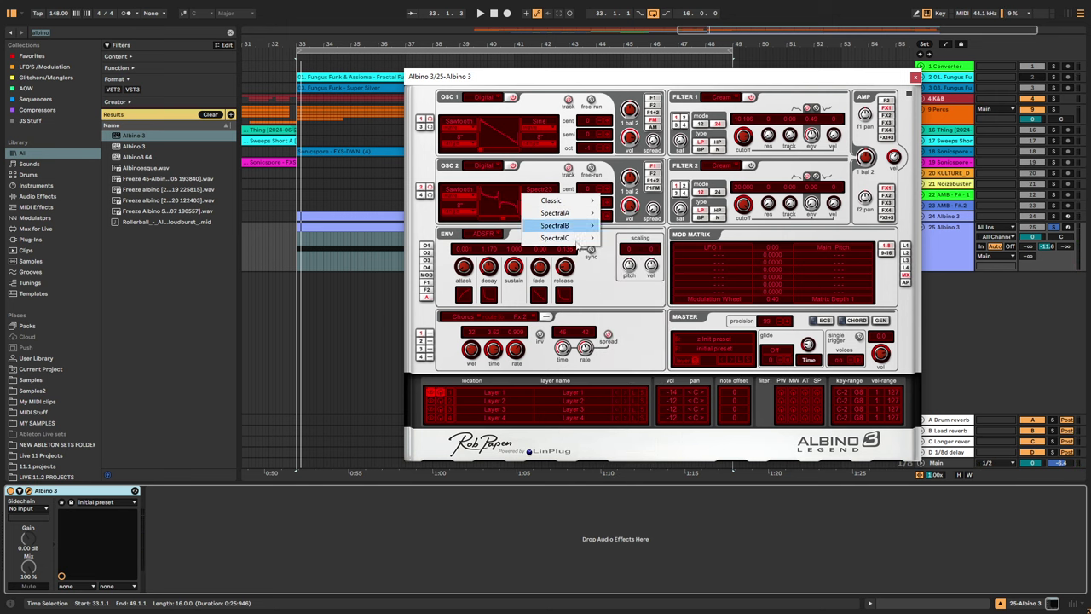
{"action": "mouse_move", "coordinate": [576, 225]}
{"action": "left_click", "coordinate": [635, 287]}
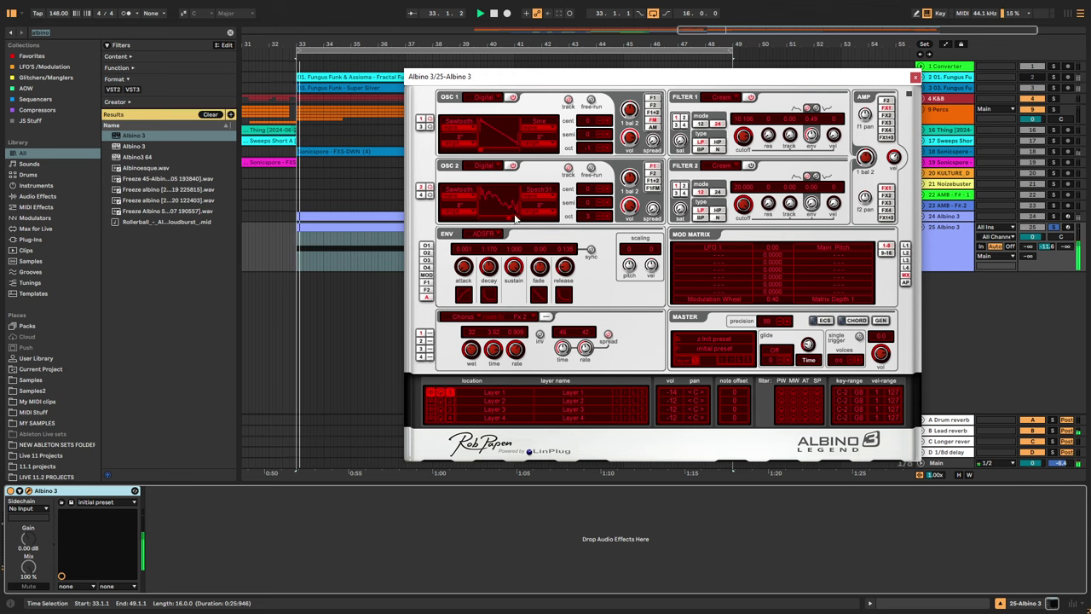
Turn the Albino 3 track's active reverb send down to -∞ and shorten the amp envelope's release.
{"action": "left_click_drag", "start_coordinate": [1046, 247], "coordinate": [1047, 319]}
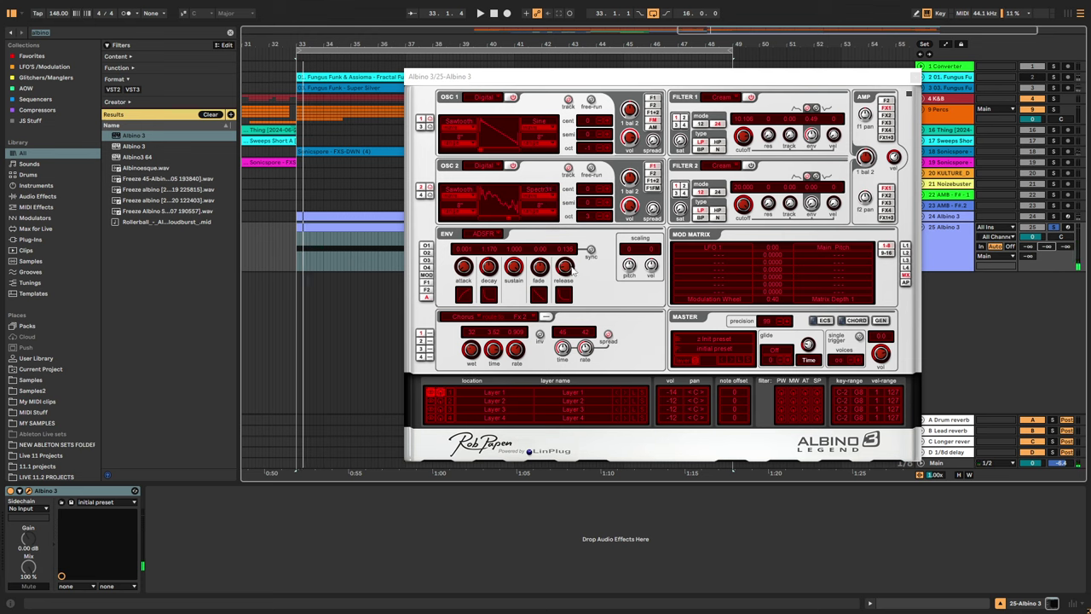
{"action": "left_click_drag", "start_coordinate": [573, 271], "coordinate": [568, 281]}
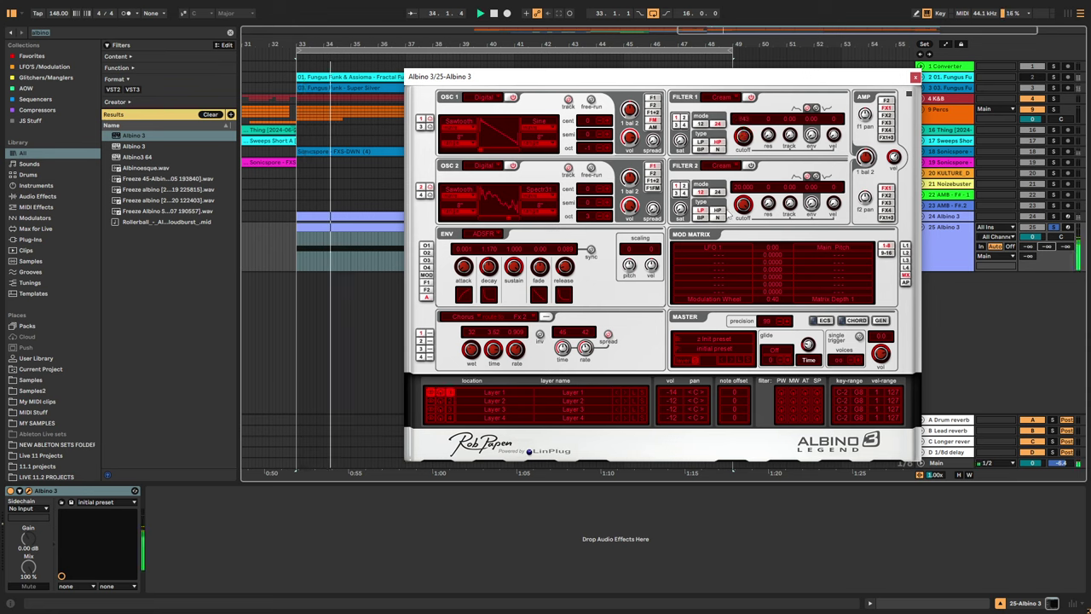
Tune the high-pass Filter 1 to a cutoff of about 1.010 and a resonance of 33 while repeatedly playing the bassline.
{"action": "left_click_drag", "start_coordinate": [730, 214], "coordinate": [735, 161]}
{"action": "key", "text": "space"}
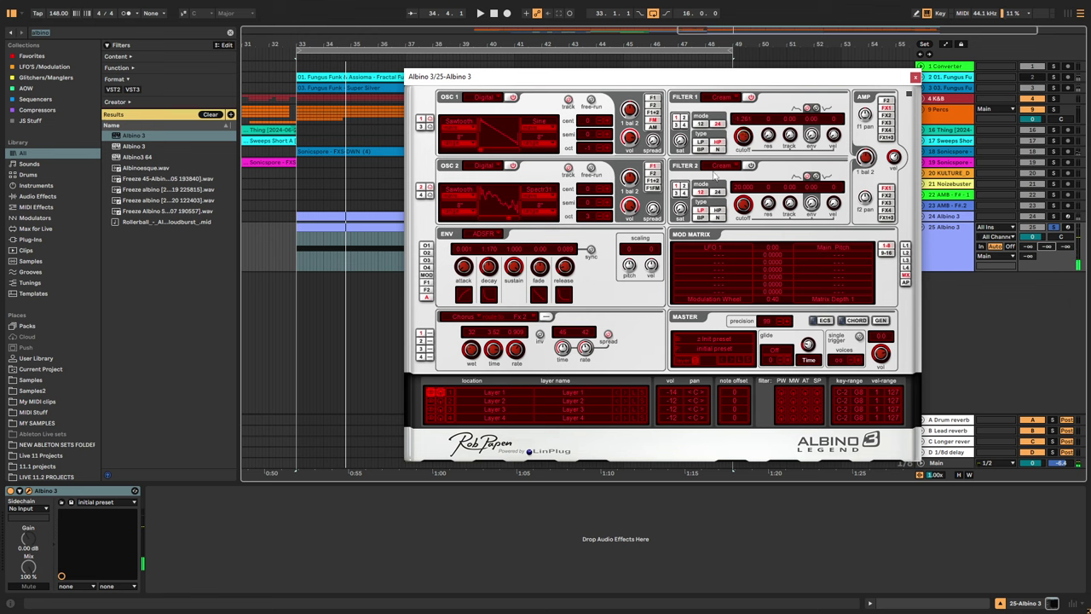
{"action": "key", "text": "space"}
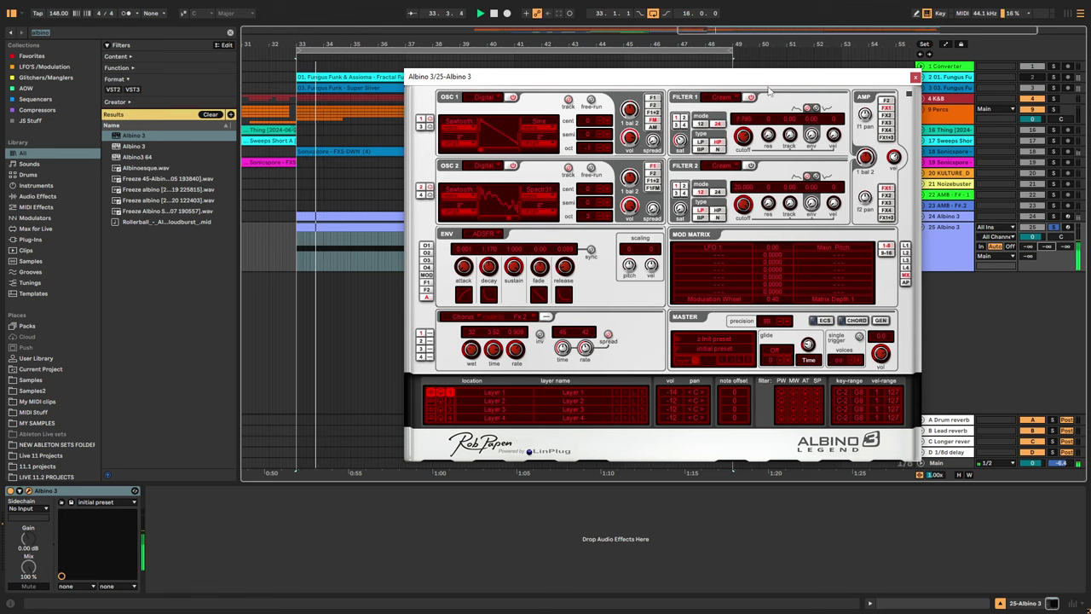
{"action": "key", "text": "space"}
{"action": "key", "text": "space"}
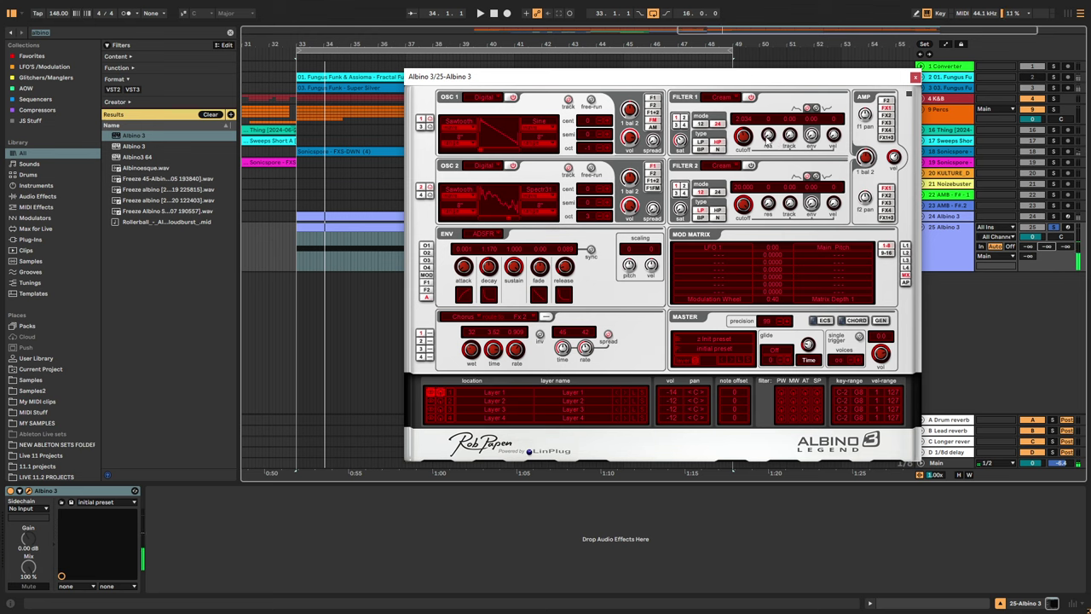
{"action": "key", "text": "space"}
{"action": "key", "text": "space"}
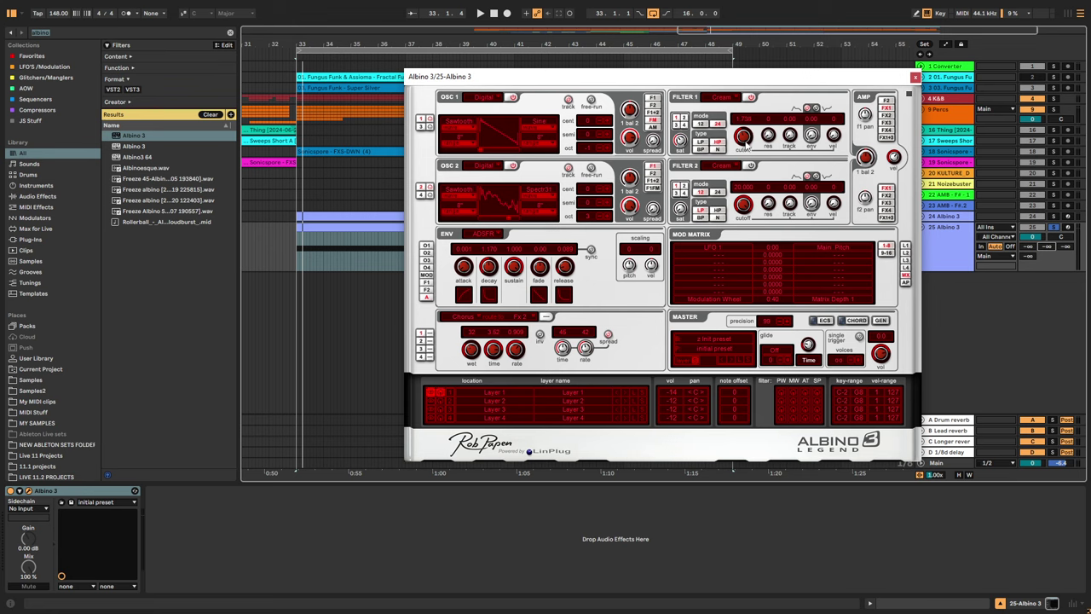
{"action": "key", "text": "space"}
{"action": "key", "text": "space"}
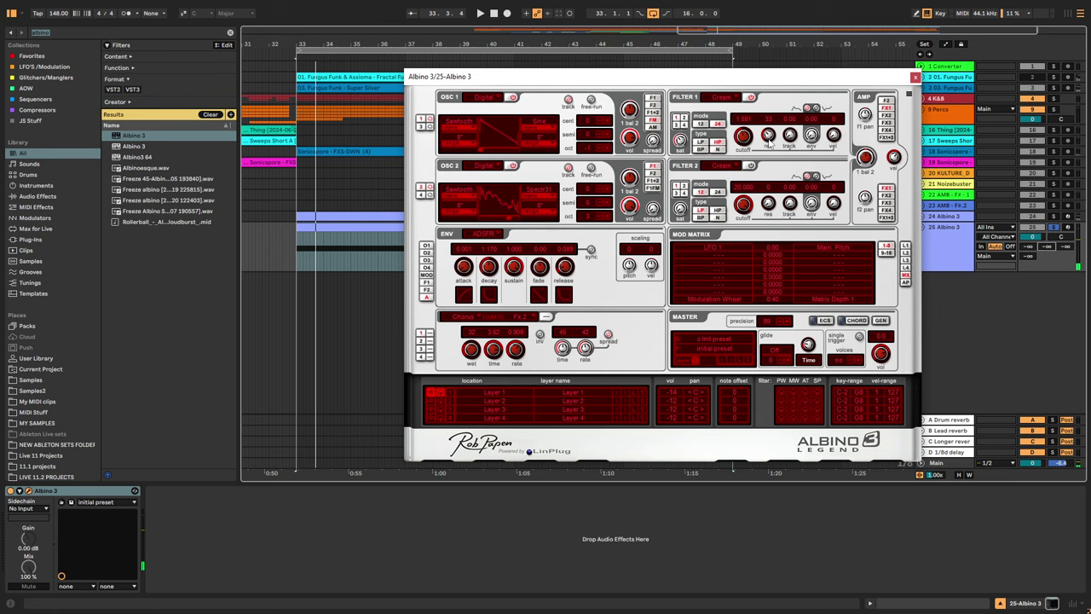
{"action": "key", "text": "space"}
{"action": "key", "text": "space"}
{"action": "key", "text": "space"}
{"action": "key", "text": "space"}
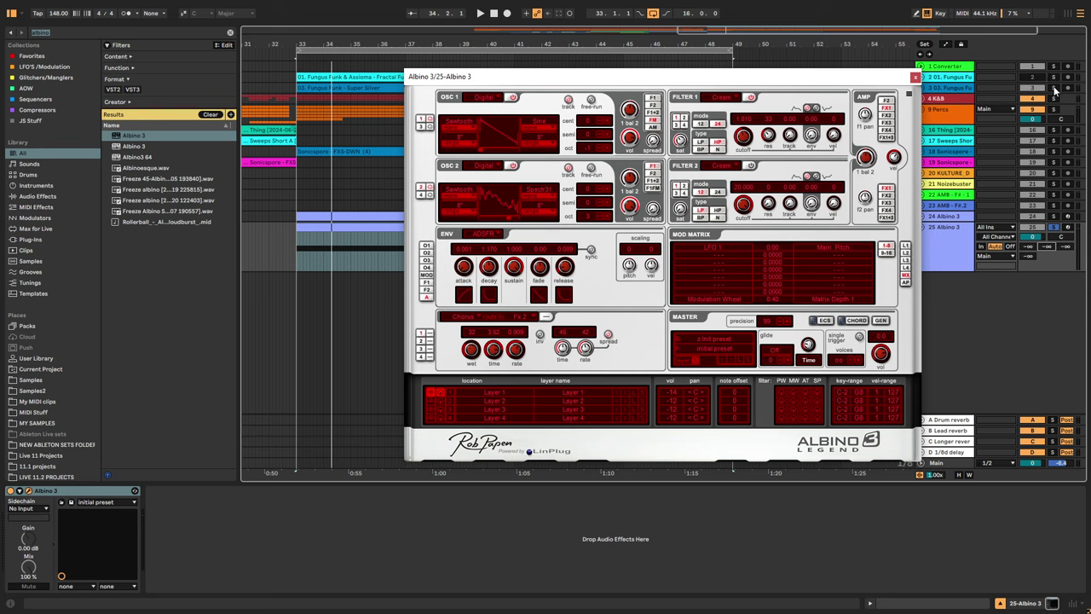
Solo the Fungus Funk - Super Silver reference track, play it for comparison, and return the solo to track 25 Albino 3.
{"action": "left_click", "coordinate": [1054, 89]}
{"action": "key", "text": "space"}
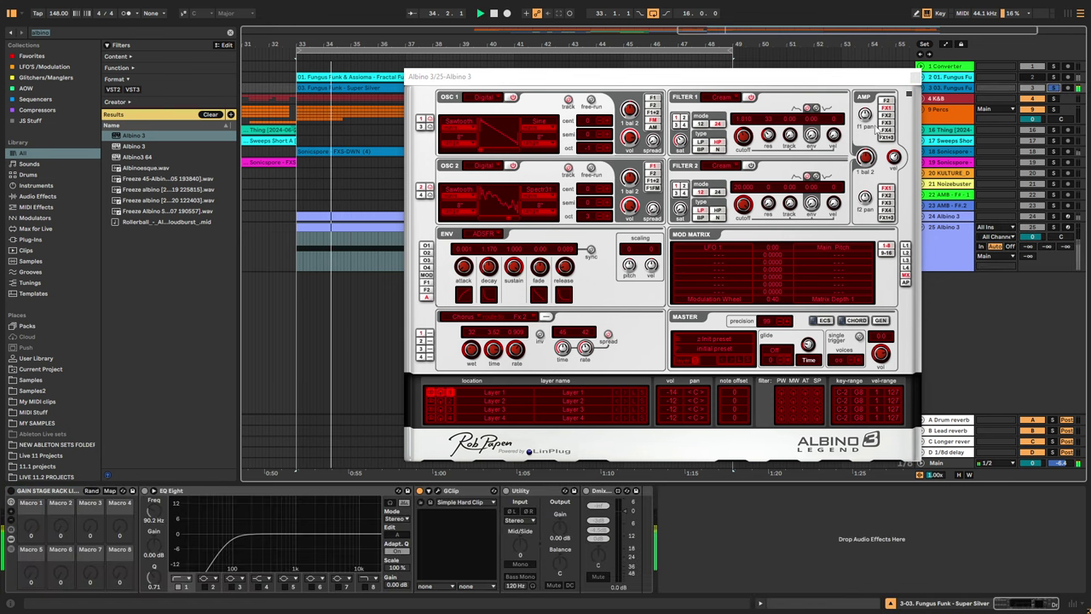
{"action": "key", "text": "space"}
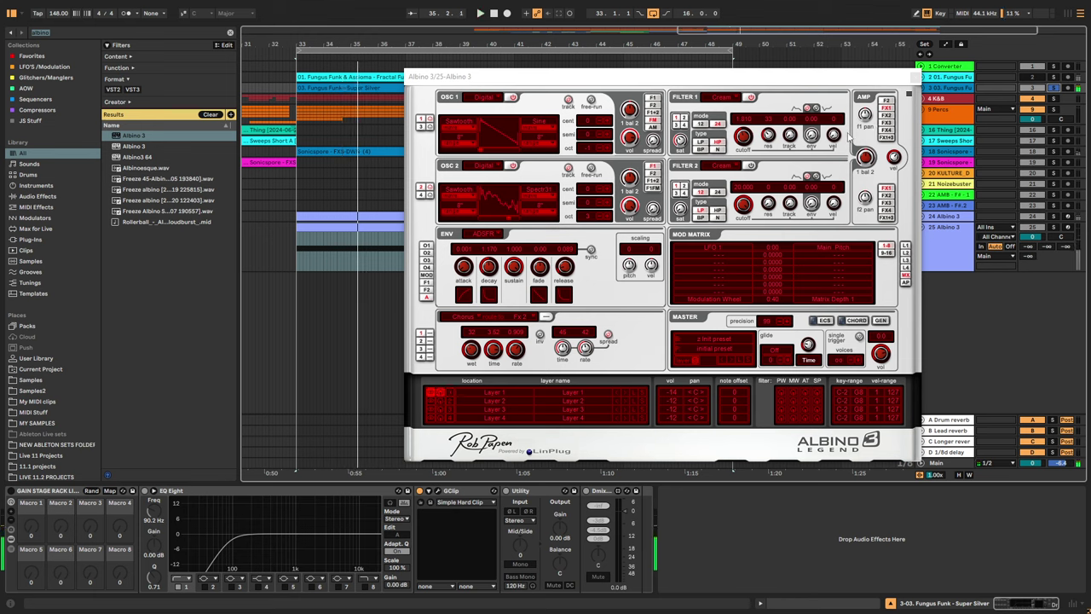
{"action": "left_click", "coordinate": [1054, 228]}
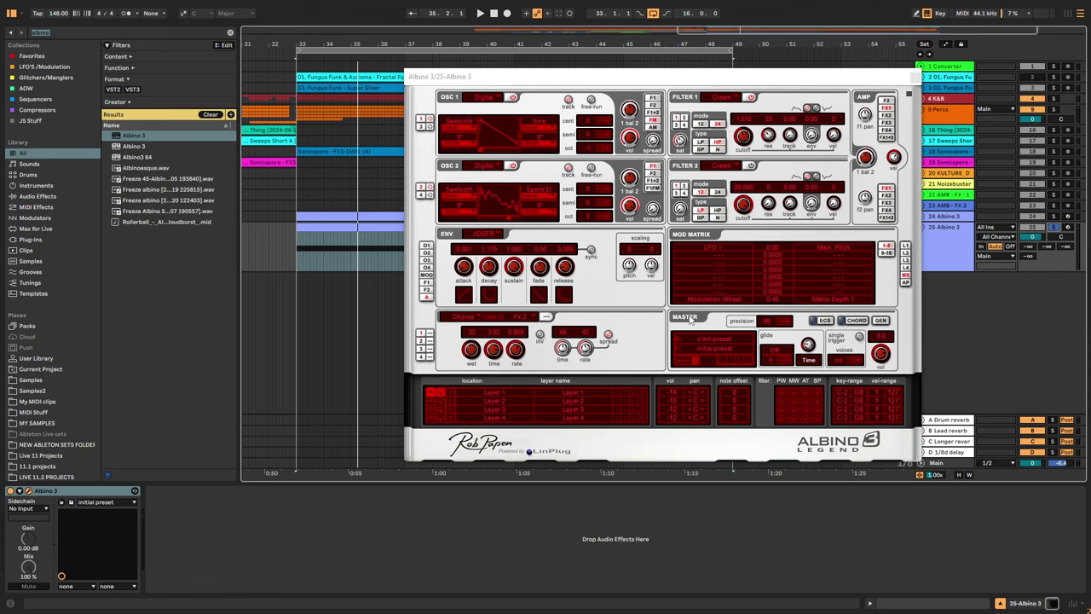
Set the arpeggiator mode to Up and switch the master voices to mono, then audition the bassline.
{"action": "left_click", "coordinate": [906, 285]}
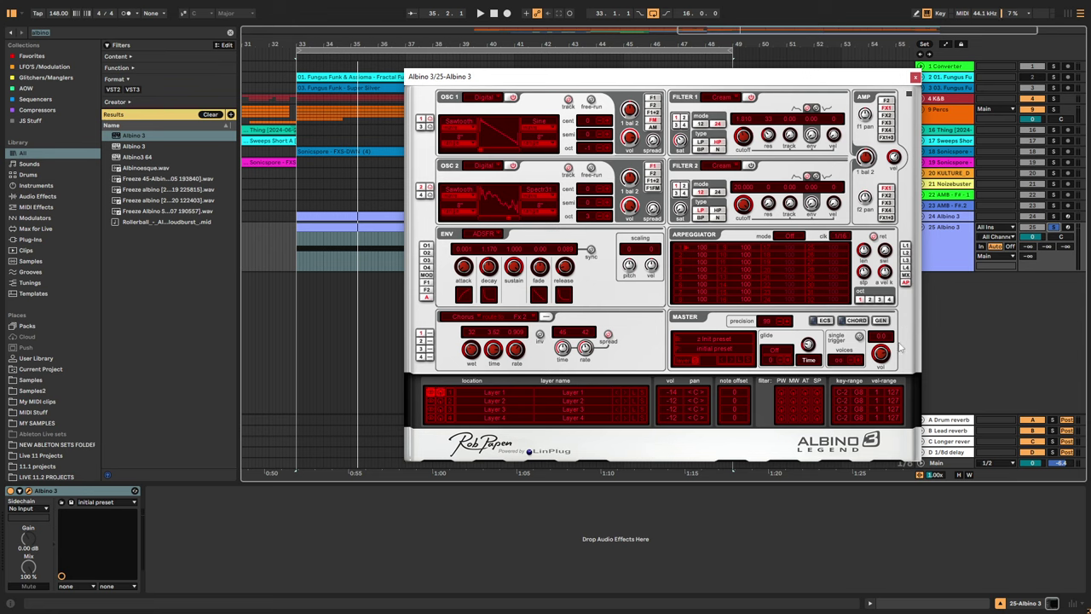
{"action": "left_click", "coordinate": [790, 237]}
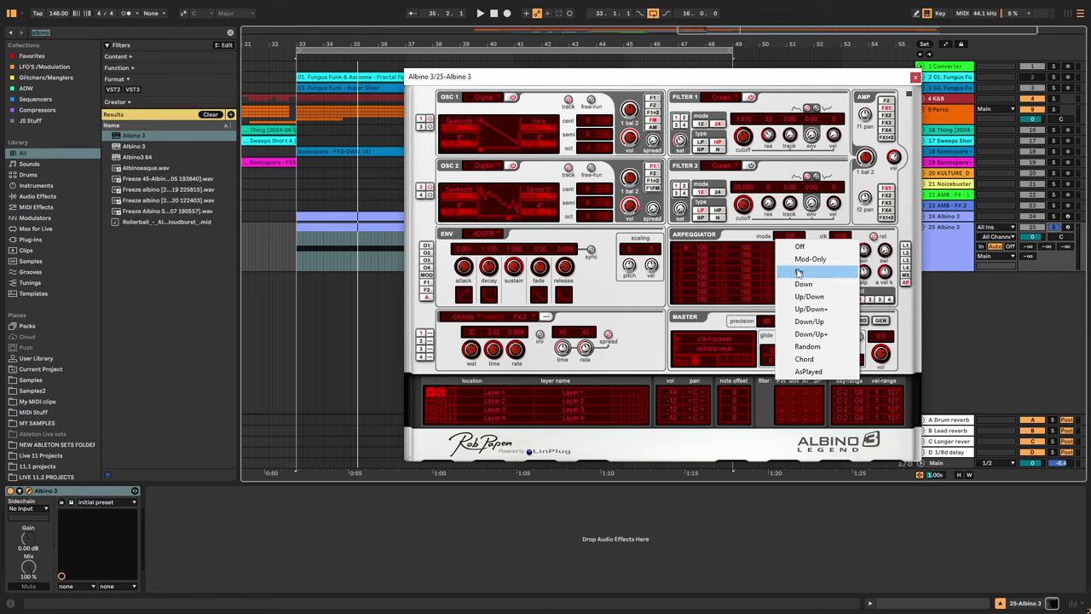
{"action": "left_click", "coordinate": [797, 271]}
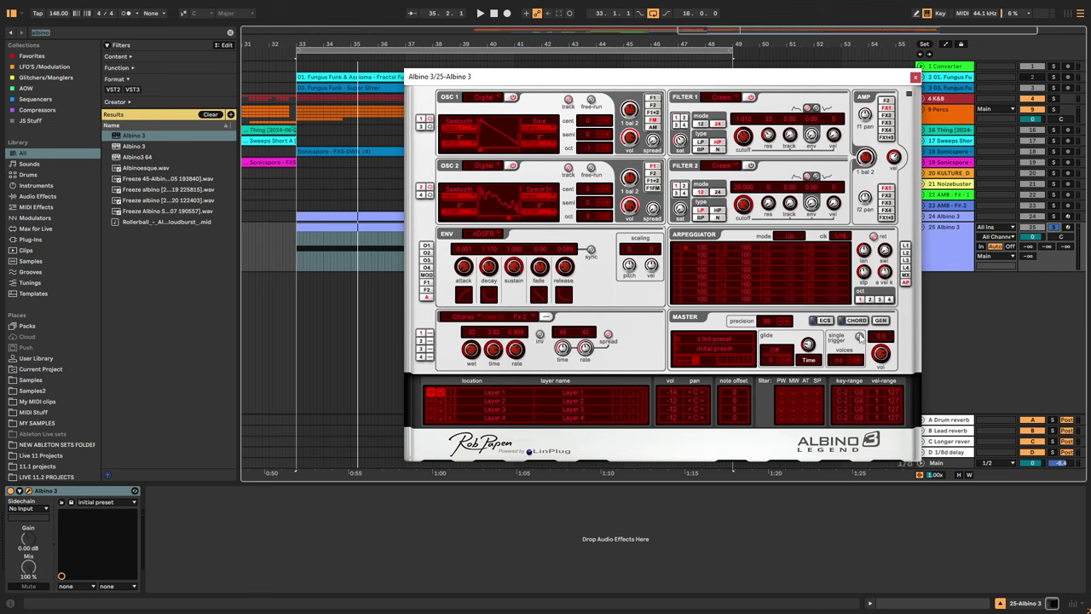
{"action": "left_click_drag", "start_coordinate": [851, 363], "coordinate": [838, 376]}
{"action": "left_click_drag", "start_coordinate": [841, 423], "coordinate": [844, 474]}
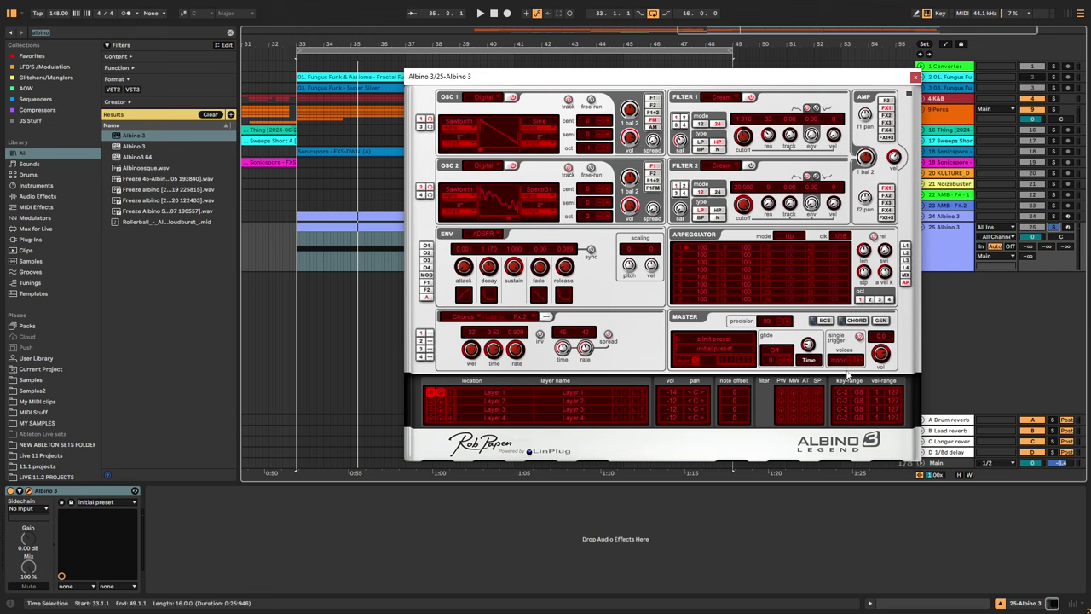
{"action": "key", "text": "space"}
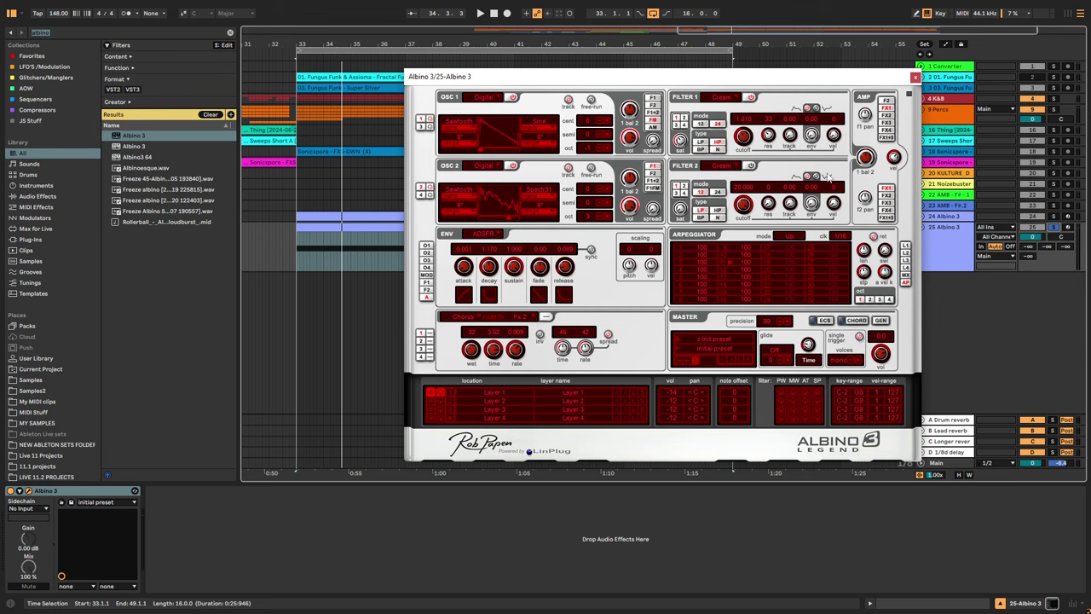
Route LFO 1 to Fil 1 Cutoff in the mod matrix's first slot with an amount of about 0.2.
{"action": "left_click", "coordinate": [906, 247]}
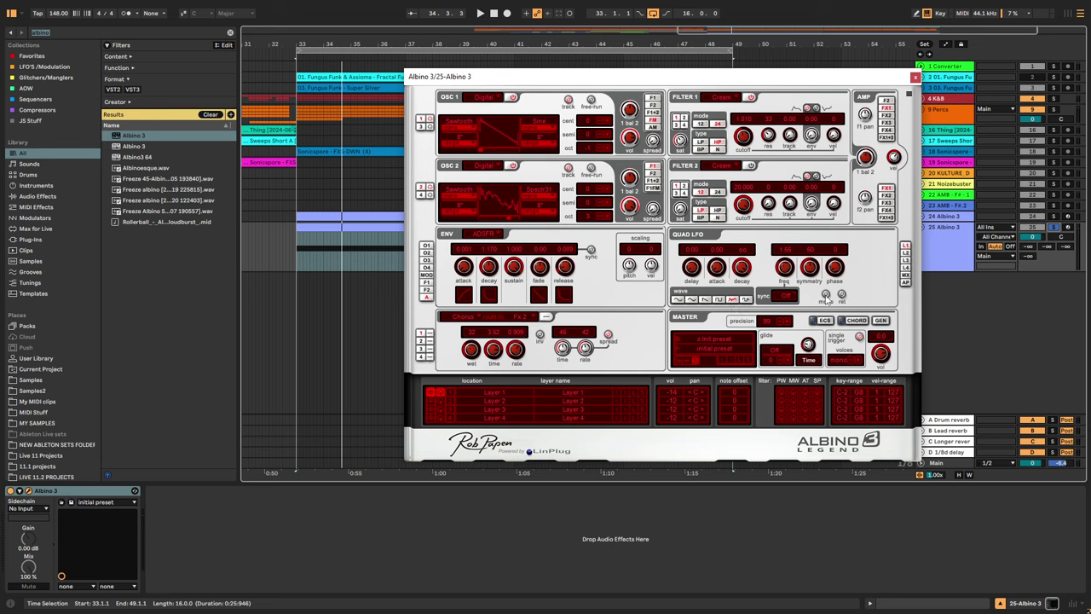
{"action": "left_click", "coordinate": [906, 277]}
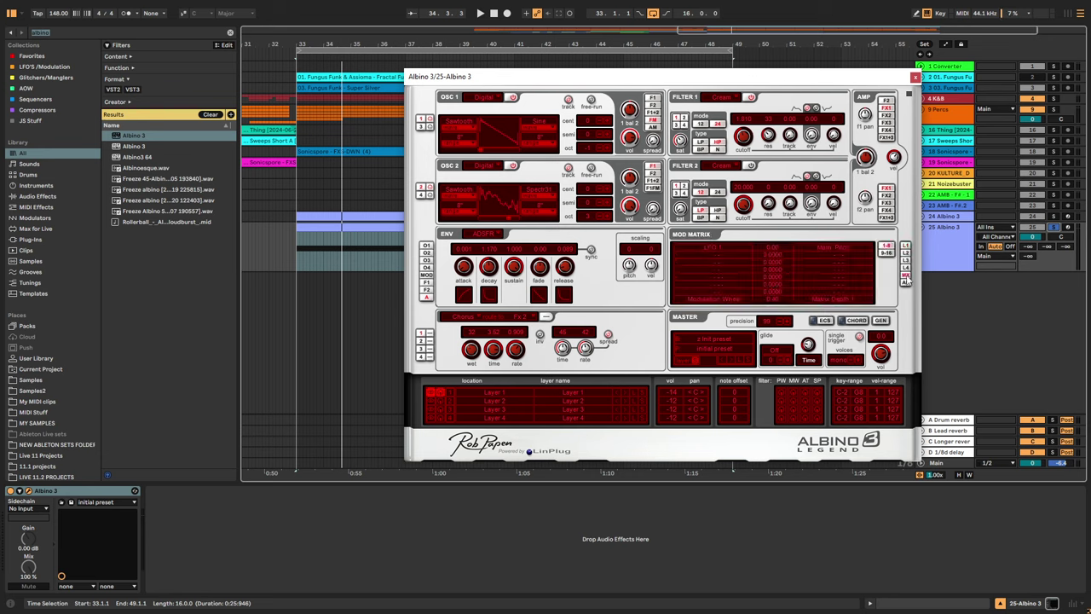
{"action": "left_click", "coordinate": [828, 248]}
{"action": "mouse_move", "coordinate": [833, 322]}
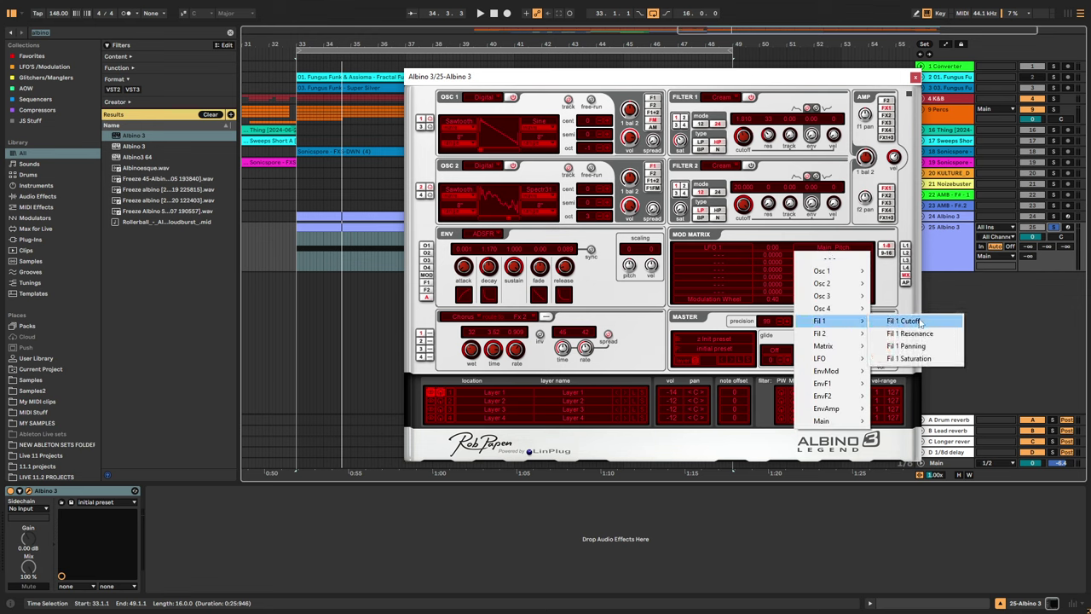
{"action": "left_click", "coordinate": [905, 321]}
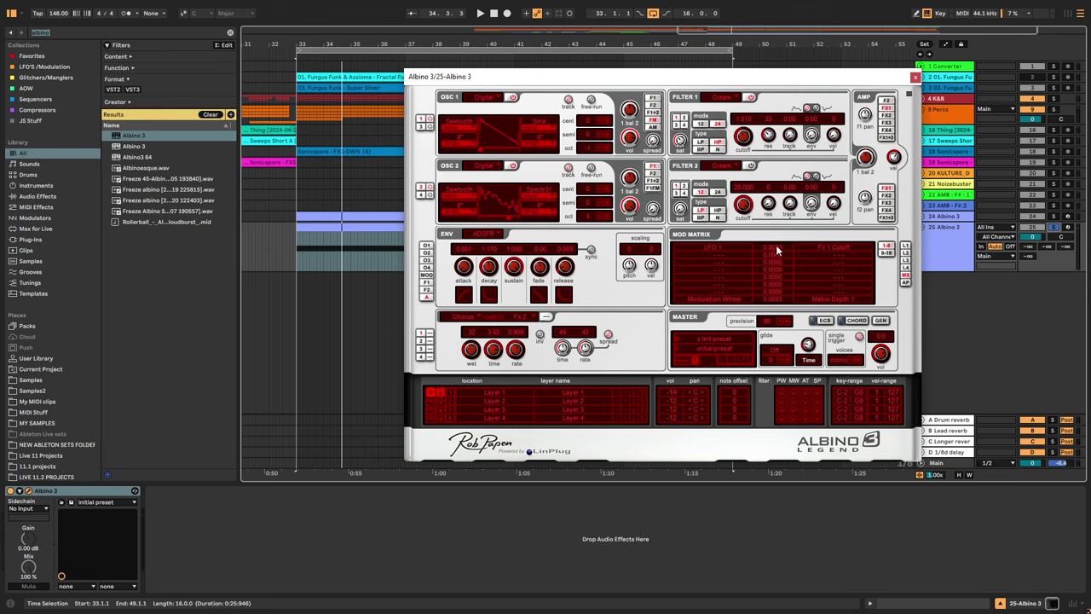
{"action": "left_click_drag", "start_coordinate": [776, 245], "coordinate": [784, 195]}
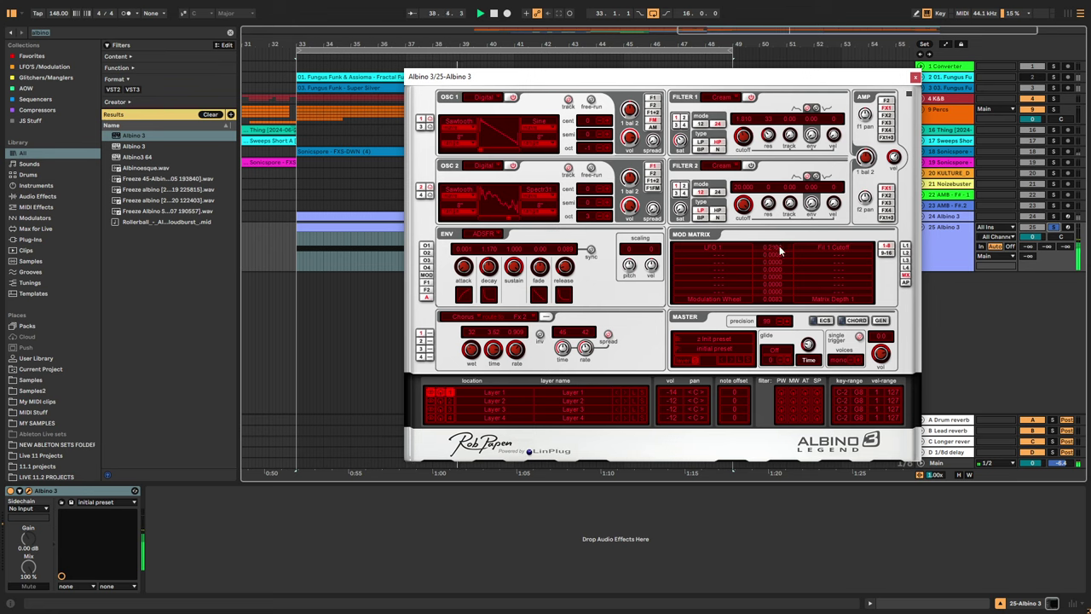
Adjust LFO 1's frequency during playback and set LFO 2's sync to 1/4*.
{"action": "left_click", "coordinate": [905, 247]}
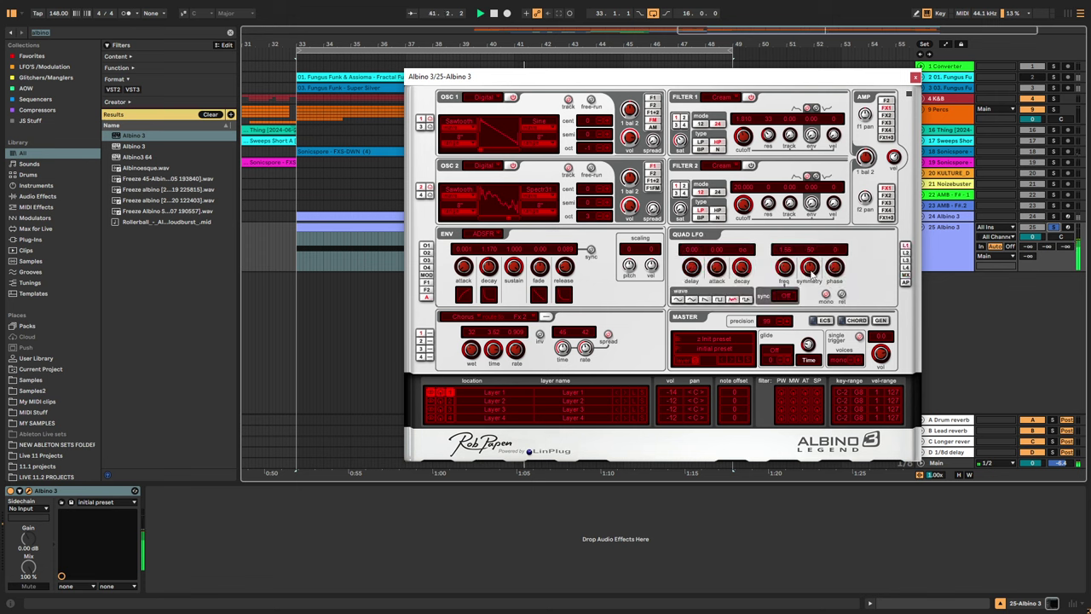
{"action": "left_click_drag", "start_coordinate": [784, 270], "coordinate": [781, 273]}
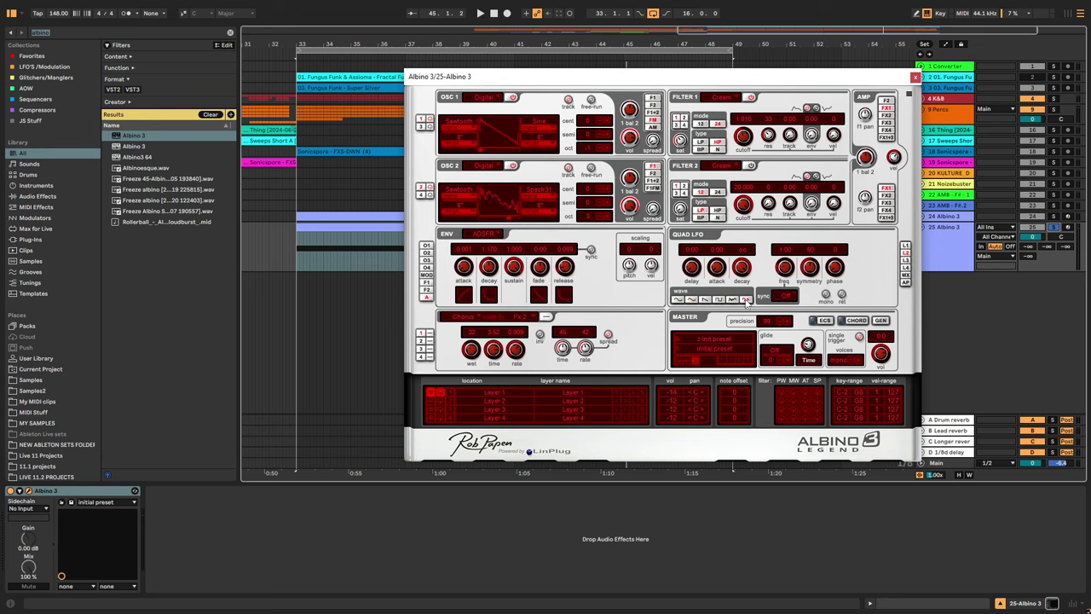
{"action": "left_click", "coordinate": [786, 296]}
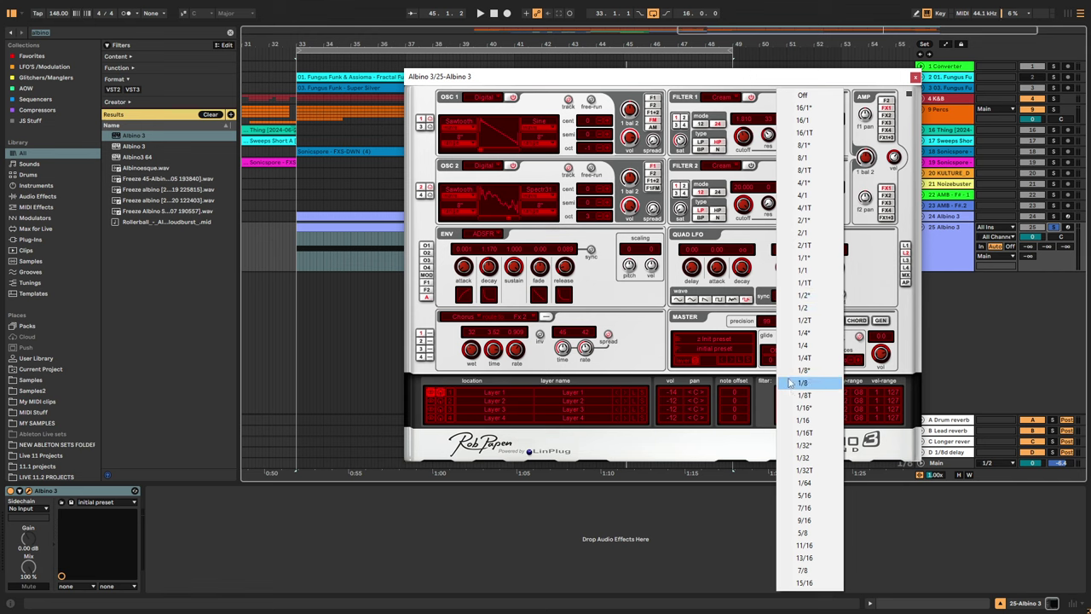
{"action": "left_click", "coordinate": [808, 333]}
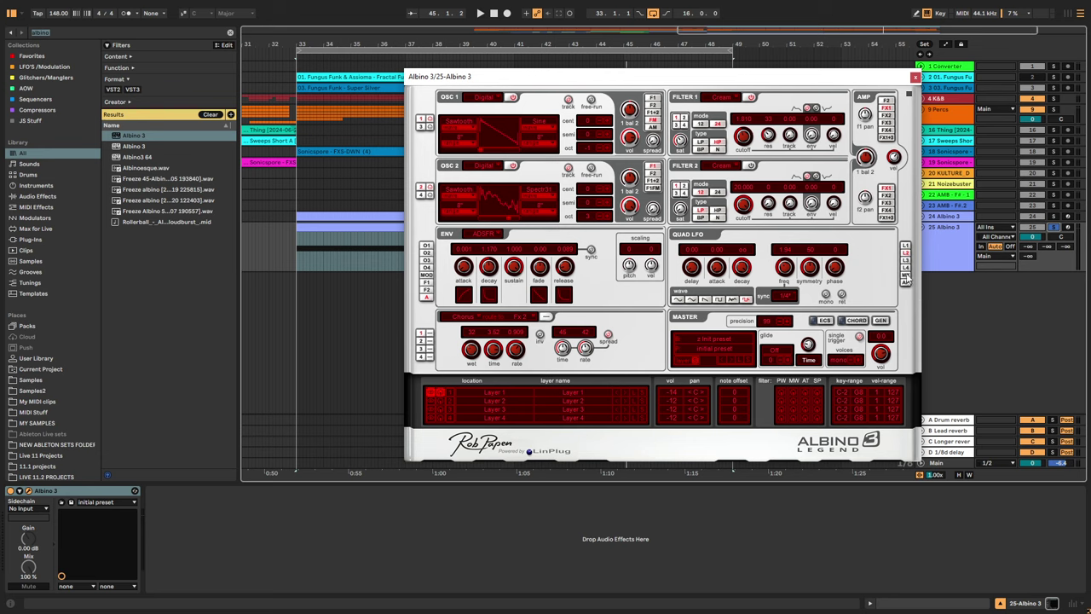
Route LFO 2 to EnvAmp Release in the mod matrix's second slot with an amount of 1.
{"action": "left_click", "coordinate": [906, 277]}
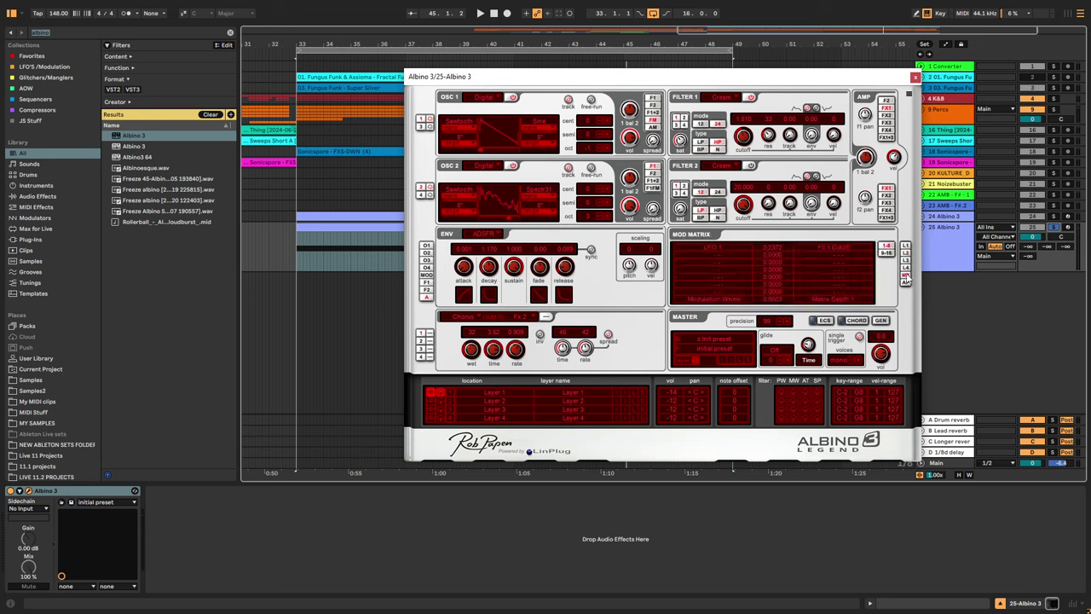
{"action": "left_click", "coordinate": [721, 255]}
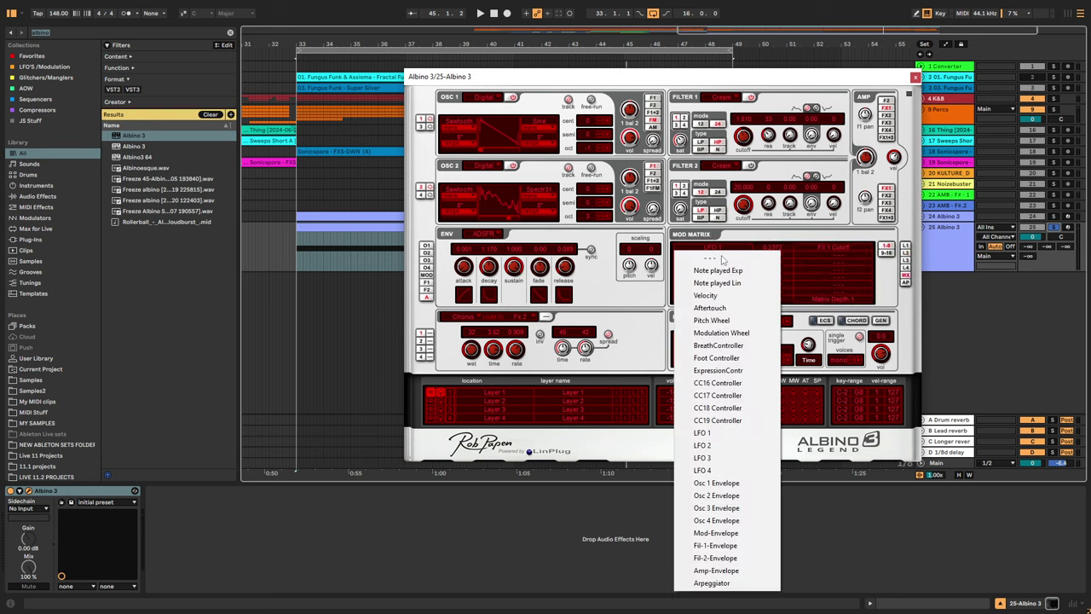
{"action": "left_click", "coordinate": [700, 445]}
{"action": "left_click", "coordinate": [823, 257]}
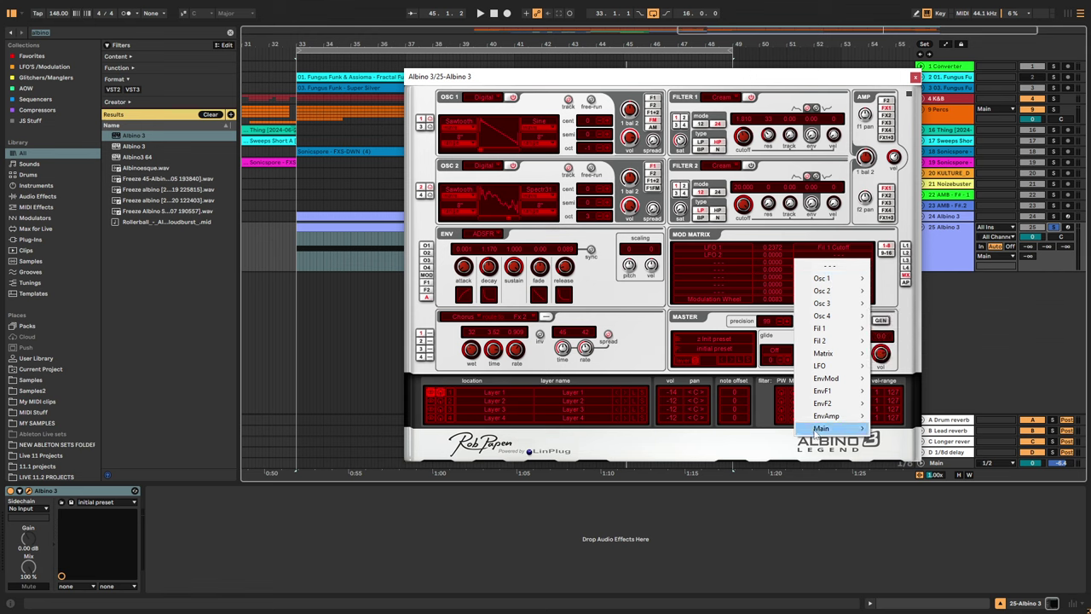
{"action": "mouse_move", "coordinate": [827, 421]}
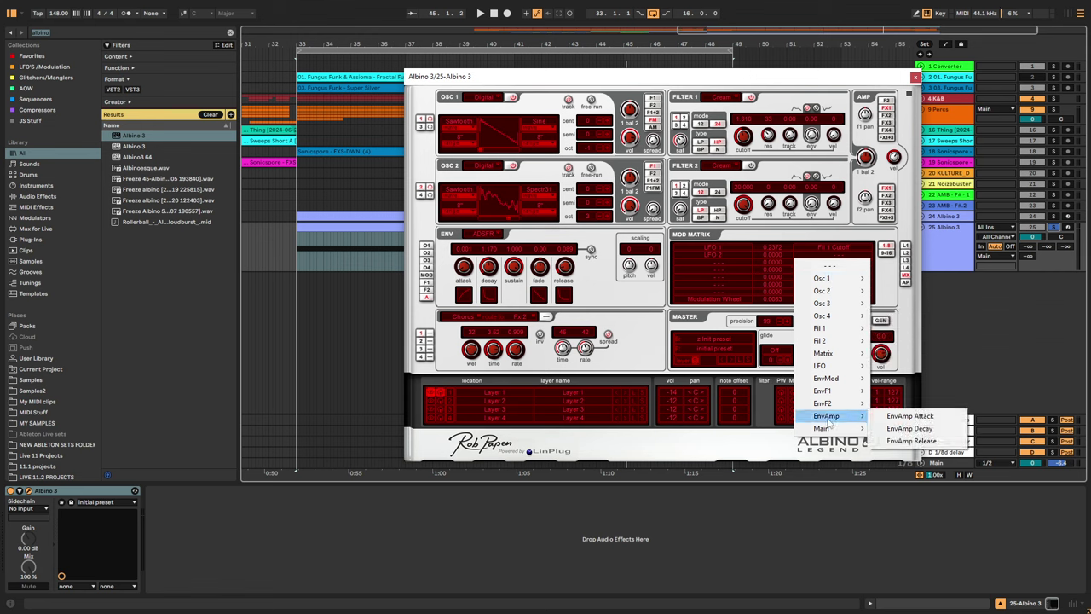
{"action": "left_click", "coordinate": [912, 441]}
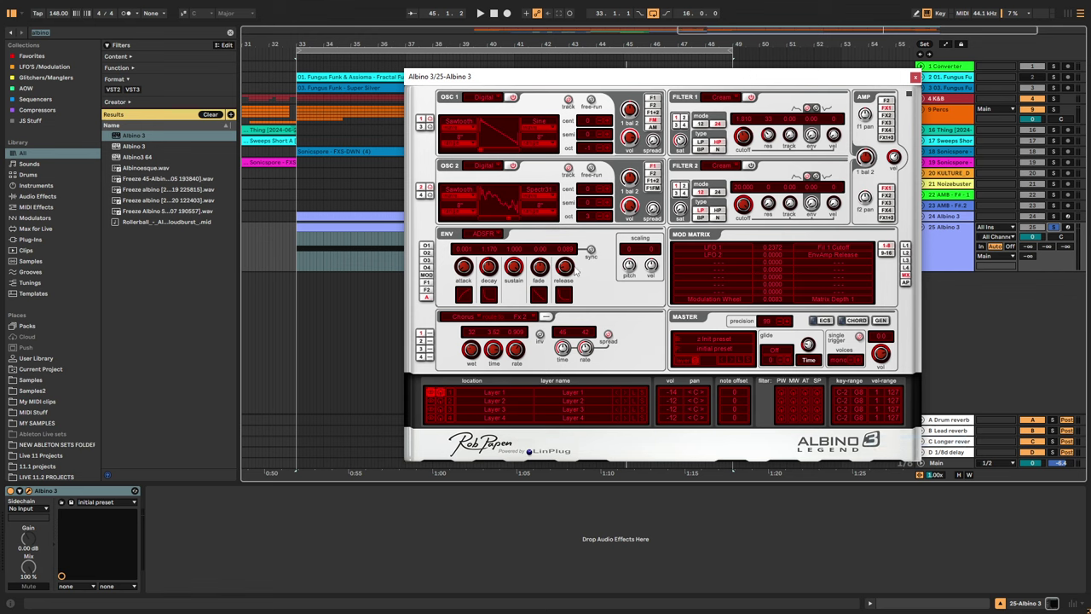
Set the amp envelope's release to about 0.149 and shorten its decay to about 0.2 while auditioning the bassline.
{"action": "left_click_drag", "start_coordinate": [572, 272], "coordinate": [566, 261]}
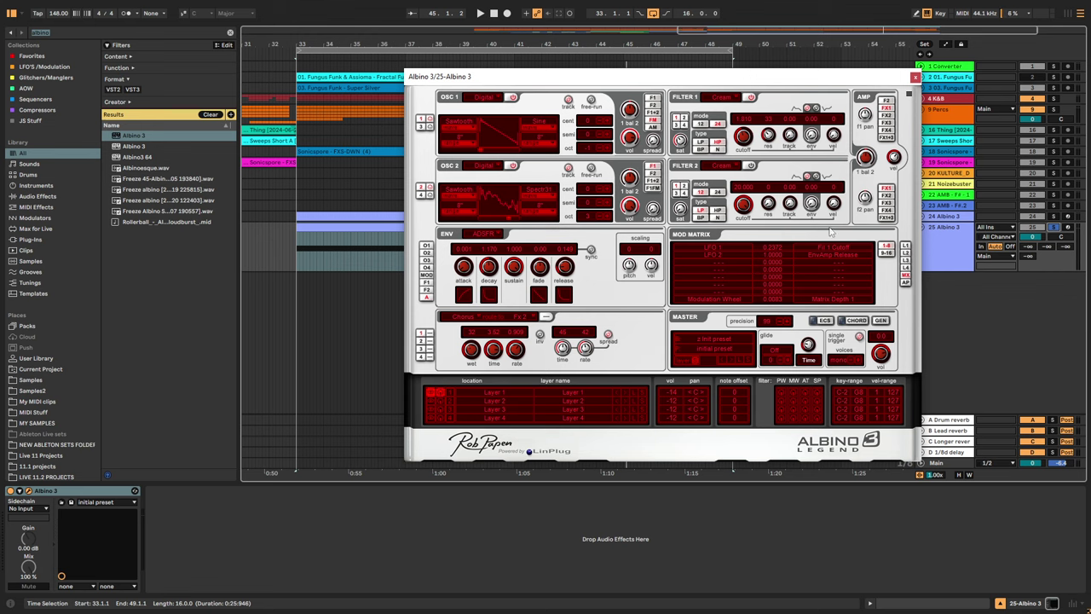
{"action": "key", "text": "space"}
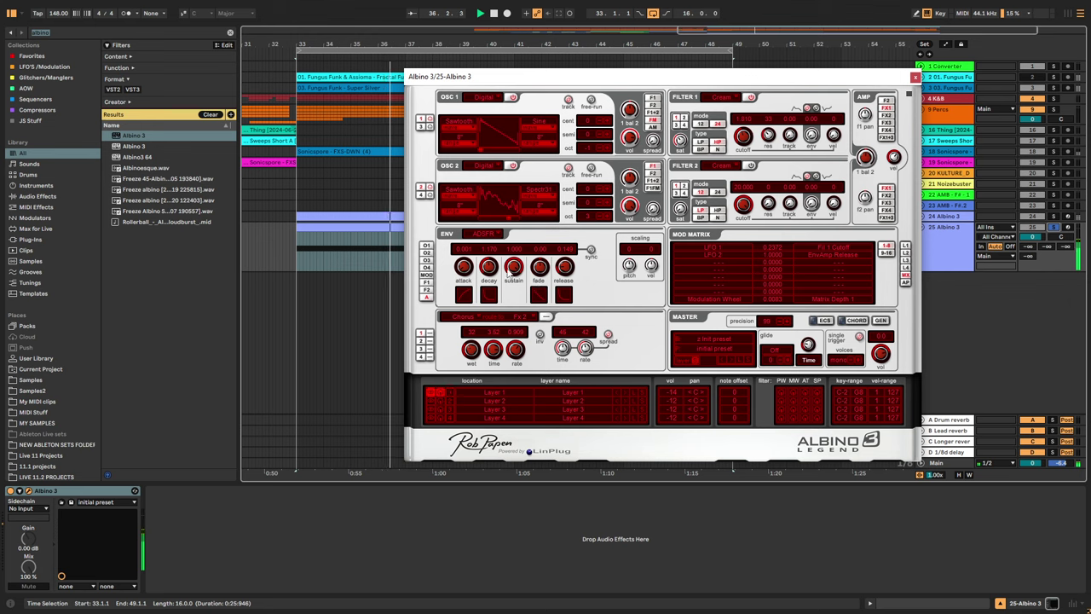
{"action": "left_click_drag", "start_coordinate": [492, 269], "coordinate": [475, 305]}
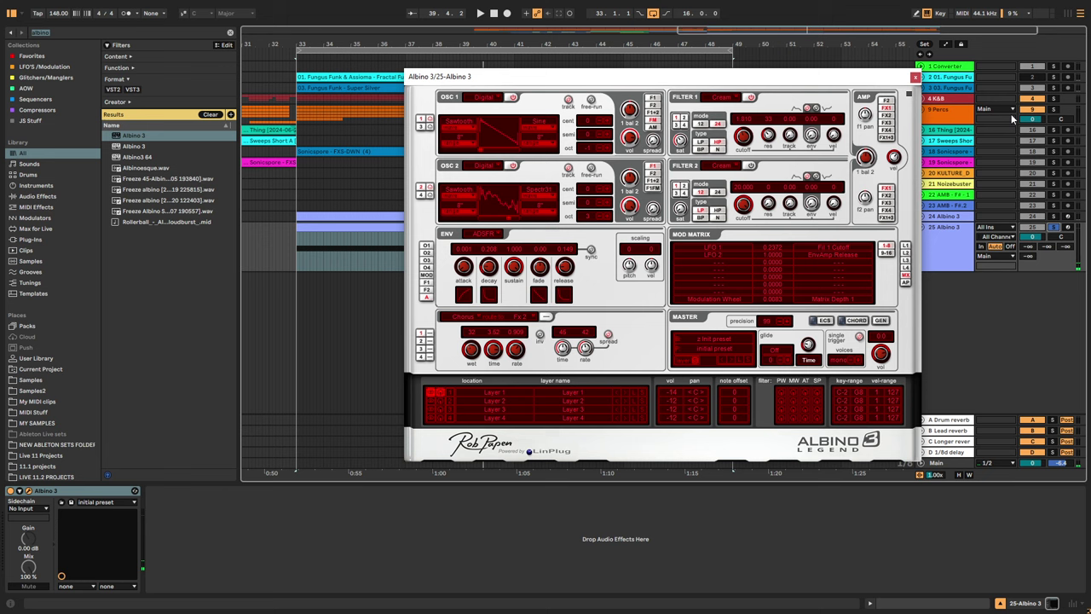
Solo the Fungus Funk & Assioma reference track for comparison, and return the solo to track 25 Albino 3.
{"action": "left_click", "coordinate": [1053, 77]}
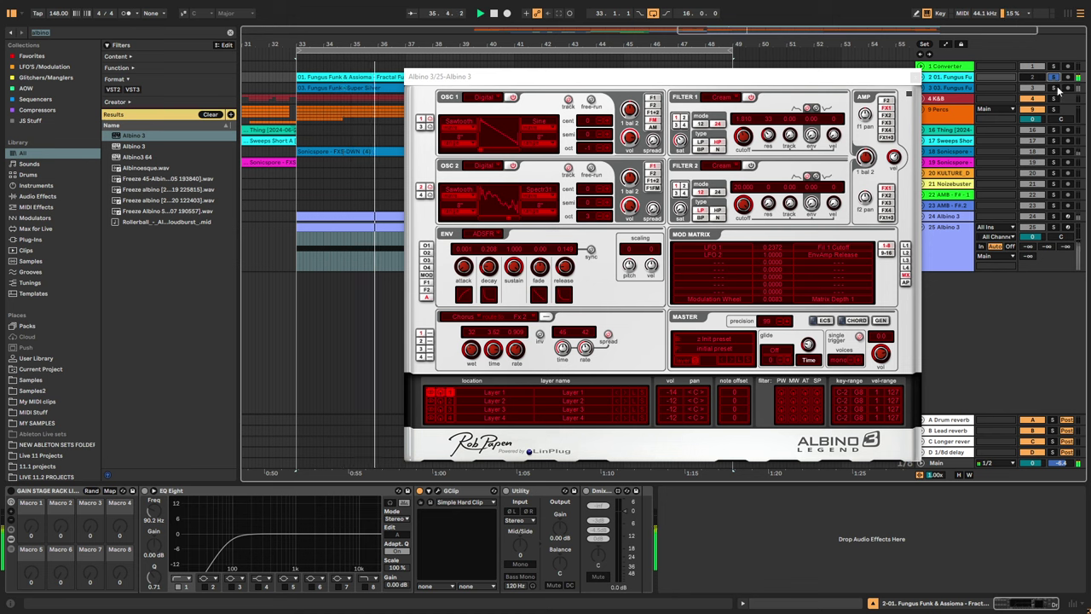
{"action": "left_click", "coordinate": [1057, 90]}
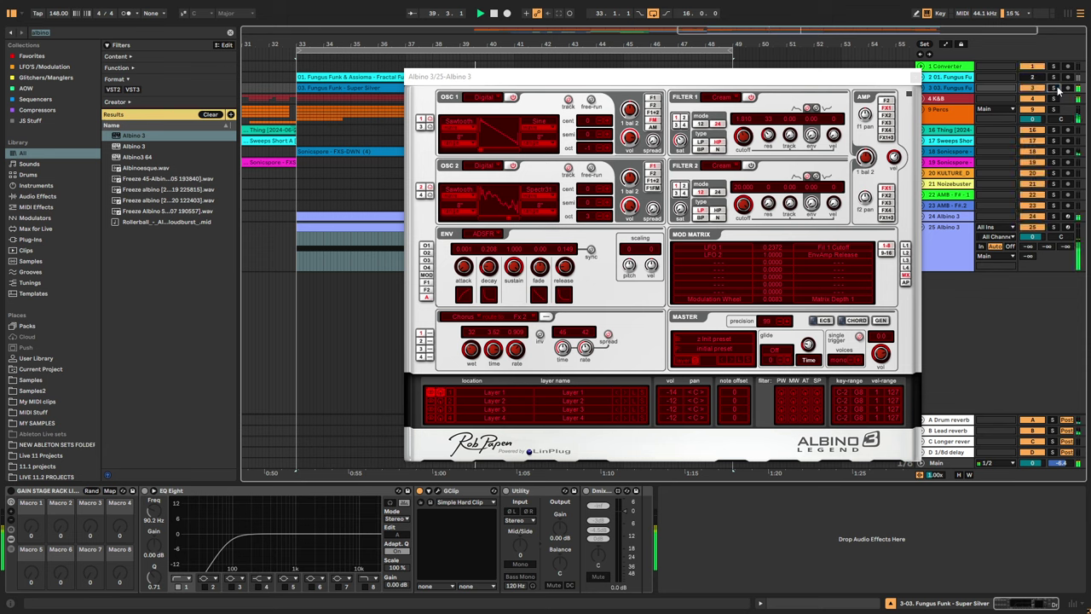
{"action": "left_click", "coordinate": [1054, 218]}
{"action": "left_click", "coordinate": [1042, 227]}
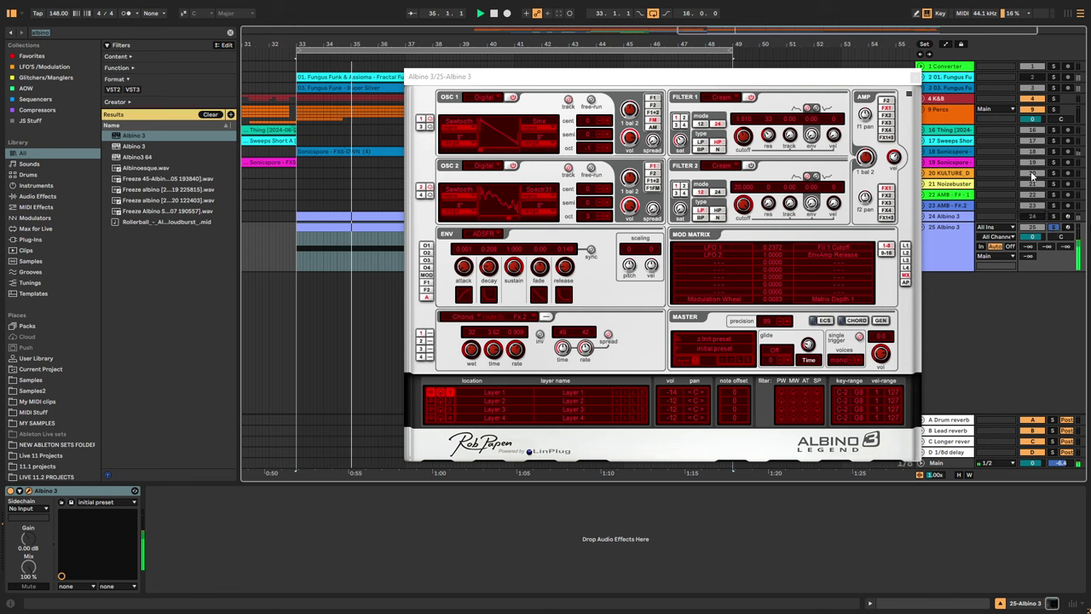
Mute the Fungus Funk - Super Silver reference, unsolo track 25 Albino 3, and play the bass with the full mix.
{"action": "left_click", "coordinate": [1033, 87]}
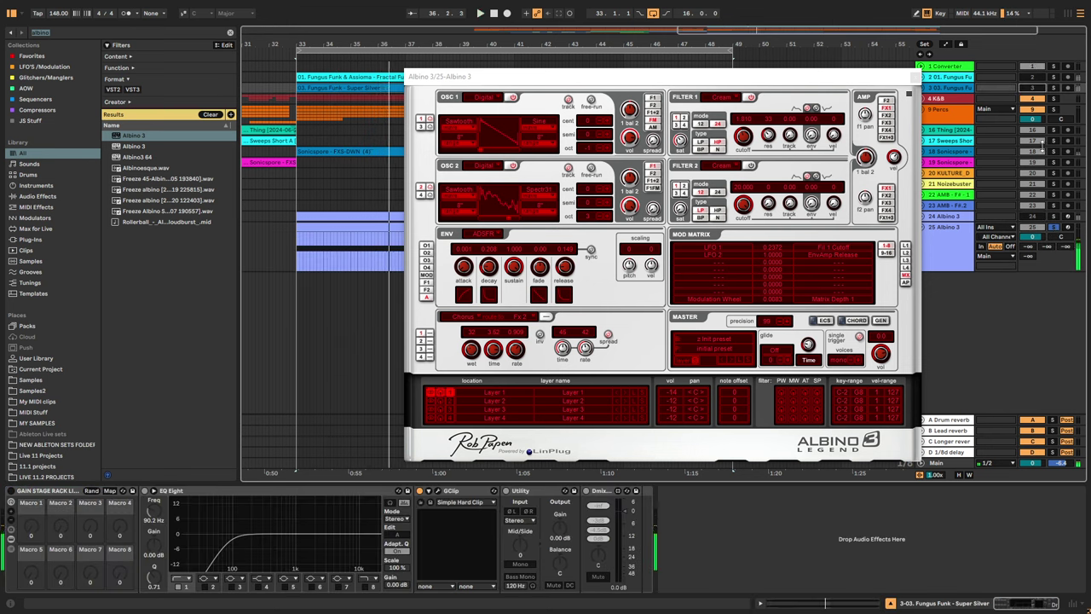
{"action": "left_click", "coordinate": [1052, 228]}
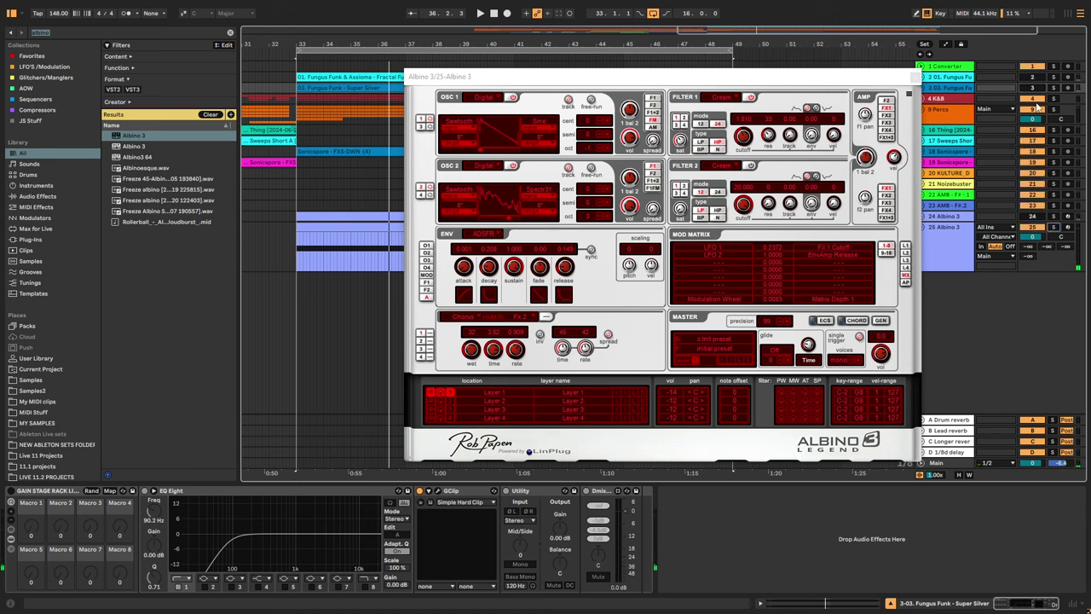
{"action": "key", "text": "space"}
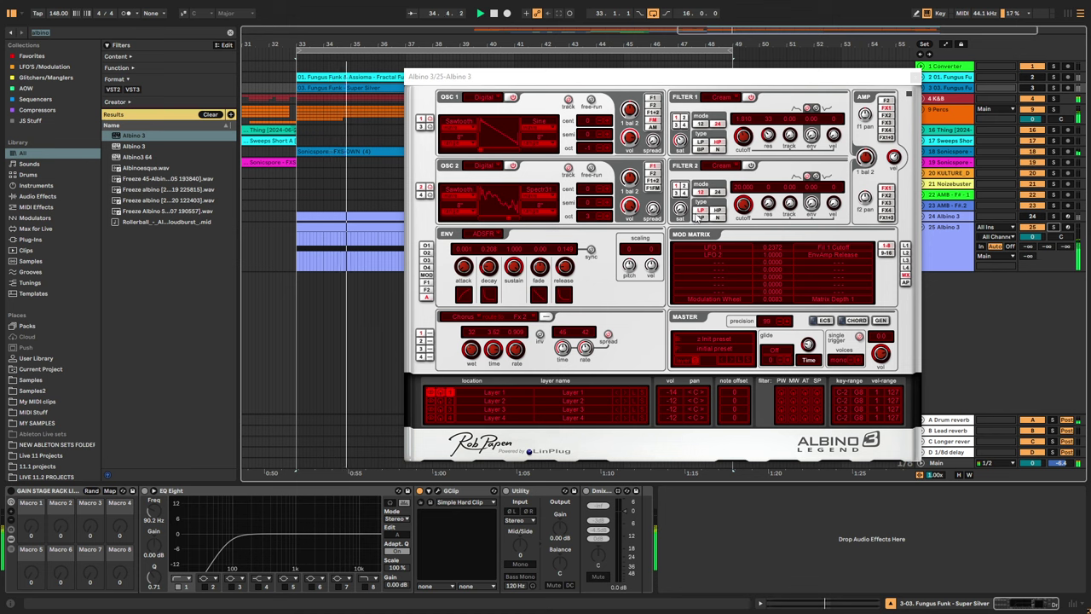
Raise Filter 1's cutoff to about 1,511 and fine-tune LFO 1's mod matrix amount to about 0.22 during playback.
{"action": "left_click_drag", "start_coordinate": [744, 139], "coordinate": [754, 142]}
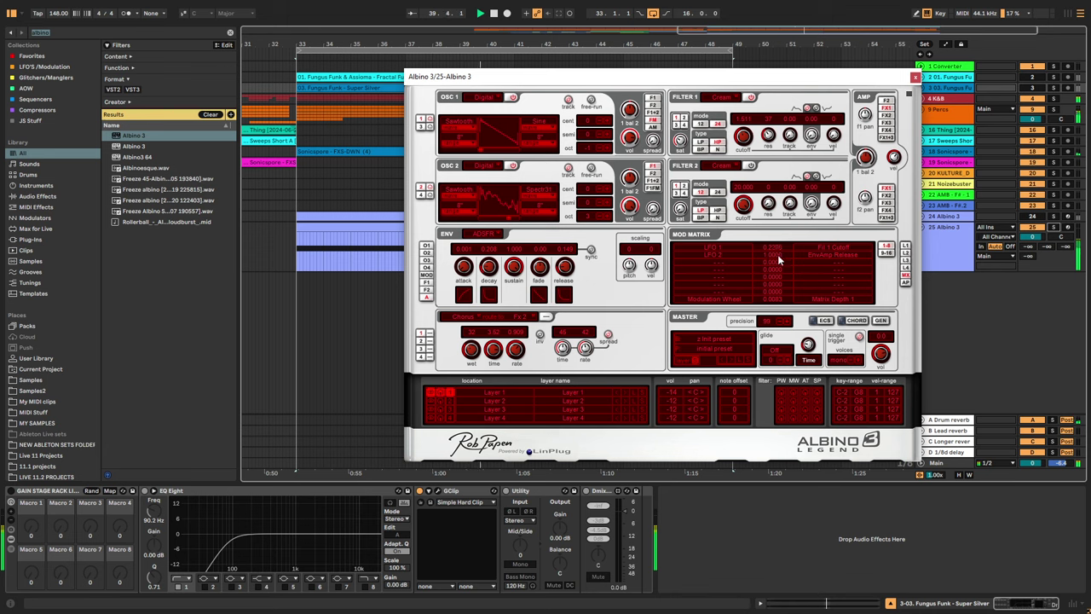
{"action": "left_click_drag", "start_coordinate": [782, 233], "coordinate": [782, 243]}
Set LFO 2's frequency to about 2.4 and the master glide mode to Held.
{"action": "left_click", "coordinate": [903, 254]}
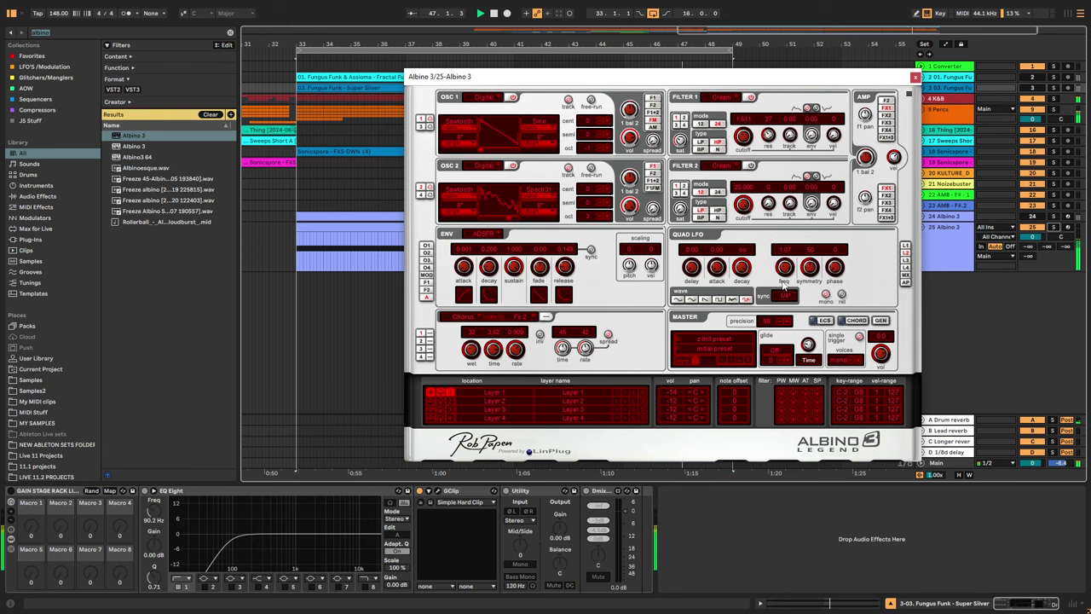
{"action": "left_click_drag", "start_coordinate": [784, 286], "coordinate": [792, 268]}
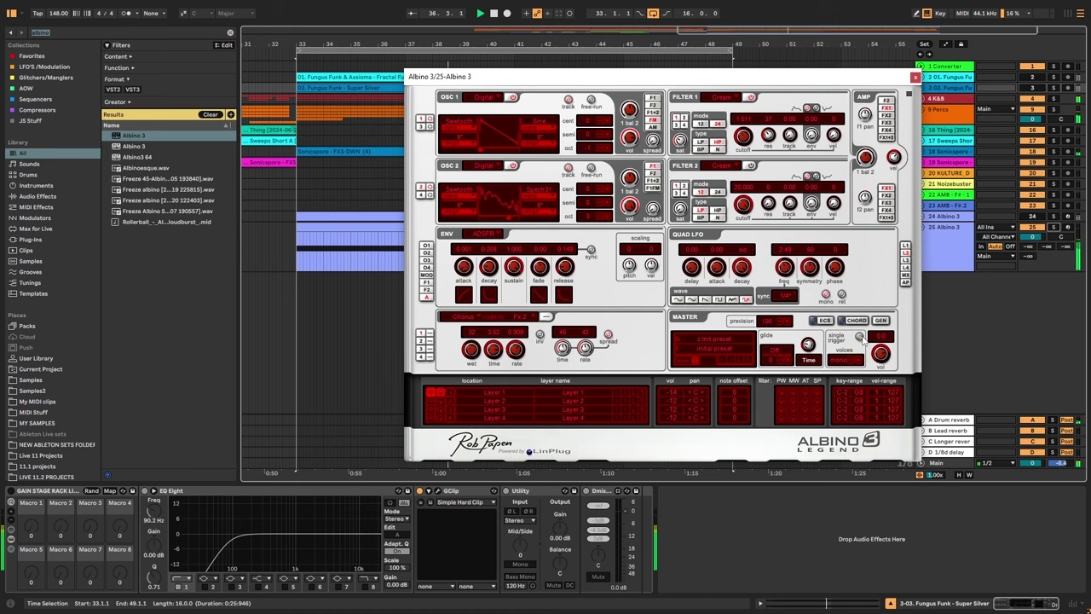
{"action": "left_click", "coordinate": [778, 354]}
{"action": "left_click", "coordinate": [801, 375]}
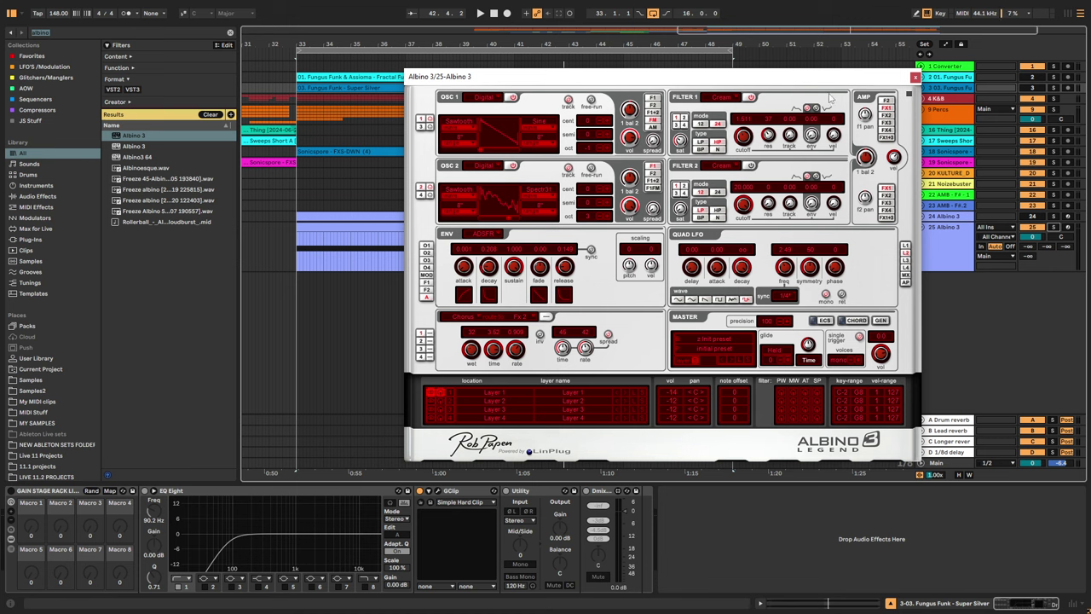
Try both OSC 2 waves at 16" during playback and return them to 8".
{"action": "key", "text": "space"}
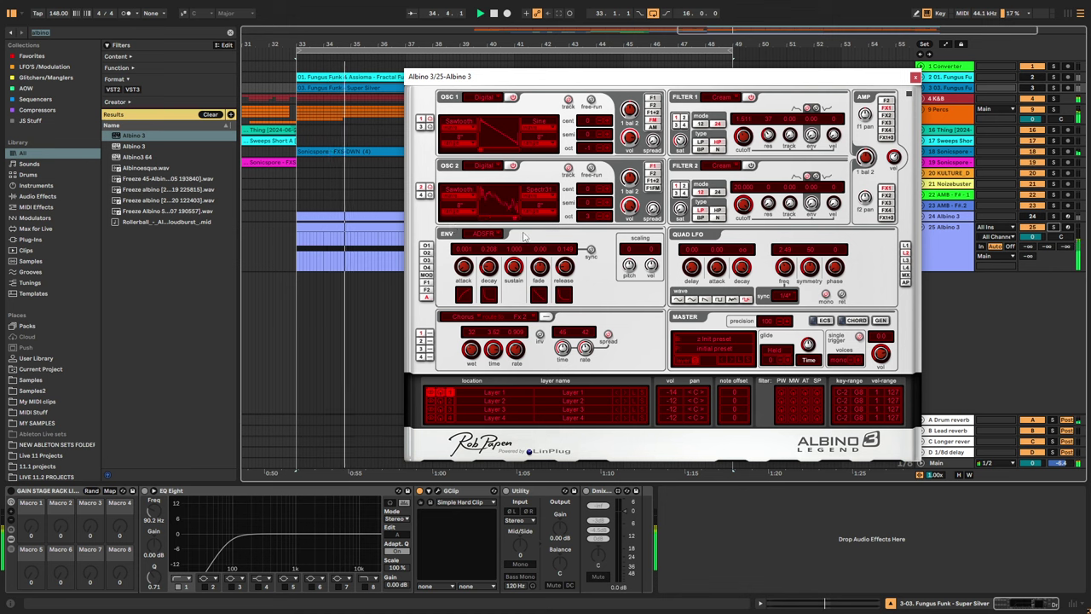
{"action": "left_click", "coordinate": [539, 206]}
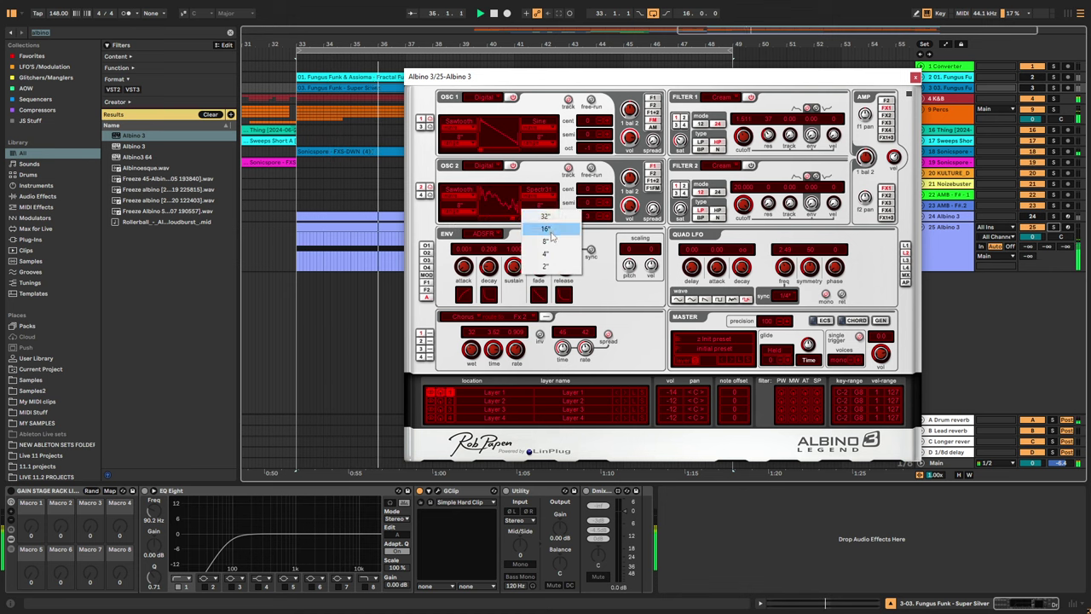
{"action": "left_click", "coordinate": [547, 228]}
{"action": "left_click", "coordinate": [464, 209]}
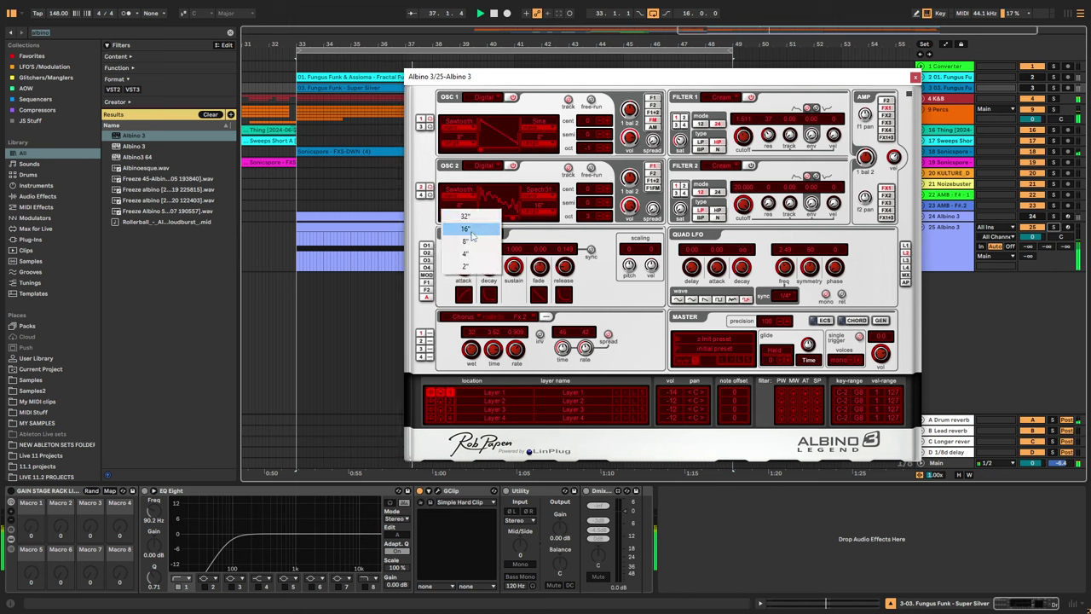
{"action": "left_click", "coordinate": [481, 228]}
{"action": "left_click", "coordinate": [462, 207]}
{"action": "left_click", "coordinate": [471, 241]}
{"action": "left_click", "coordinate": [540, 206]}
{"action": "left_click", "coordinate": [545, 241]}
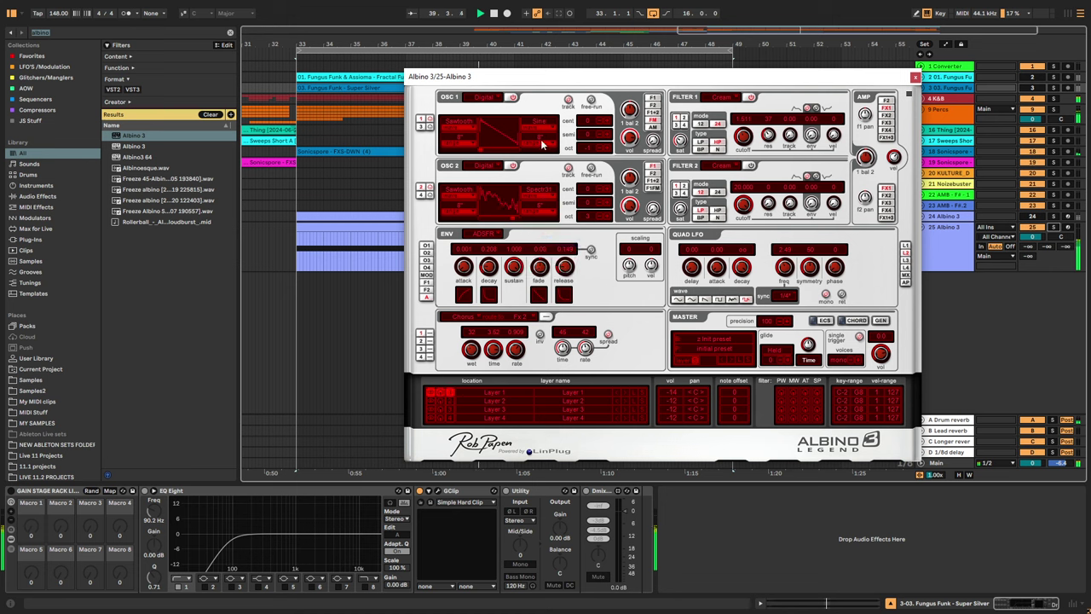
Try OSC 1's second wave at 16" and its first wave at 16" and 4", and return both to 8".
{"action": "left_click", "coordinate": [543, 139]}
{"action": "left_click", "coordinate": [553, 162]}
{"action": "left_click", "coordinate": [463, 138]}
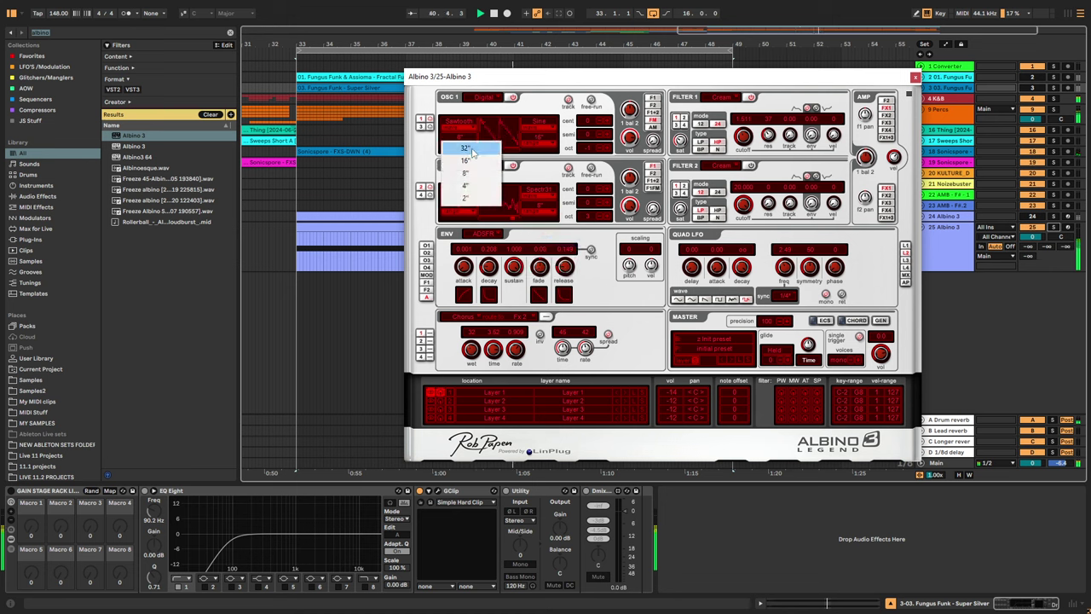
{"action": "left_click", "coordinate": [471, 161]}
{"action": "left_click", "coordinate": [465, 139]}
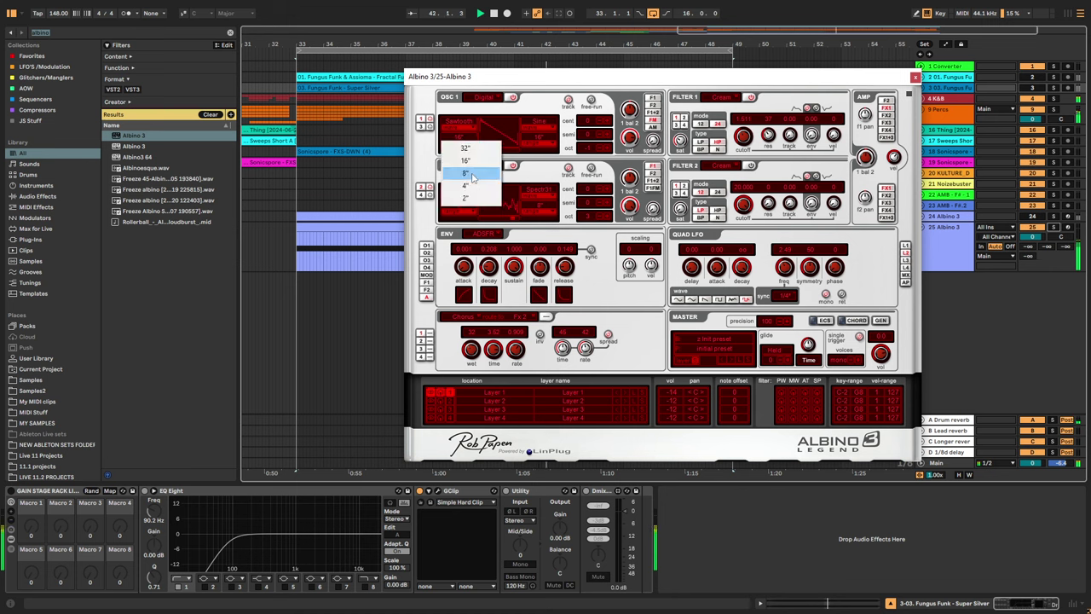
{"action": "left_click", "coordinate": [476, 187]}
{"action": "left_click", "coordinate": [461, 140]}
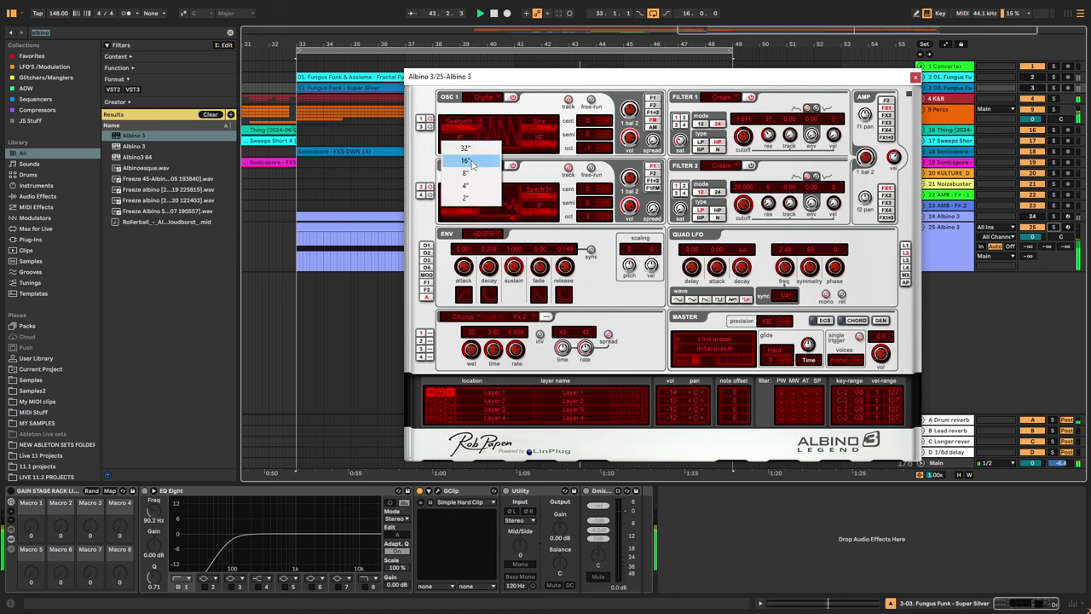
{"action": "left_click", "coordinate": [468, 175]}
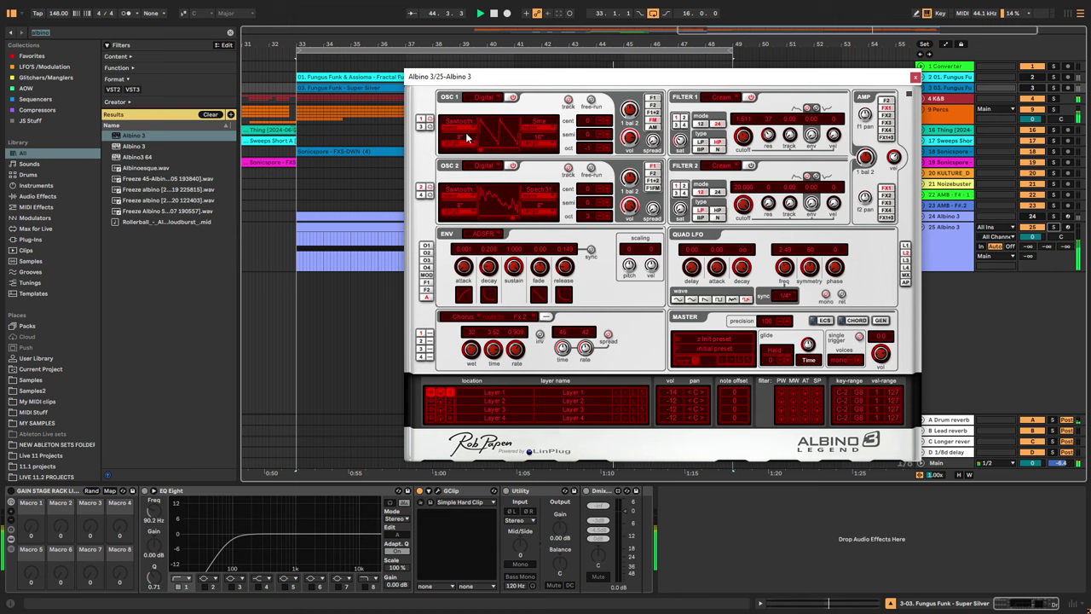
{"action": "left_click", "coordinate": [466, 138]}
{"action": "left_click", "coordinate": [467, 174]}
{"action": "left_click", "coordinate": [545, 141]}
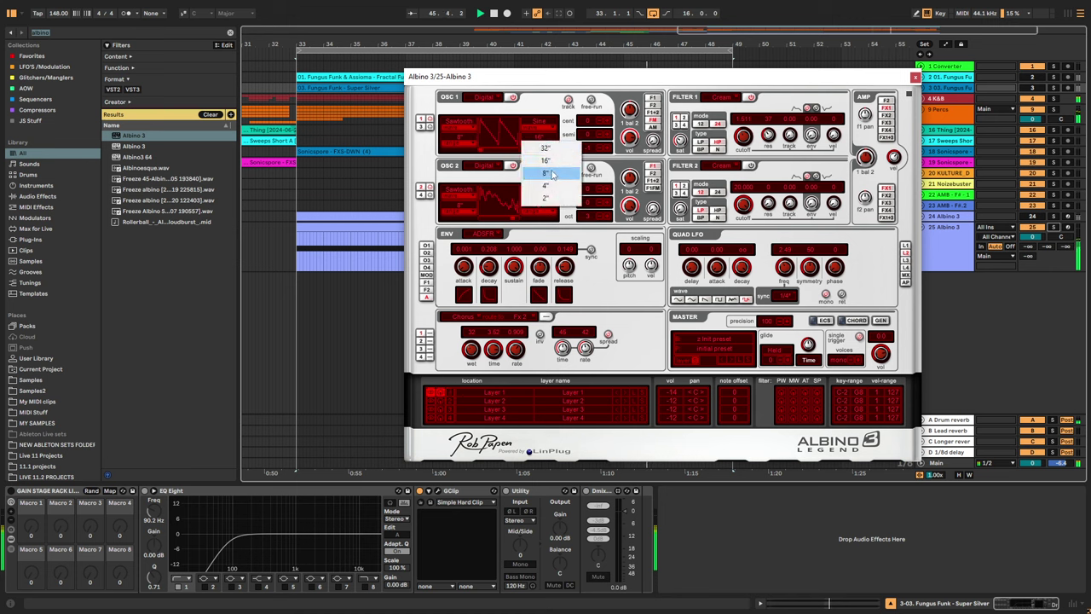
{"action": "left_click", "coordinate": [546, 174]}
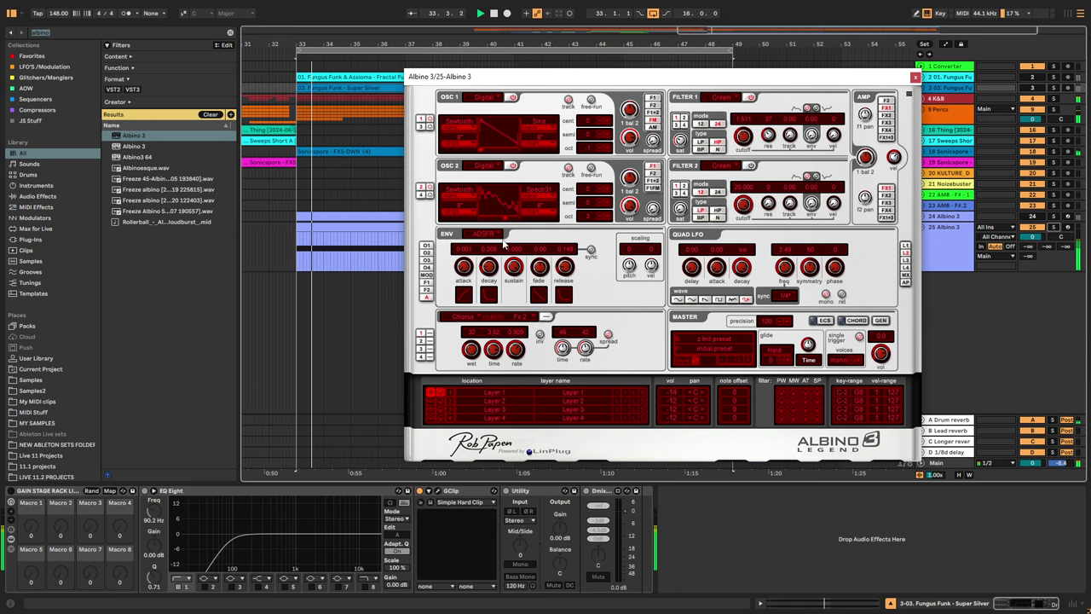
Try the Spectr41 and Spectr44 waveforms from SpectralB as OSC 2's second wave.
{"action": "left_click", "coordinate": [519, 217]}
{"action": "mouse_move", "coordinate": [560, 229]}
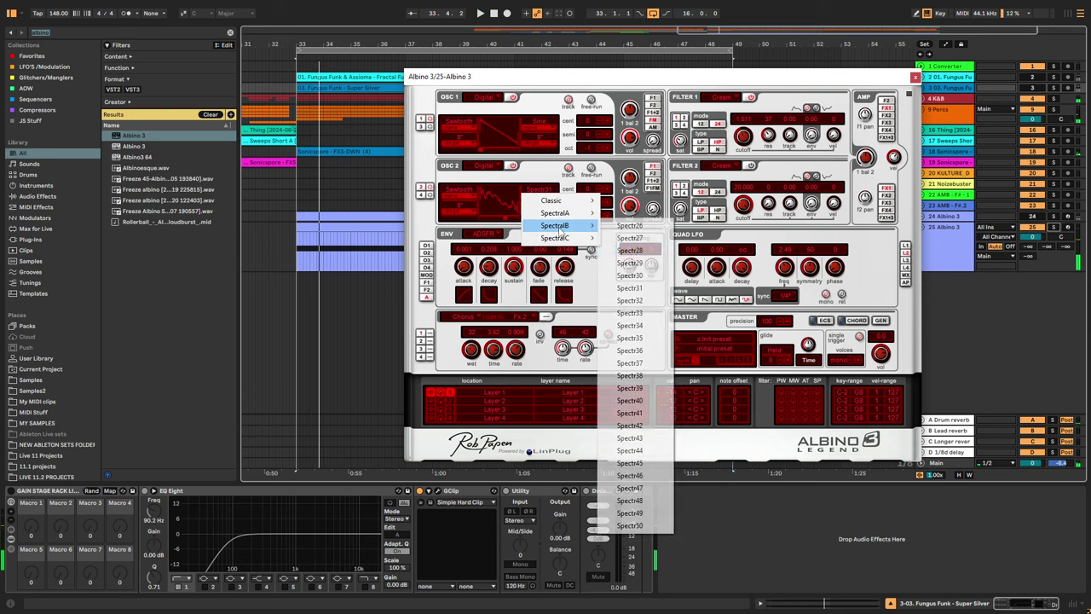
{"action": "left_click", "coordinate": [633, 412]}
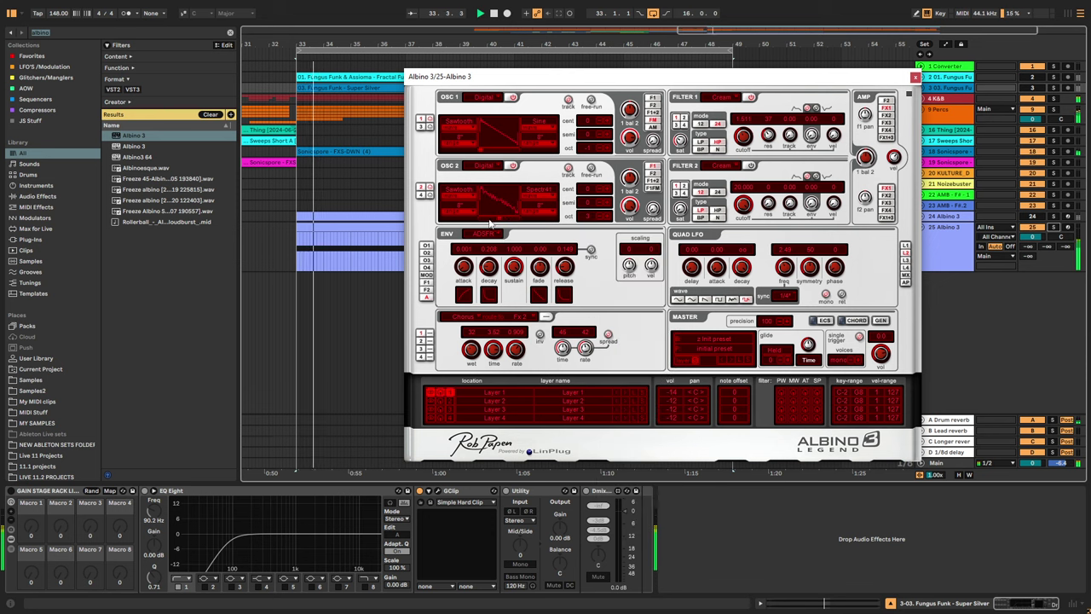
{"action": "left_click", "coordinate": [520, 229]}
{"action": "mouse_move", "coordinate": [562, 225]}
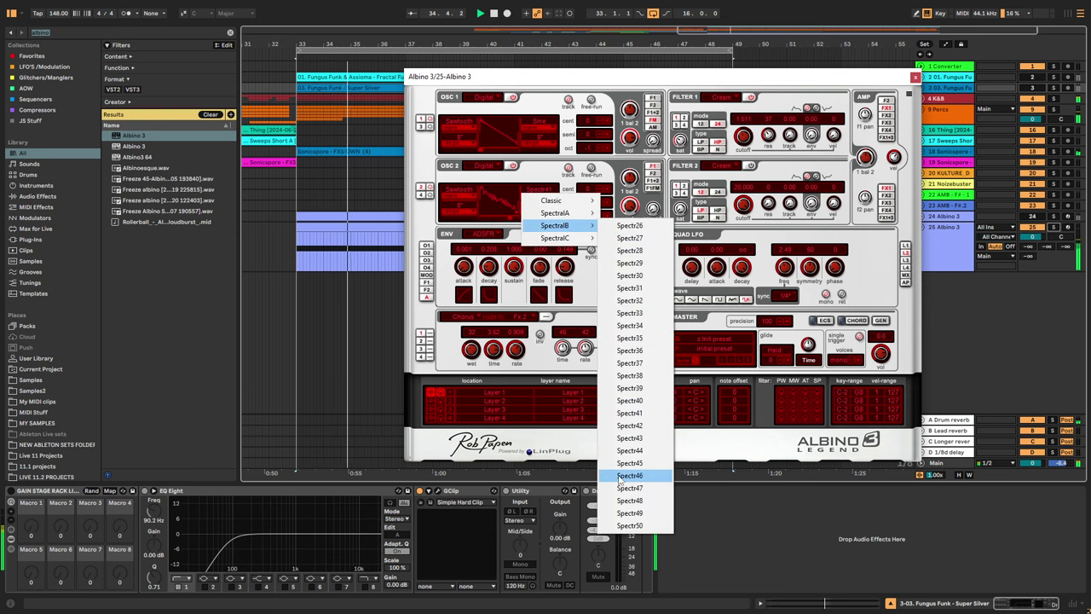
{"action": "left_click", "coordinate": [635, 450]}
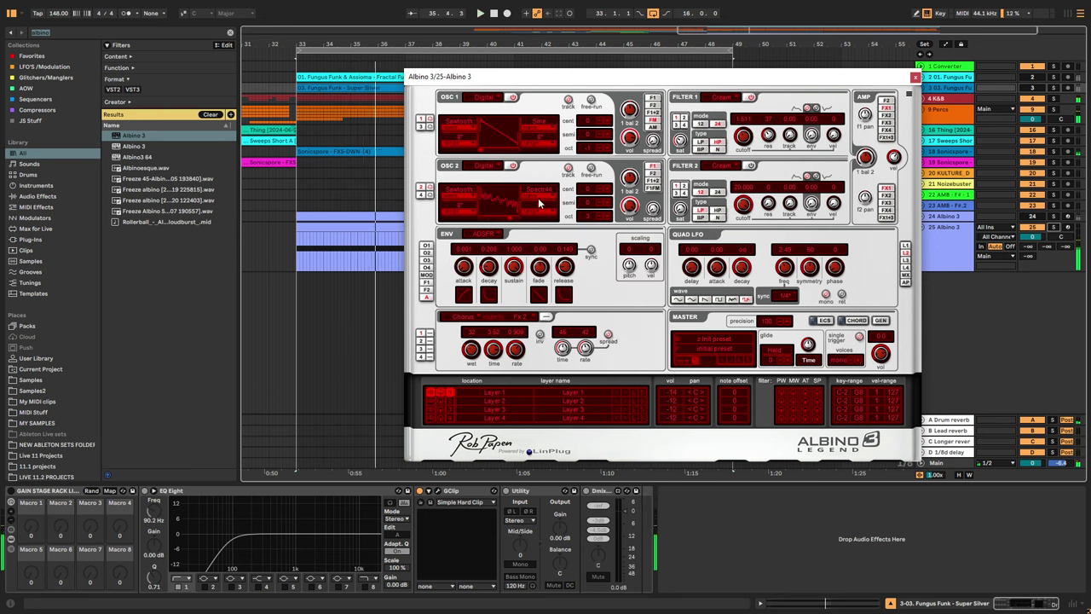
Set OSC 2's second wave to Spectr32, audition the bass, and close the synth window.
{"action": "left_click", "coordinate": [518, 228]}
{"action": "mouse_move", "coordinate": [583, 229]}
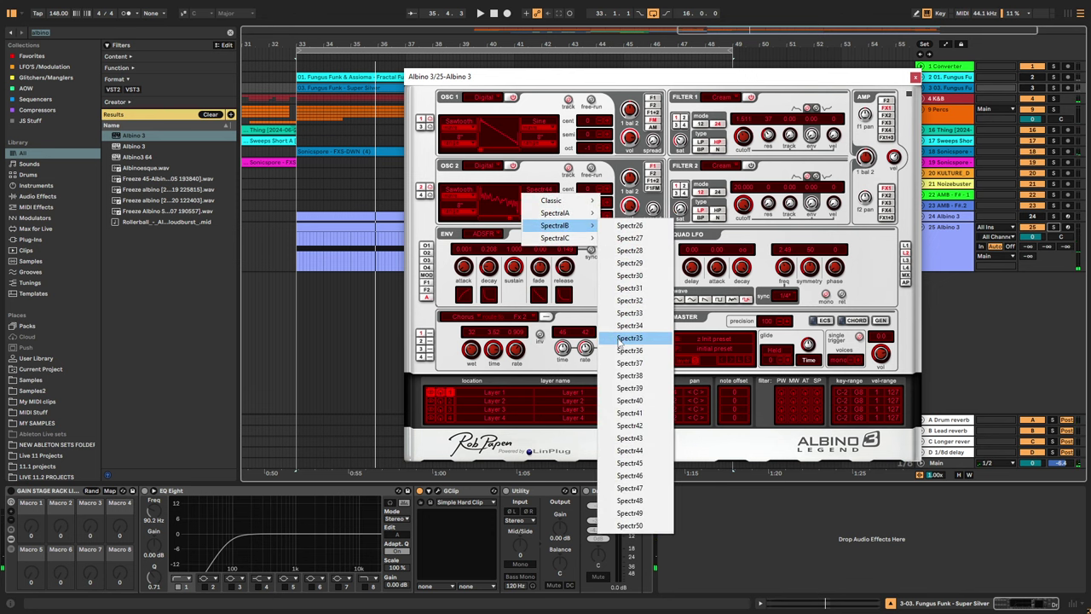
{"action": "left_click", "coordinate": [629, 303]}
{"action": "key", "text": "space"}
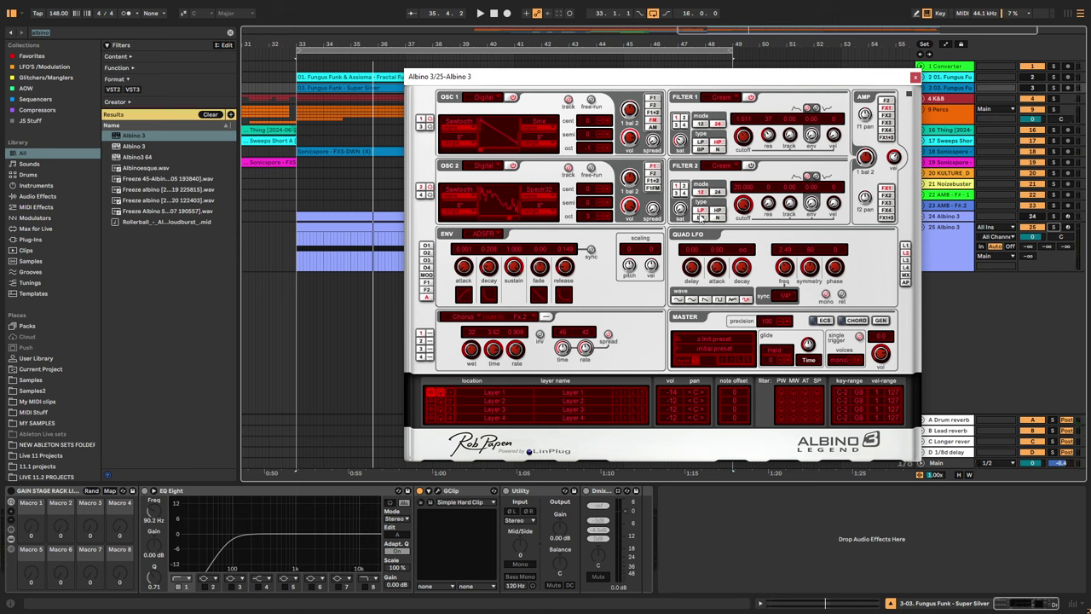
{"action": "left_click", "coordinate": [914, 79]}
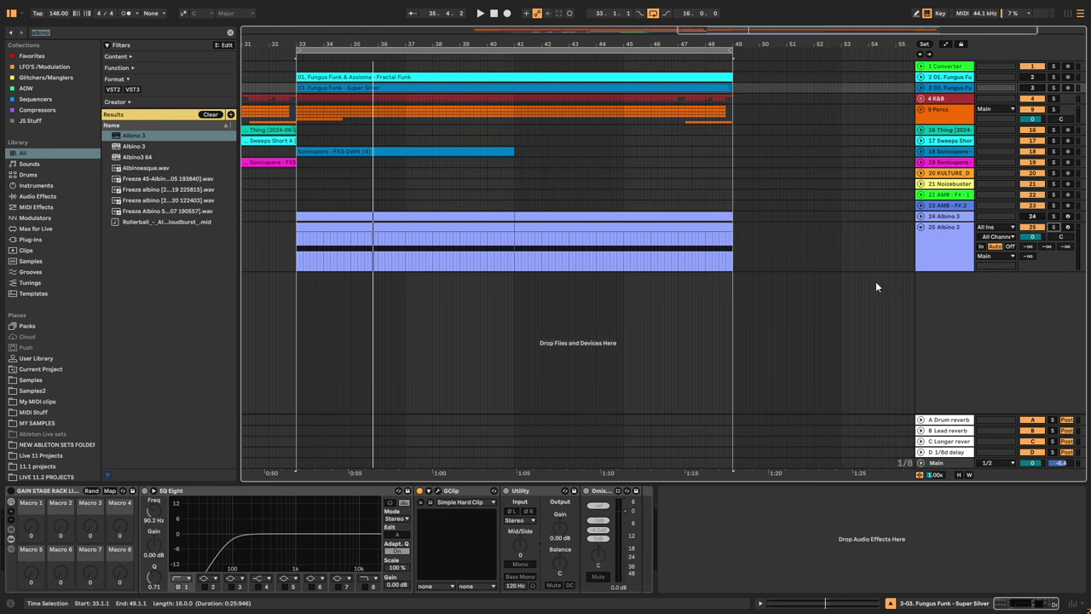
Solo the Fungus Funk reference tracks Super Silver and Fractal Funk in turn and compare their bass sounds.
{"action": "left_click", "coordinate": [1055, 88]}
{"action": "key", "text": "space"}
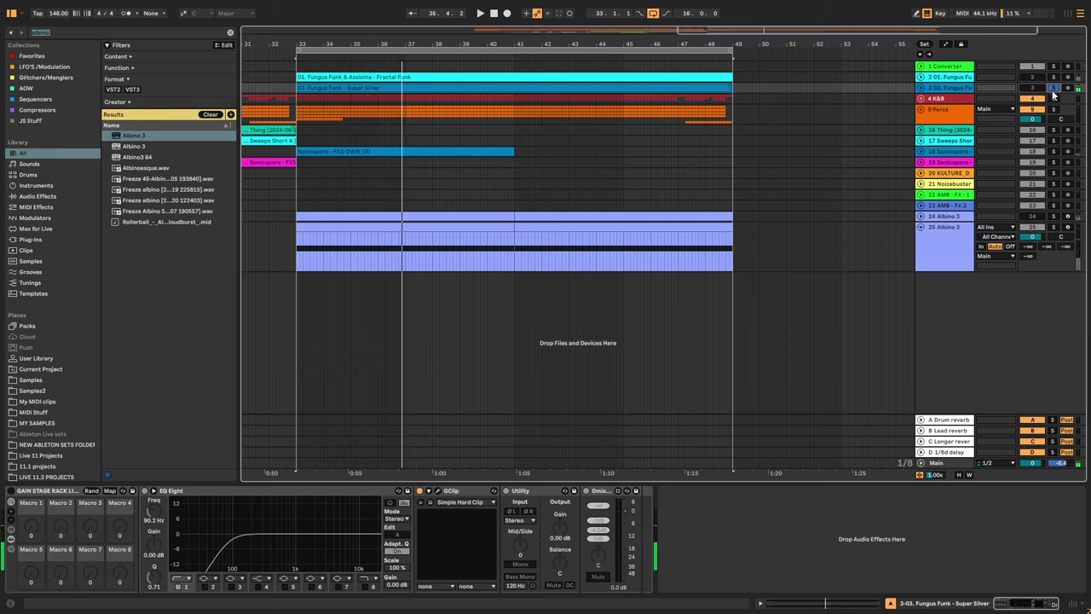
{"action": "left_click", "coordinate": [1054, 77]}
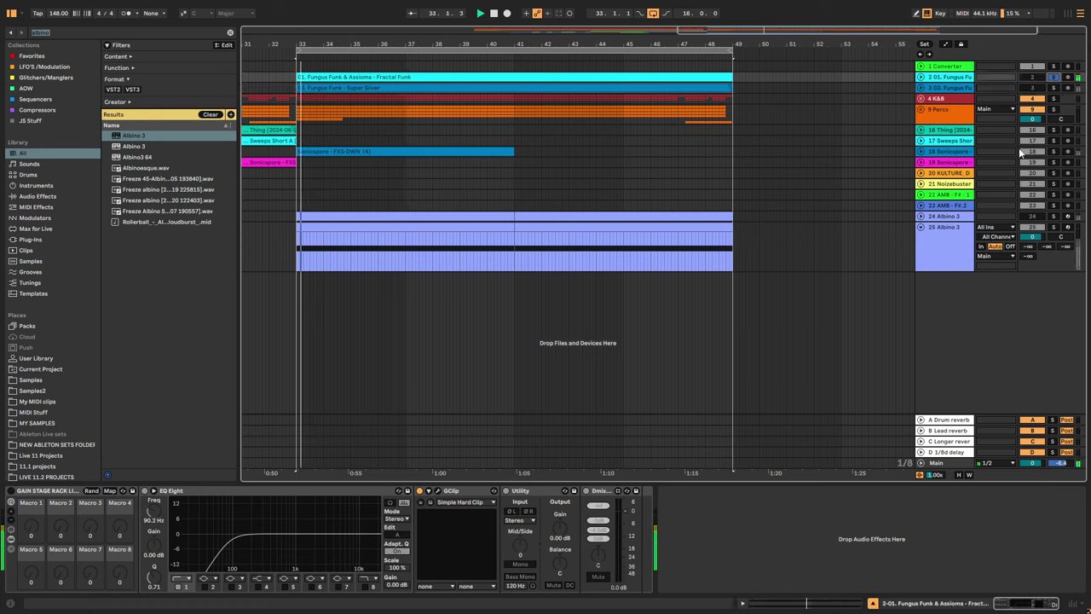
{"action": "left_click", "coordinate": [1054, 87]}
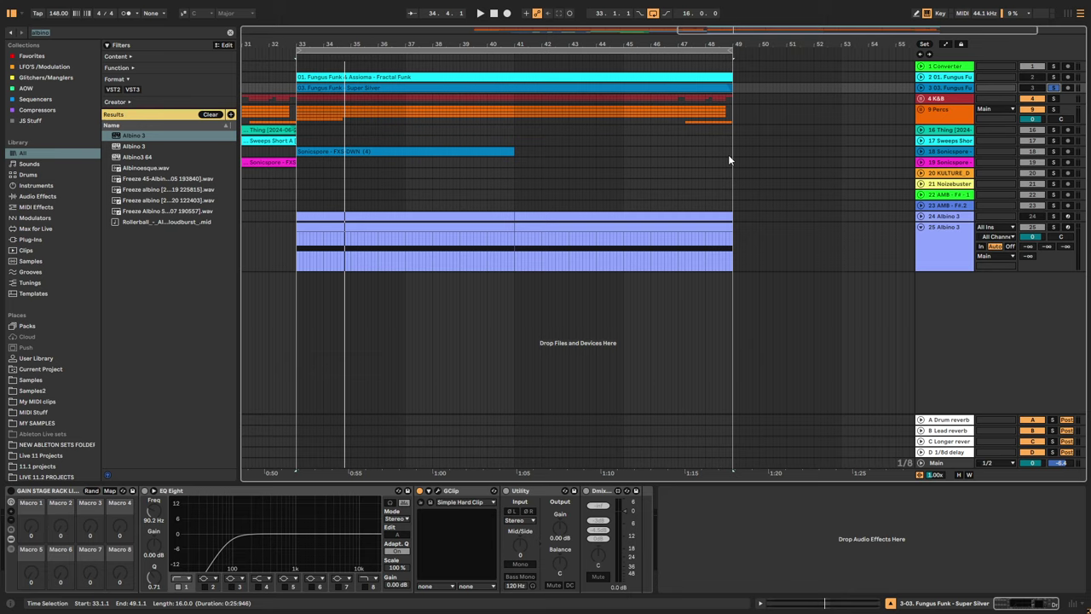
Search the audio effects for "flanger" and add Phaser-Flanger to the Albino 3 track 25.
{"action": "left_click", "coordinate": [847, 253]}
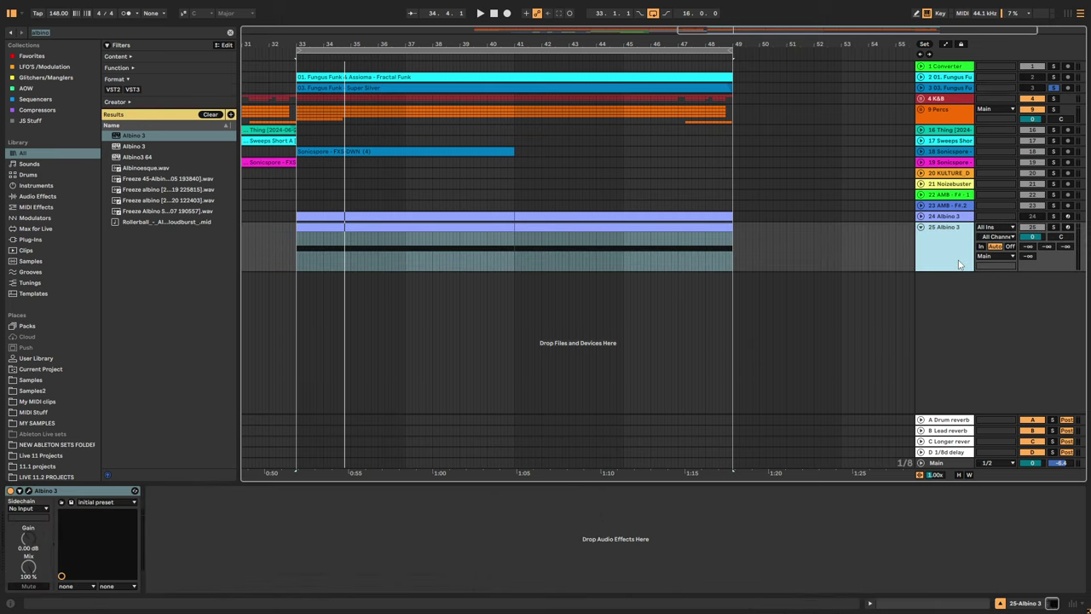
{"action": "left_click", "coordinate": [59, 32]}
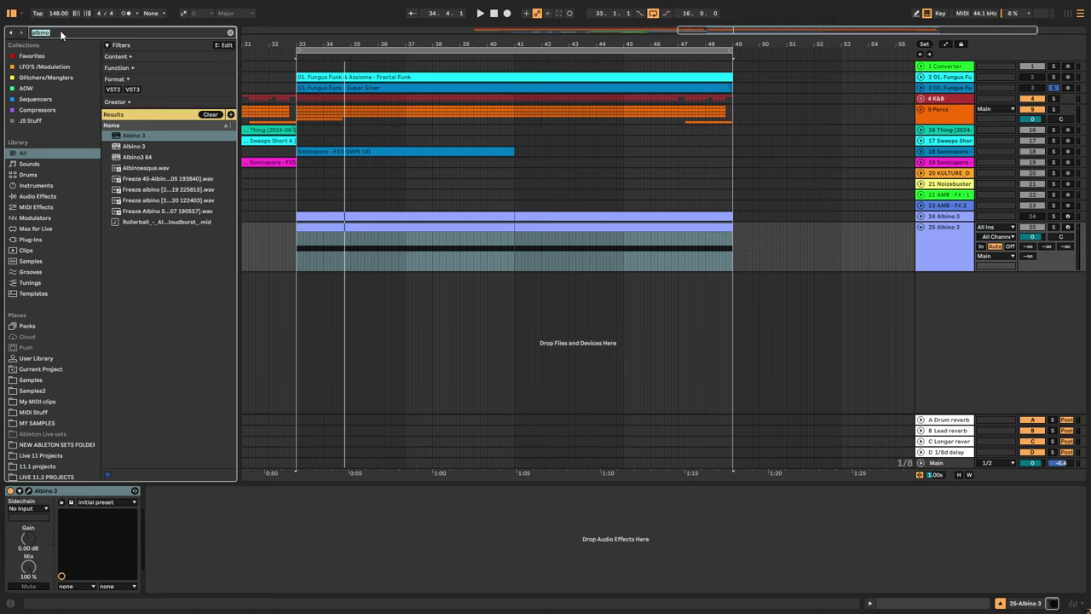
{"action": "type", "text": "flanger"}
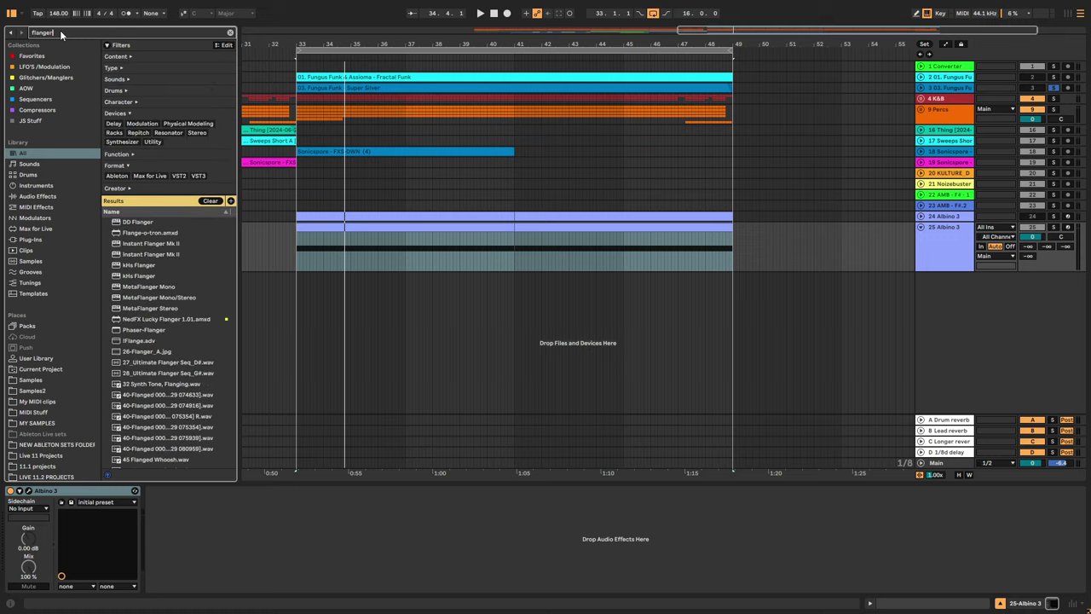
{"action": "left_click", "coordinate": [31, 239]}
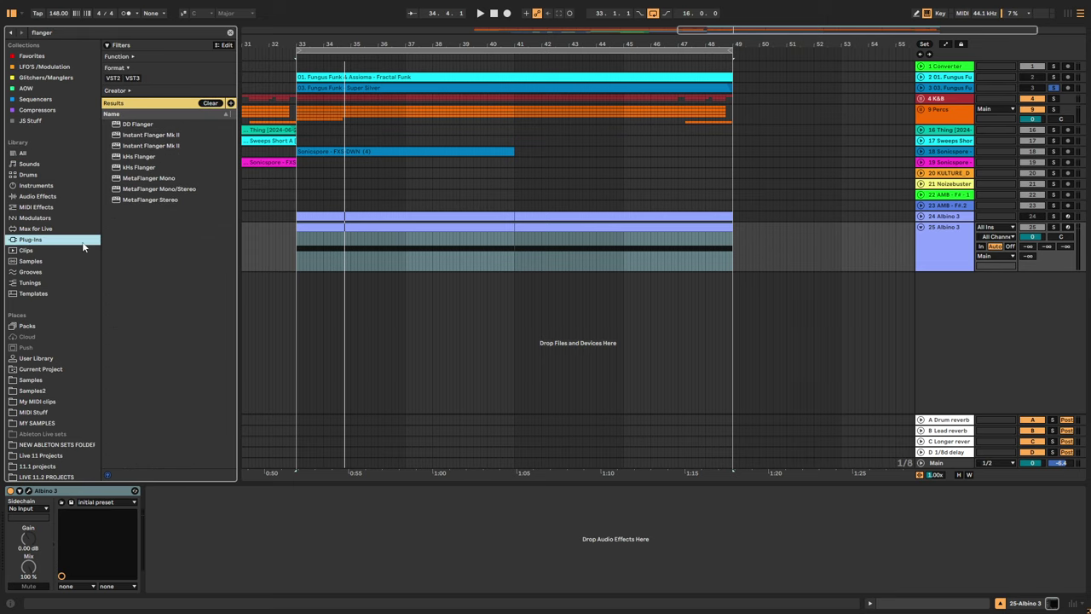
{"action": "left_click", "coordinate": [37, 197]}
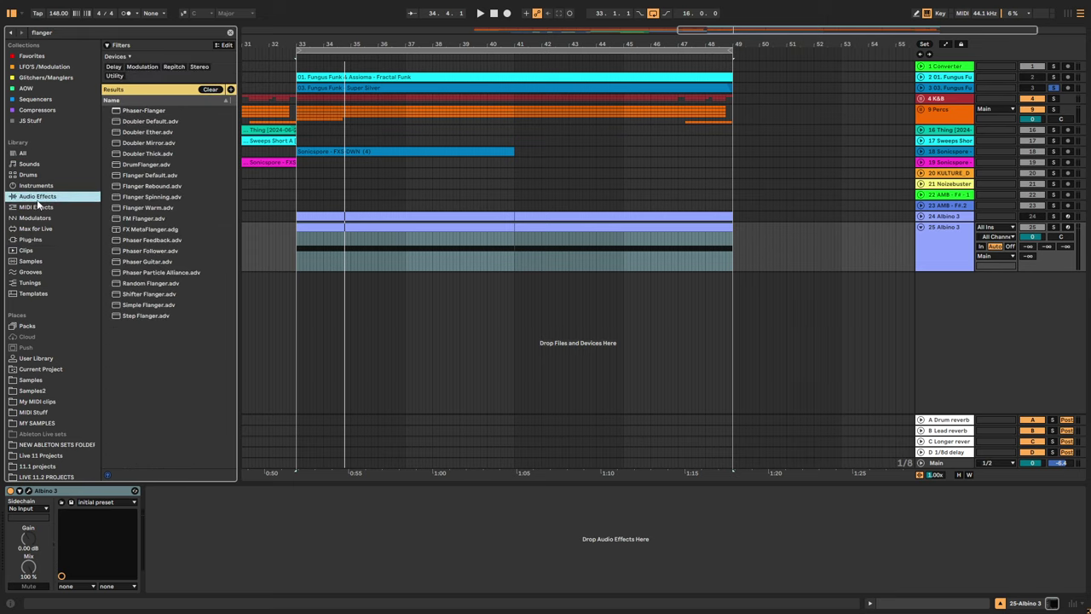
{"action": "left_click_drag", "start_coordinate": [134, 109], "coordinate": [247, 401]}
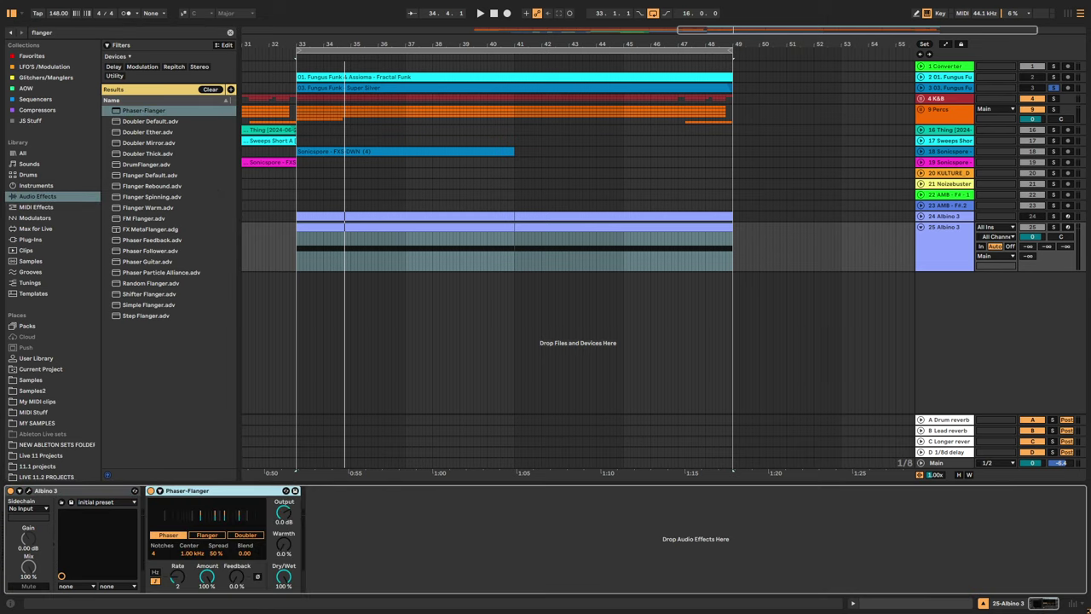
Solo track 25 and switch Phaser-Flanger to Doubler mode with 17% amount and 44% dry/wet during playback.
{"action": "left_click", "coordinate": [1054, 228]}
{"action": "key", "text": "space"}
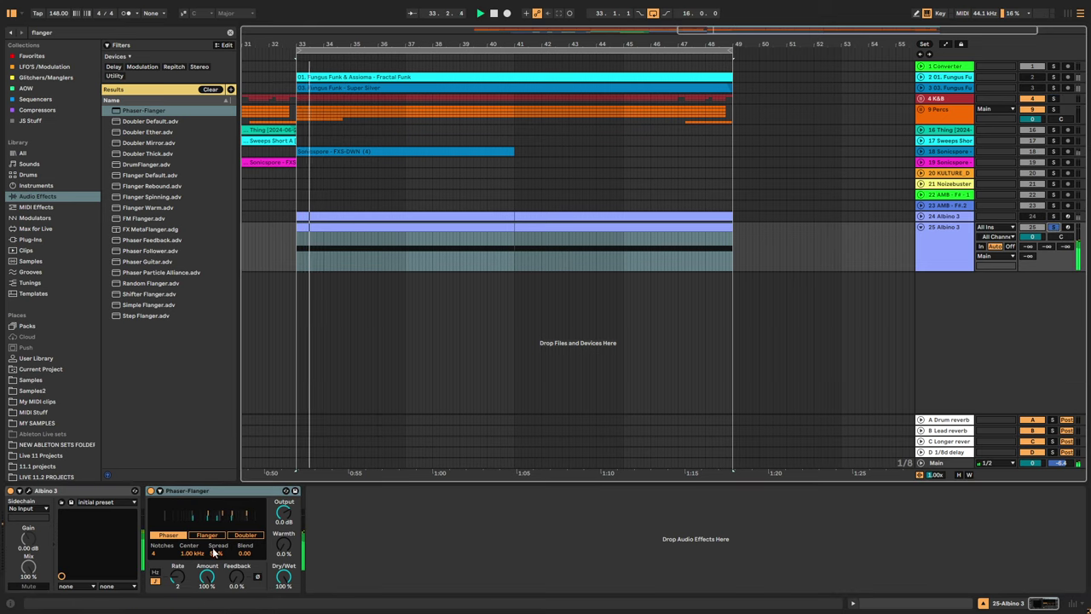
{"action": "left_click", "coordinate": [244, 537]}
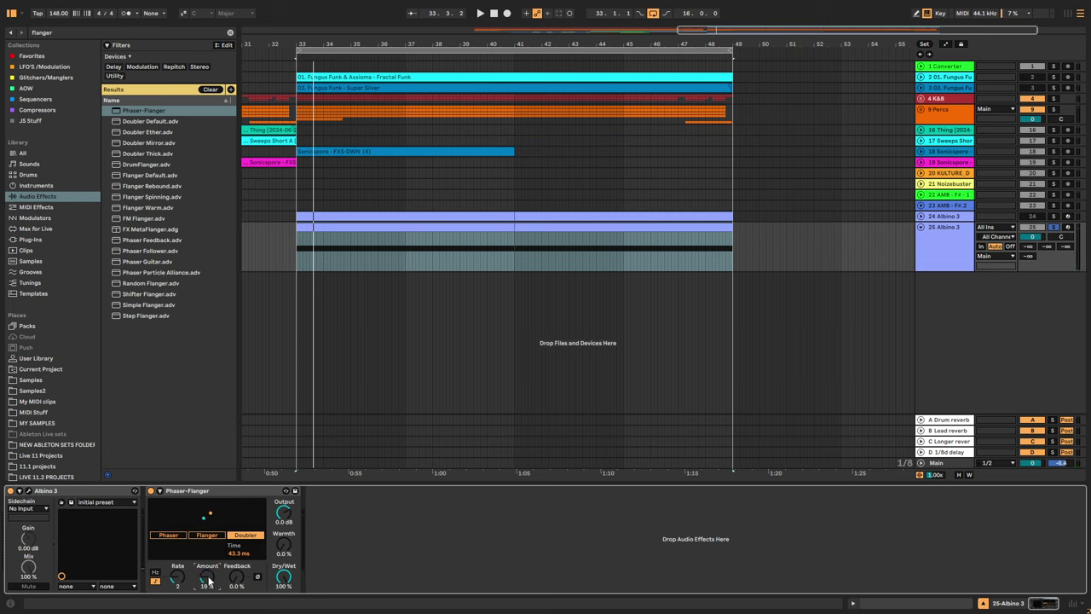
{"action": "key", "text": "space"}
{"action": "left_click_drag", "start_coordinate": [207, 578], "coordinate": [279, 607]}
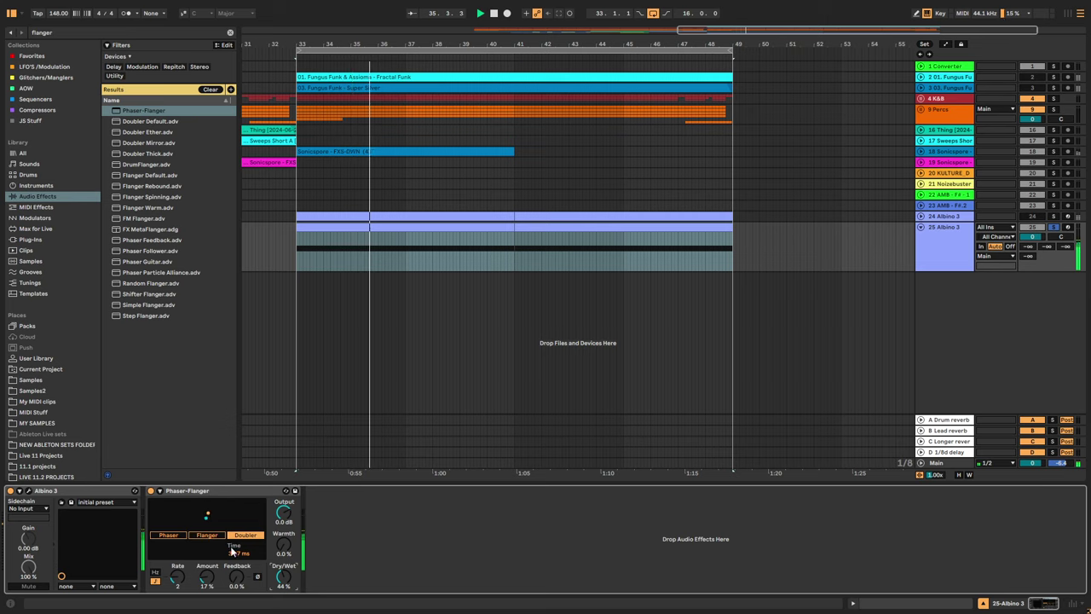
Bring back the full mix and set the Doubler to rate 8, time 33.6 ms and 51% dry/wet.
{"action": "mouse_move", "coordinate": [240, 555]}
{"action": "left_mouse_down"}
{"action": "mouse_move", "coordinate": [236, 579]}
{"action": "mouse_move", "coordinate": [177, 573]}
{"action": "mouse_move", "coordinate": [177, 553]}
{"action": "mouse_move", "coordinate": [239, 558]}
{"action": "mouse_move", "coordinate": [240, 548]}
{"action": "left_mouse_up"}
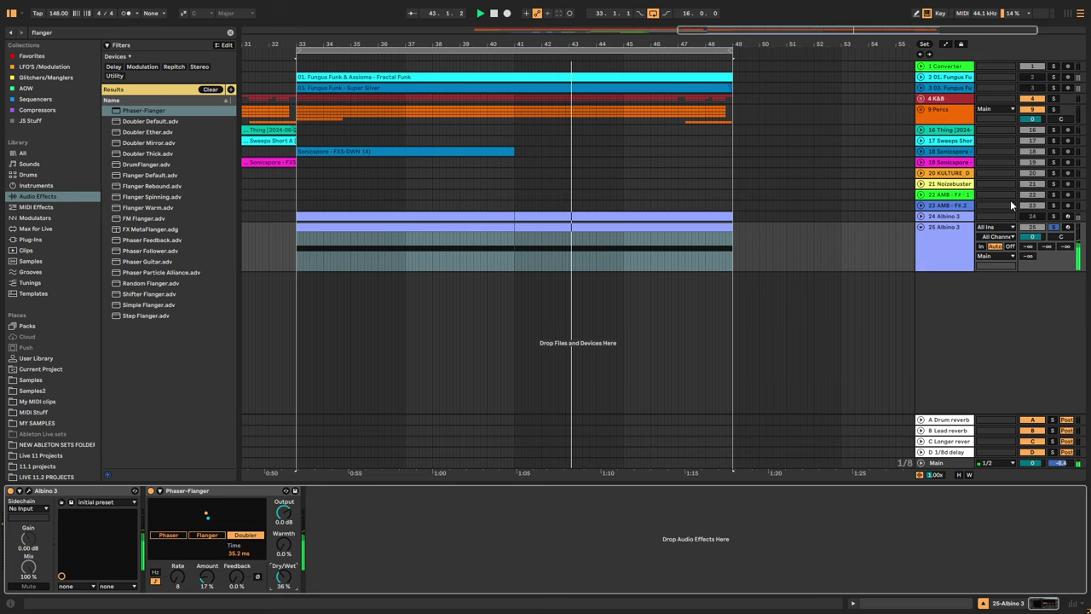
{"action": "left_click", "coordinate": [1033, 262]}
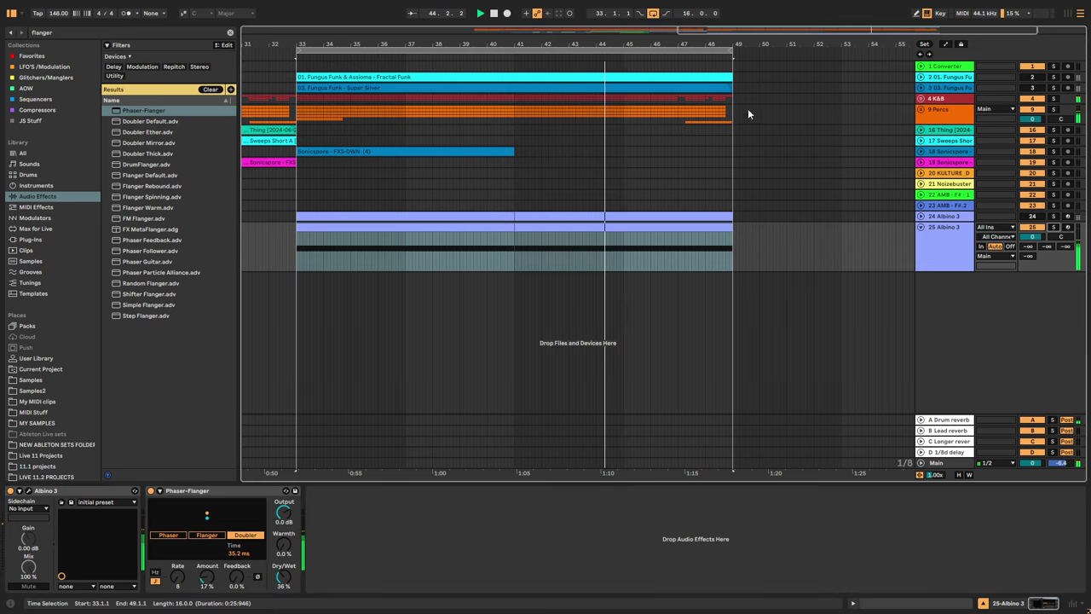
{"action": "mouse_move", "coordinate": [241, 555]}
{"action": "left_mouse_down"}
{"action": "mouse_move", "coordinate": [283, 581]}
{"action": "mouse_move", "coordinate": [243, 556]}
{"action": "left_mouse_up"}
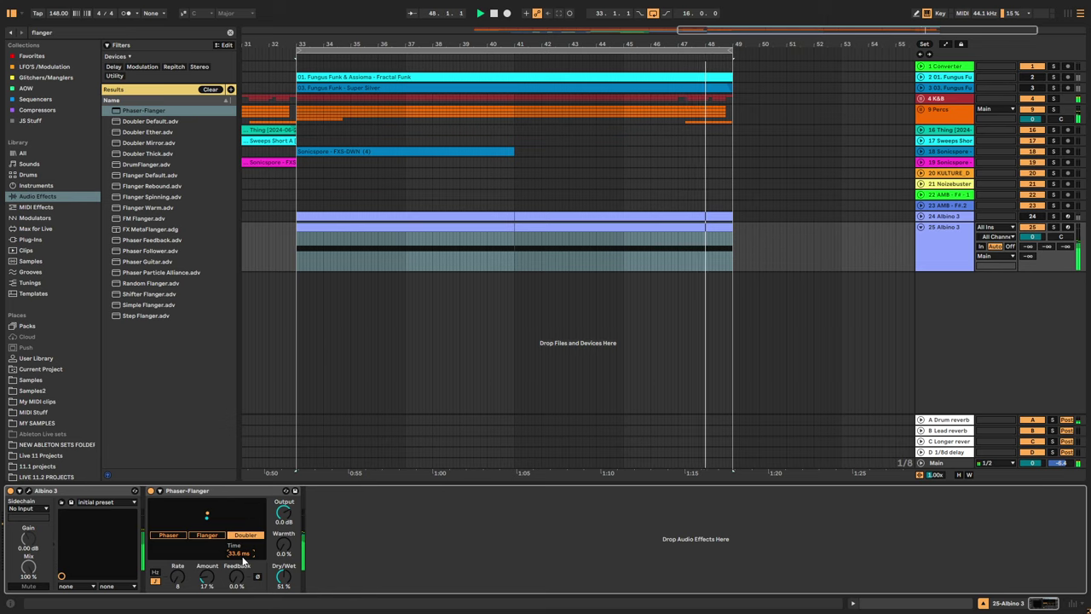
Add the Delay effect after Phaser-Flanger, bypass Phaser-Flanger, and play the loop.
{"action": "left_click", "coordinate": [104, 34]}
{"action": "type", "text": "Delay"}
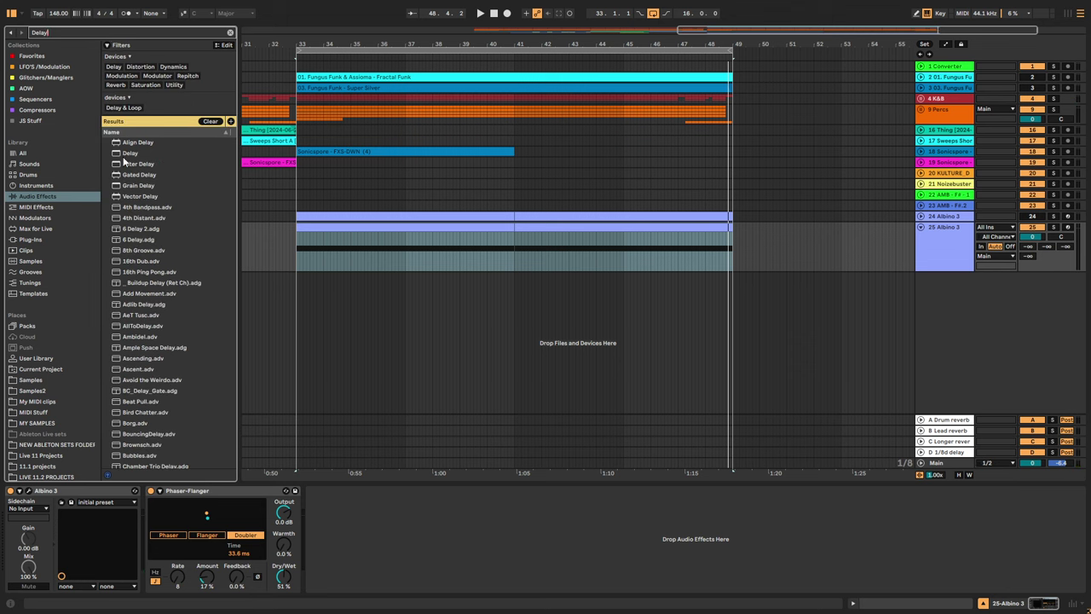
{"action": "left_click_drag", "start_coordinate": [125, 155], "coordinate": [357, 388]}
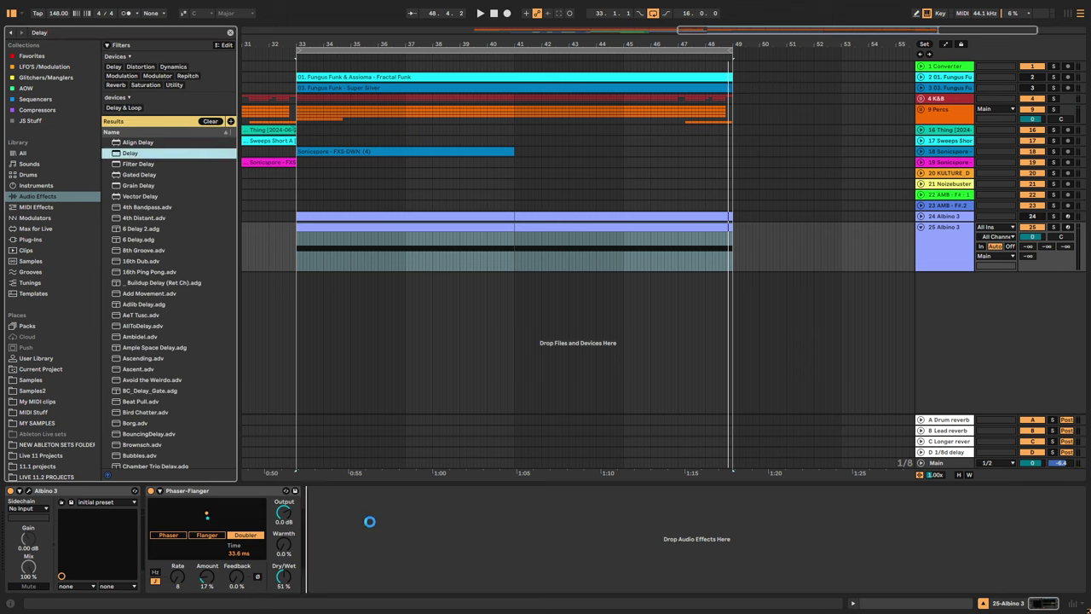
{"action": "left_click_drag", "start_coordinate": [369, 521], "coordinate": [363, 522]}
{"action": "left_click", "coordinate": [151, 491]}
{"action": "key", "text": "space"}
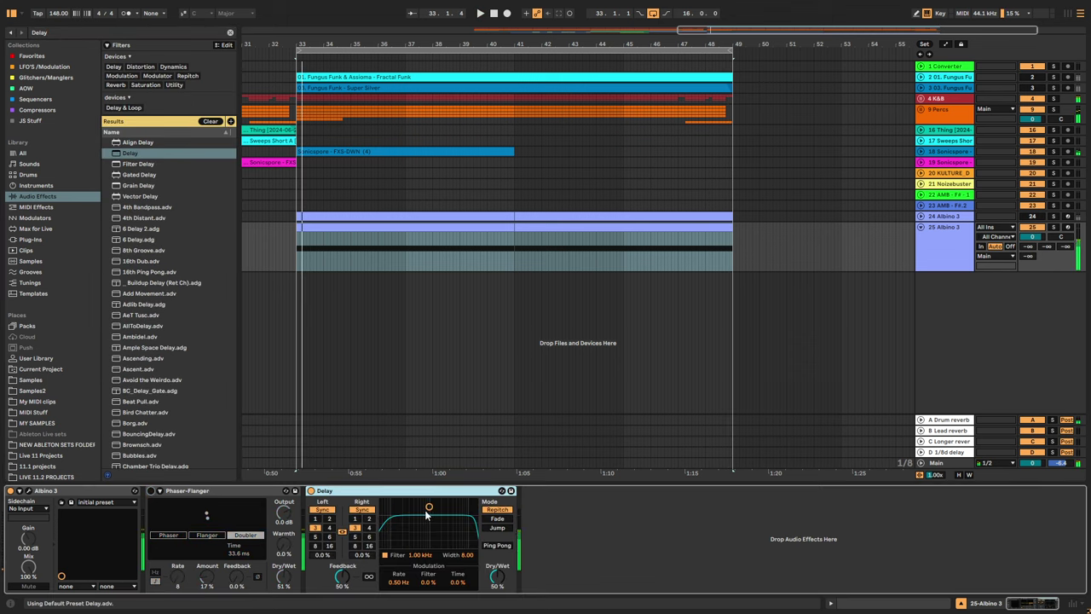
Try the Delay with both sides synced to 1, filter at 820 Hz, width 4.64, 0% feedback and 21% dry/wet.
{"action": "left_click_drag", "start_coordinate": [337, 582], "coordinate": [337, 611]}
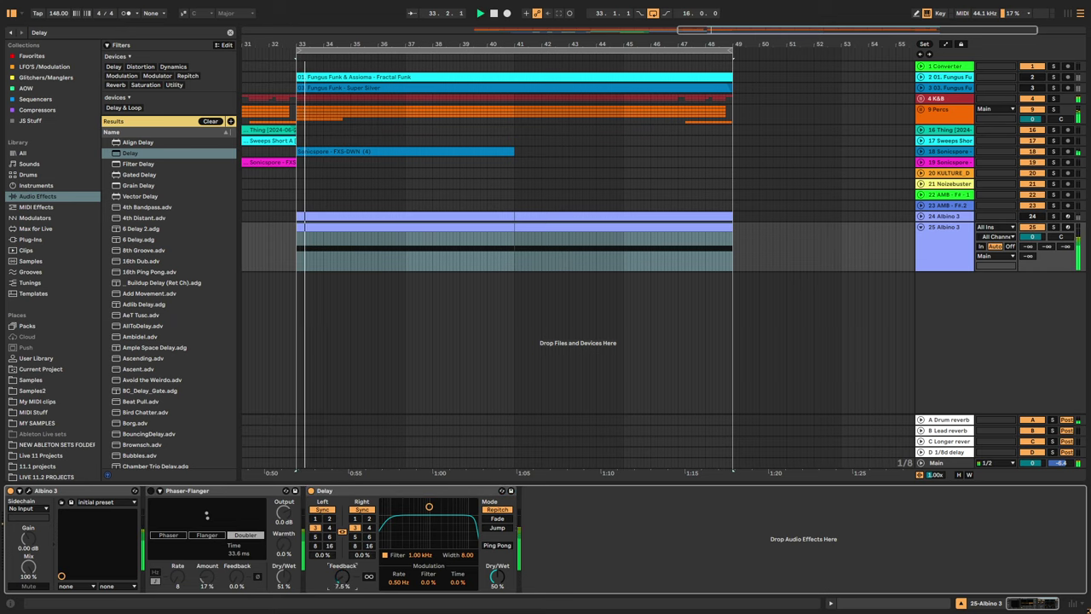
{"action": "left_click", "coordinate": [357, 519]}
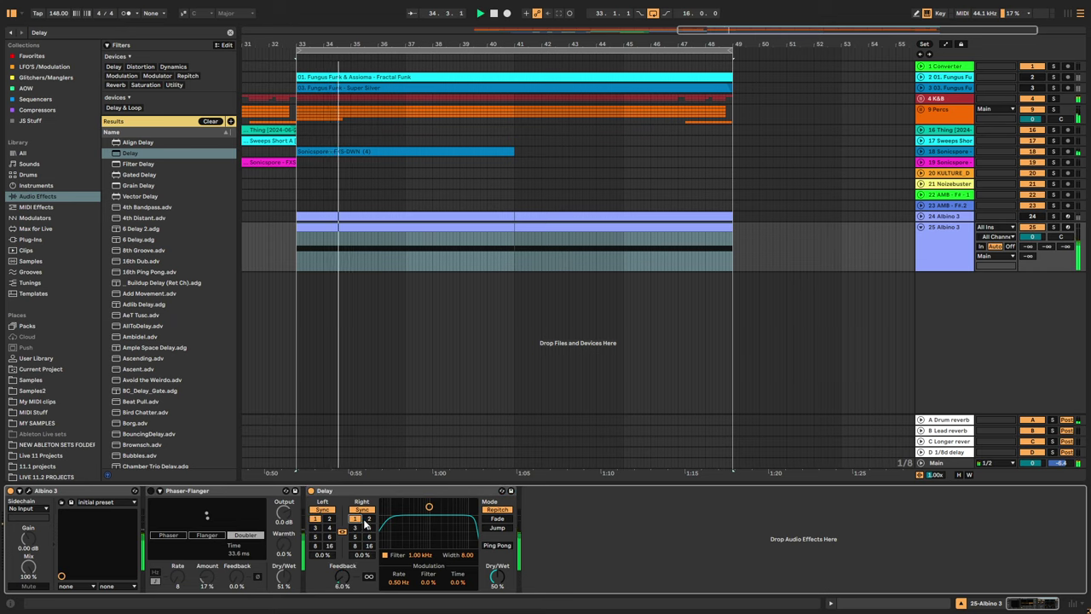
{"action": "left_click_drag", "start_coordinate": [429, 507], "coordinate": [426, 524]}
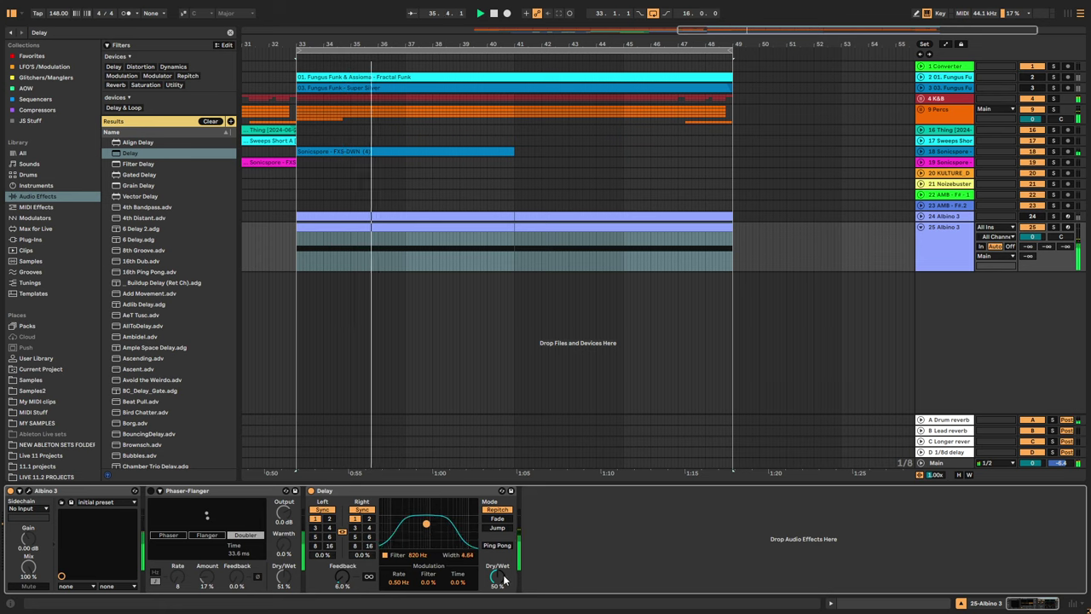
{"action": "left_click_drag", "start_coordinate": [498, 574], "coordinate": [499, 576]}
{"action": "key", "text": "space"}
{"action": "key", "text": "space"}
{"action": "left_click_drag", "start_coordinate": [344, 576], "coordinate": [344, 588]}
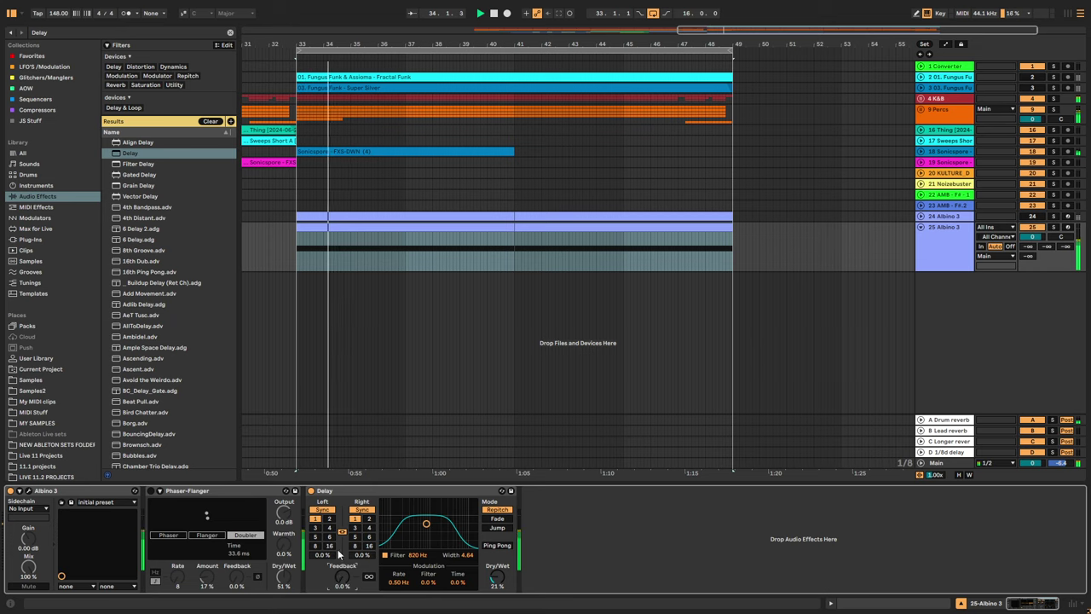
Try the Delay unsynced with a shorter time and lower dry/wet, and delete it from the track.
{"action": "left_click", "coordinate": [363, 509]}
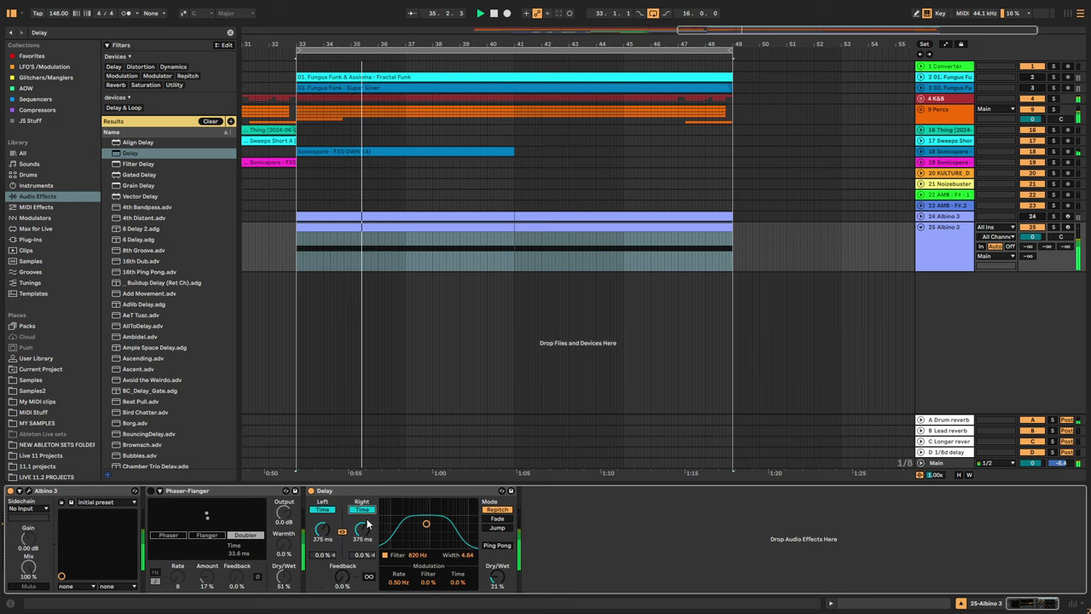
{"action": "left_click_drag", "start_coordinate": [362, 530], "coordinate": [362, 588]}
{"action": "left_click_drag", "start_coordinate": [497, 579], "coordinate": [497, 589]}
{"action": "key", "text": "Delete"}
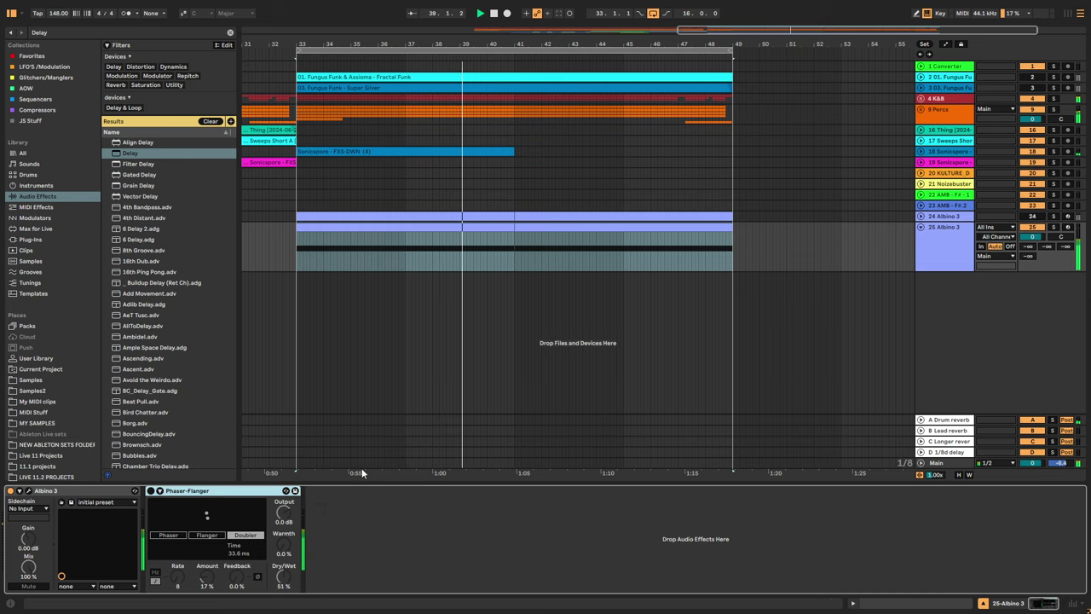
Search for "hybrid", add Hybrid Reverb after Phaser-Flanger, and play the loop.
{"action": "left_click", "coordinate": [119, 33]}
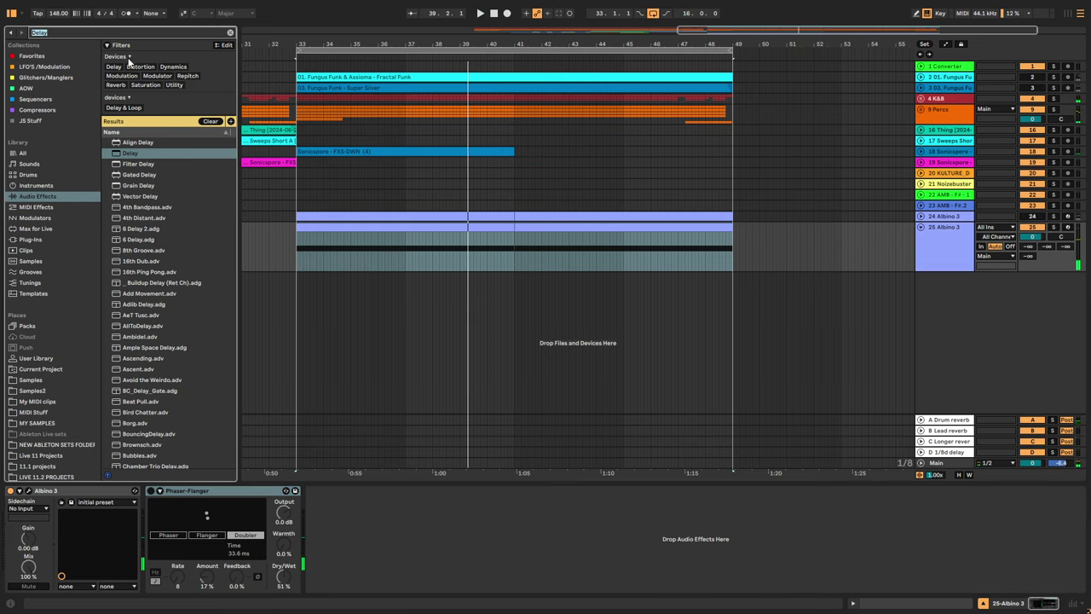
{"action": "type", "text": "hybrid"}
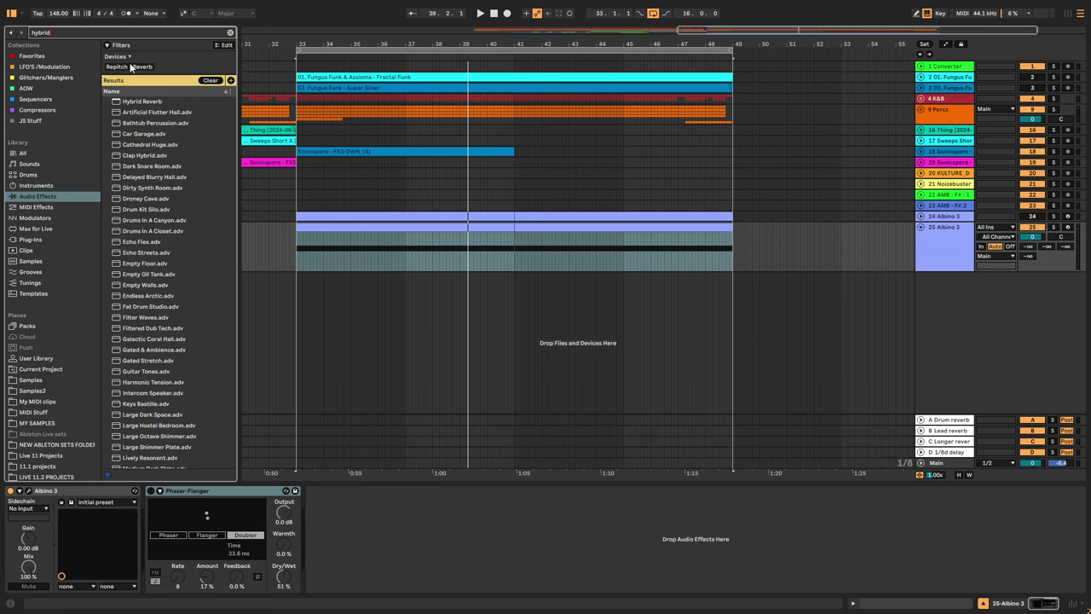
{"action": "left_click_drag", "start_coordinate": [128, 106], "coordinate": [350, 549]}
{"action": "key", "text": "space"}
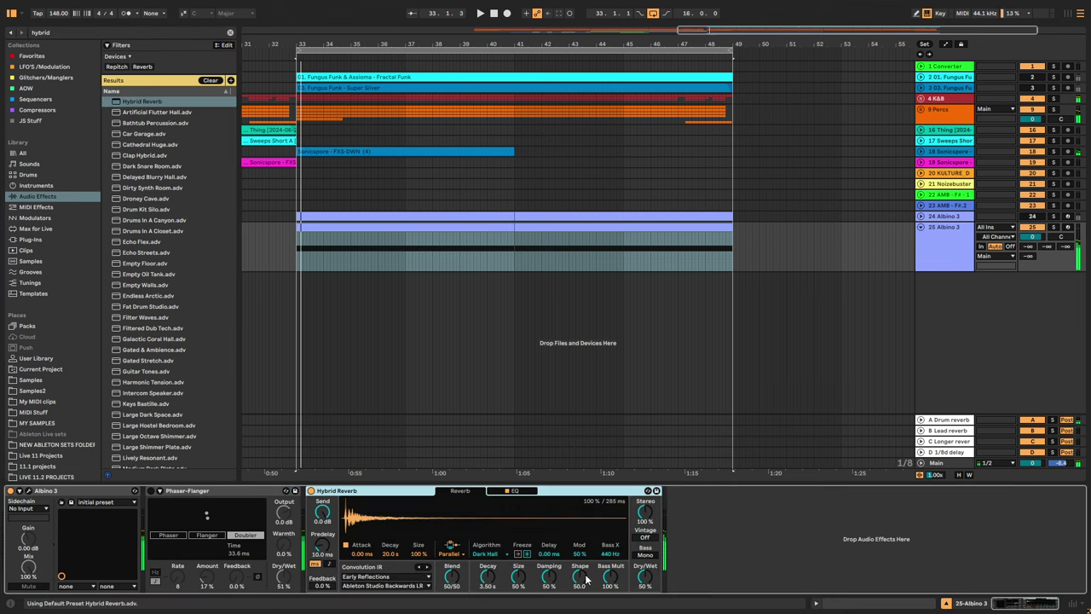
Switch Hybrid Reverb's routing from Parallel to Convolution only and audition the bass.
{"action": "left_click", "coordinate": [486, 555]}
{"action": "left_click", "coordinate": [495, 554]}
{"action": "left_click", "coordinate": [449, 554]}
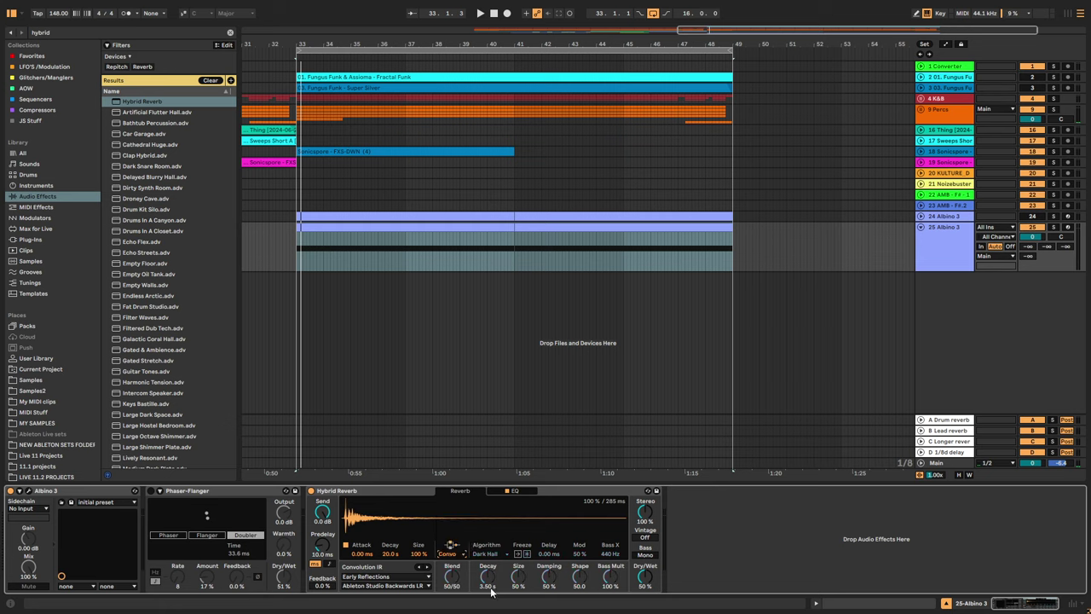
{"action": "key", "text": "space"}
{"action": "key", "text": "space"}
Set Hybrid Reverb's predelay to 5.07 ms and its convolution size to 150%, trying 36% dry/wet during playback.
{"action": "mouse_move", "coordinate": [641, 582]}
{"action": "left_mouse_down"}
{"action": "mouse_move", "coordinate": [641, 610]}
{"action": "mouse_move", "coordinate": [641, 591]}
{"action": "left_mouse_up"}
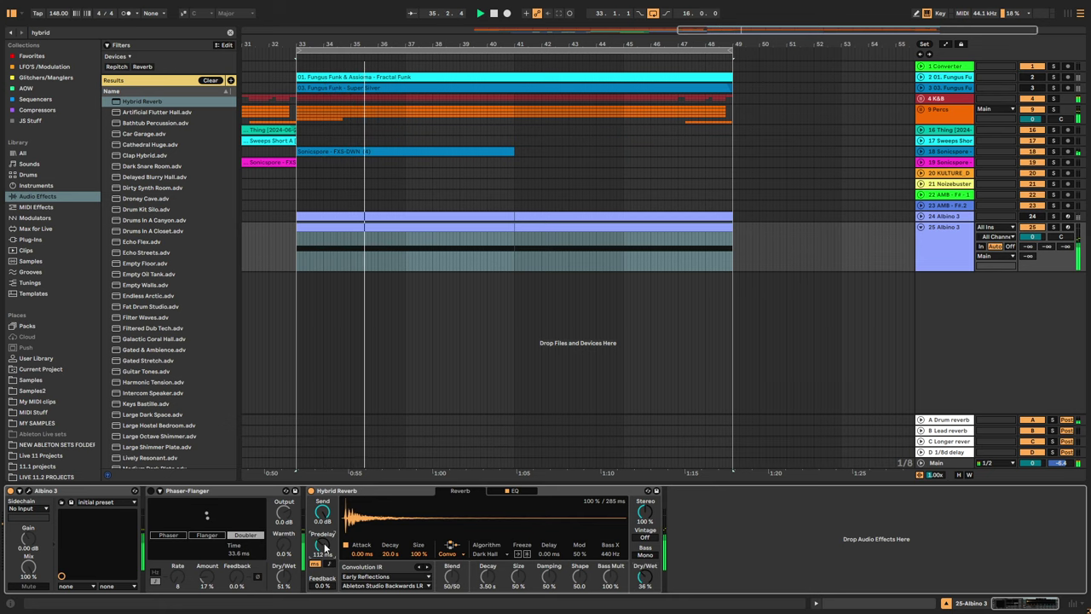
{"action": "left_click_drag", "start_coordinate": [322, 547], "coordinate": [323, 550]}
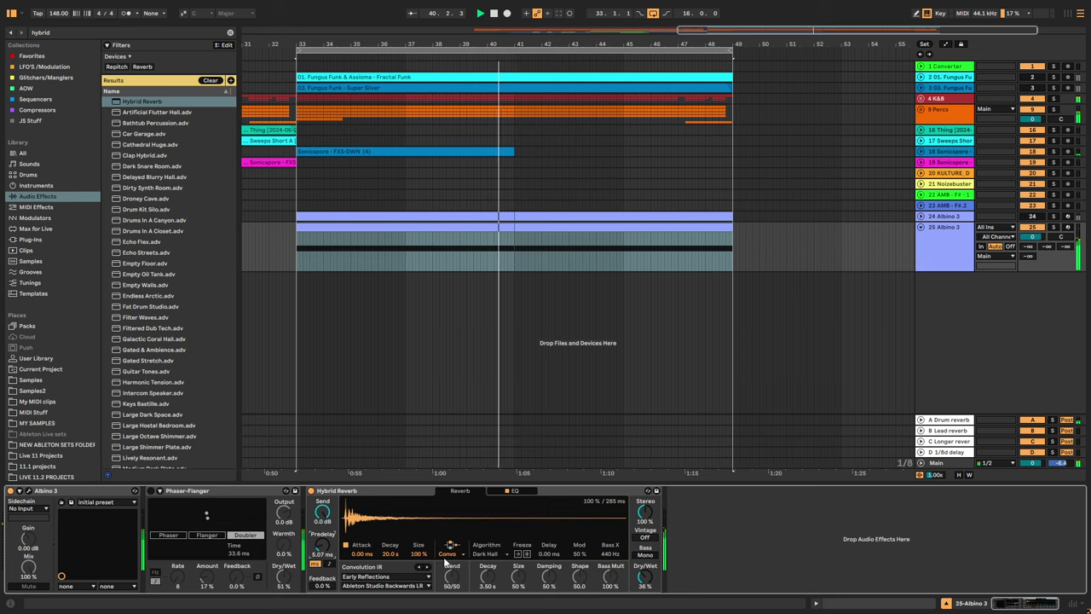
{"action": "left_click_drag", "start_coordinate": [419, 553], "coordinate": [419, 559]}
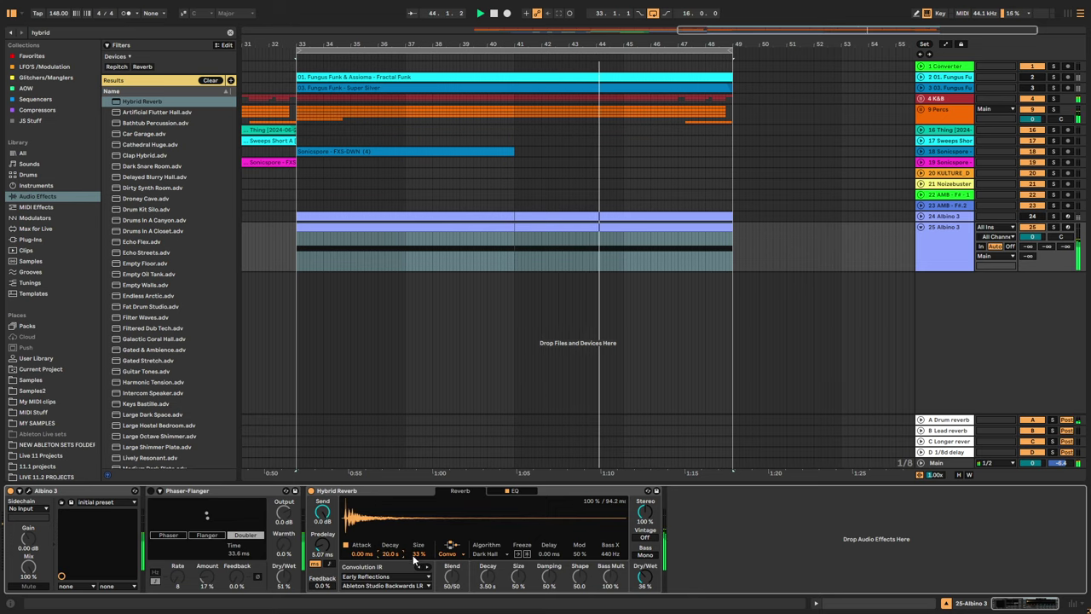
{"action": "mouse_move", "coordinate": [418, 555]}
{"action": "left_mouse_down"}
{"action": "mouse_move", "coordinate": [418, 526]}
{"action": "mouse_move", "coordinate": [418, 573]}
{"action": "left_mouse_up"}
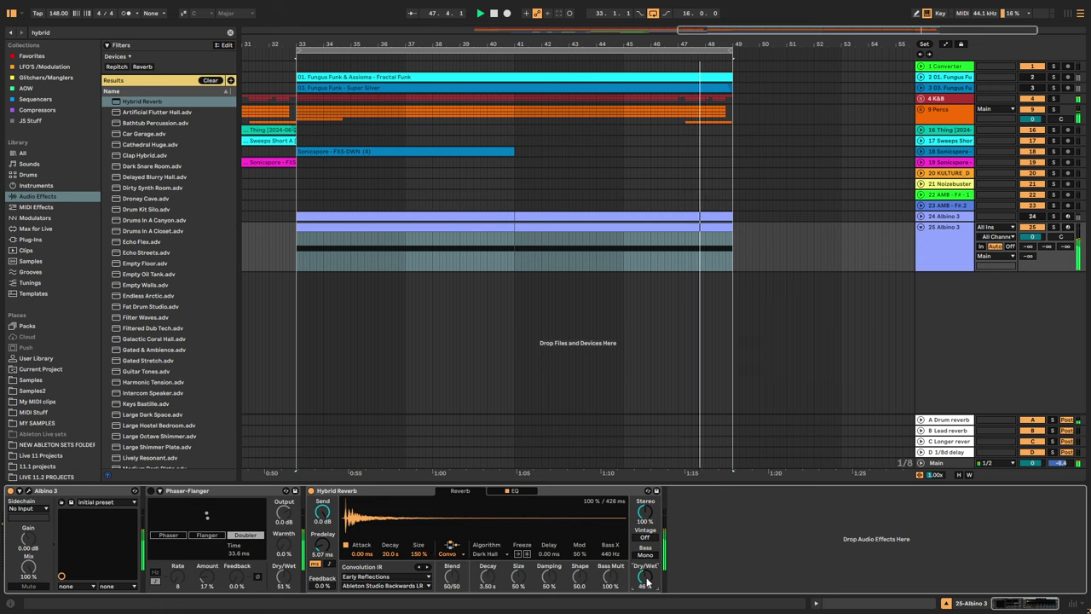
Set Hybrid Reverb's dry/wet to 31% and track 25's send to the Lead reverb to -13.7 dB.
{"action": "left_click_drag", "start_coordinate": [646, 580], "coordinate": [646, 587]}
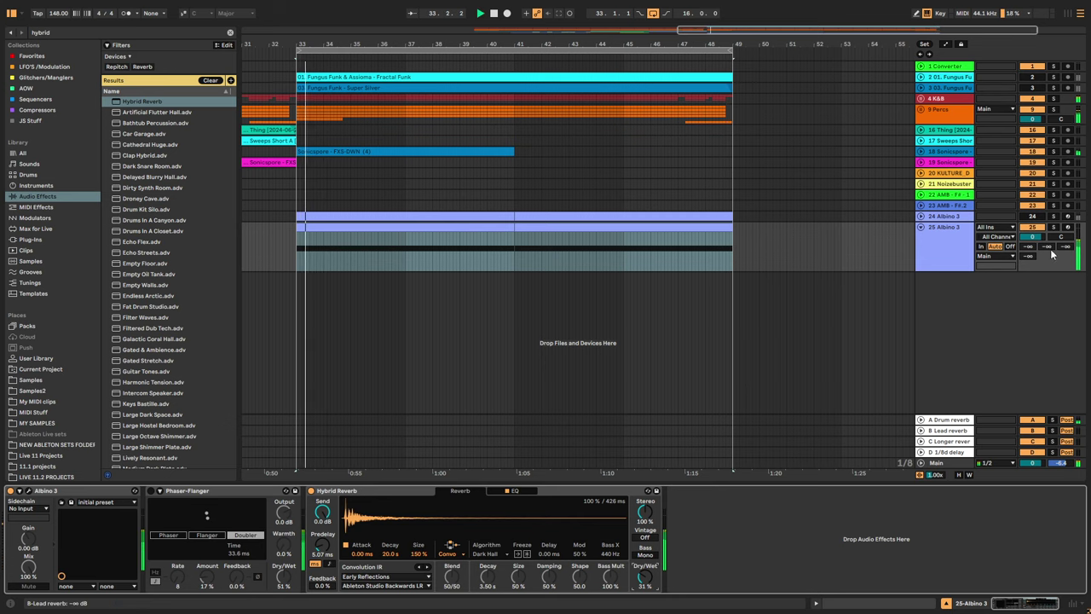
{"action": "left_click_drag", "start_coordinate": [1049, 248], "coordinate": [1041, 251]}
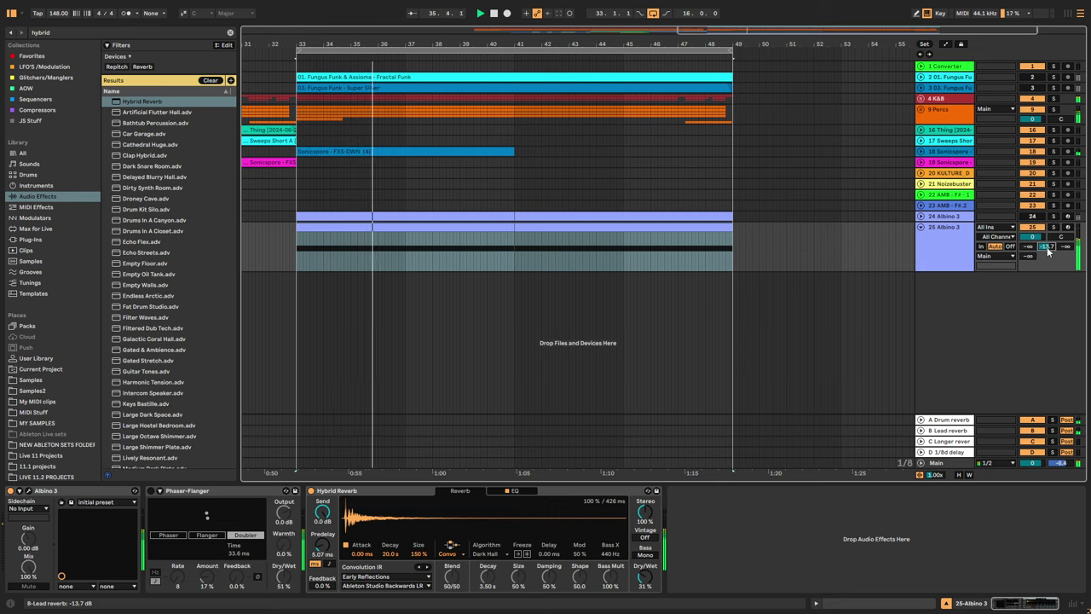
{"action": "left_click", "coordinate": [712, 243]}
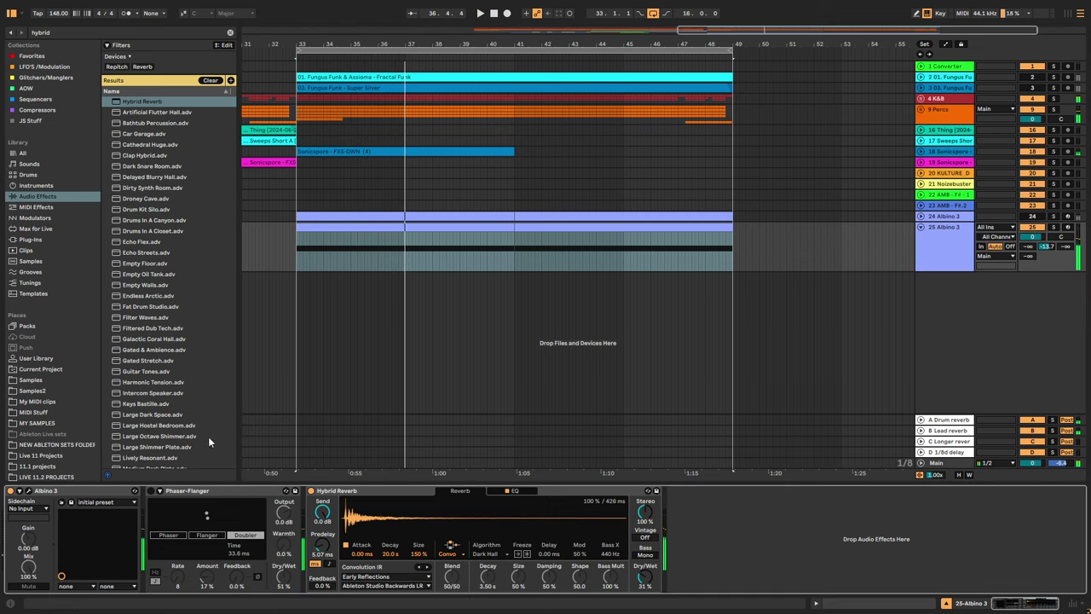
Search the plug-ins for "phase" and replace Phaser-Flanger with PhaseMistress ahead of Hybrid Reverb.
{"action": "left_click", "coordinate": [72, 29]}
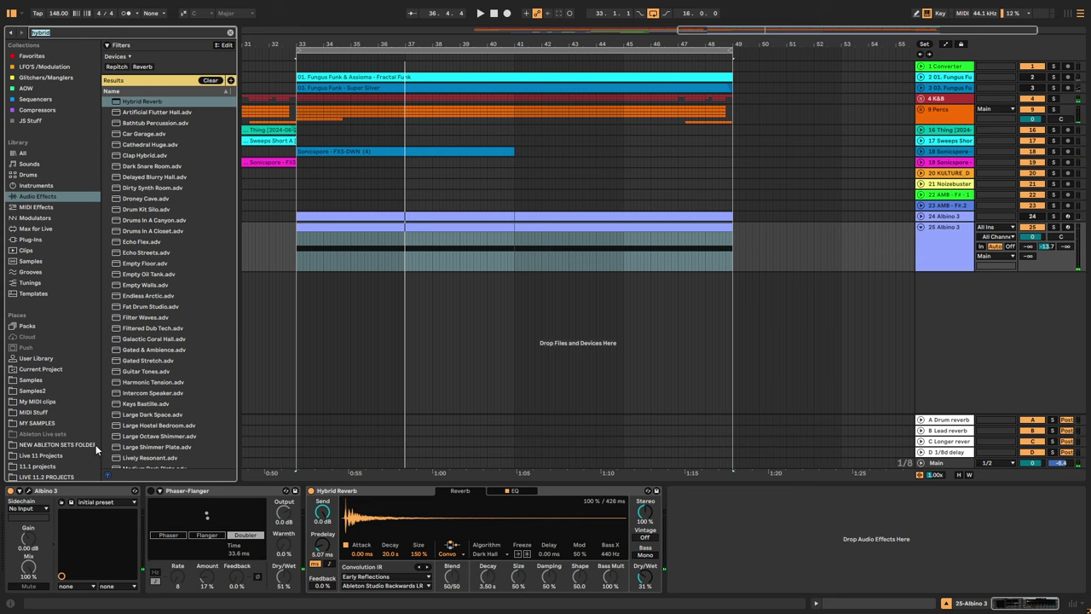
{"action": "type", "text": "phase"}
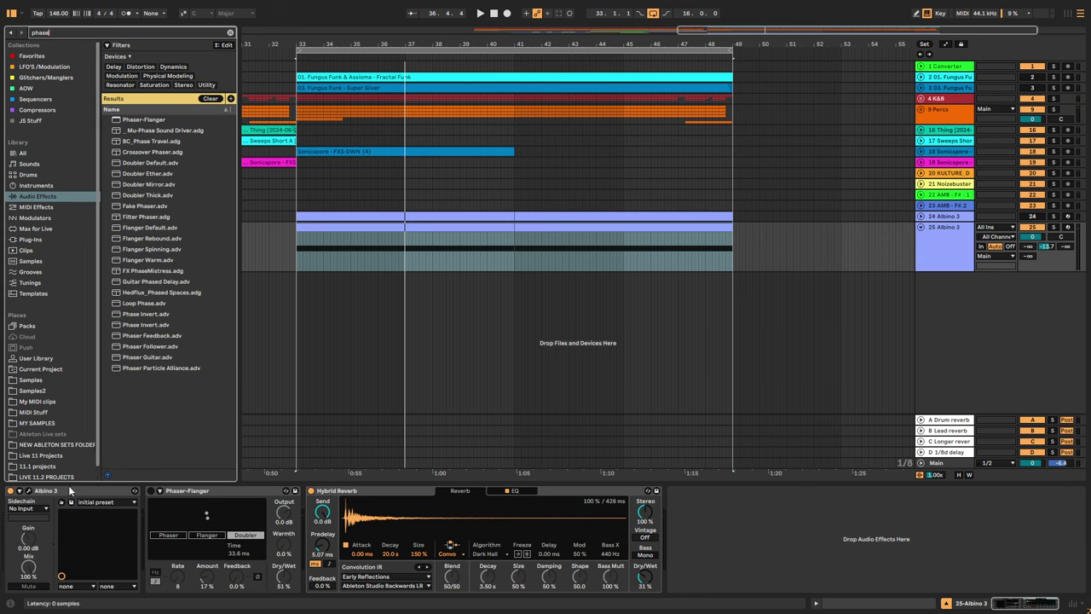
{"action": "left_click", "coordinate": [34, 239]}
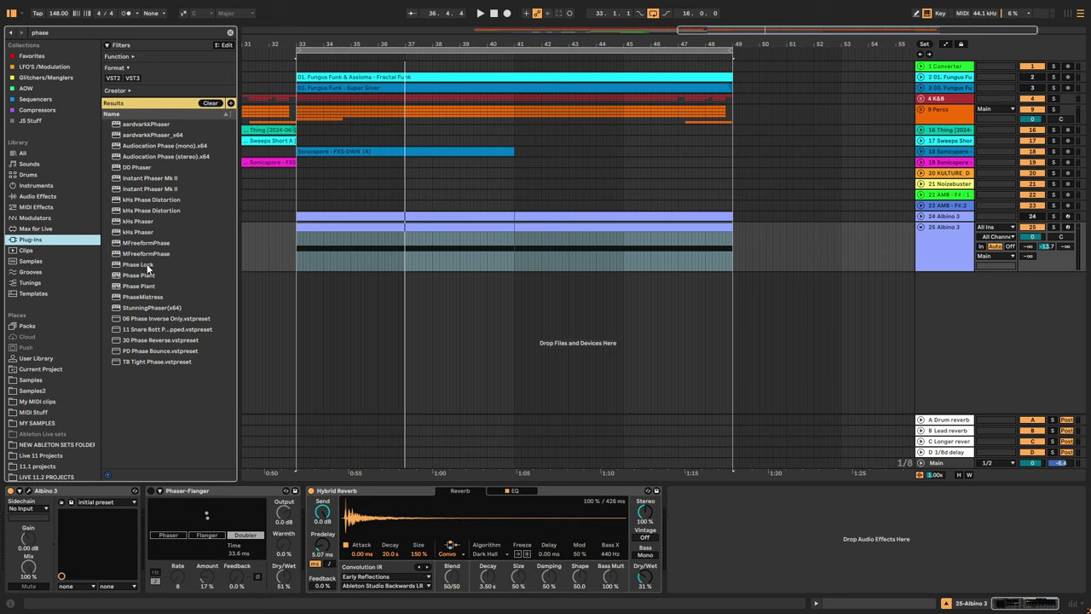
{"action": "left_click_drag", "start_coordinate": [139, 296], "coordinate": [323, 531]}
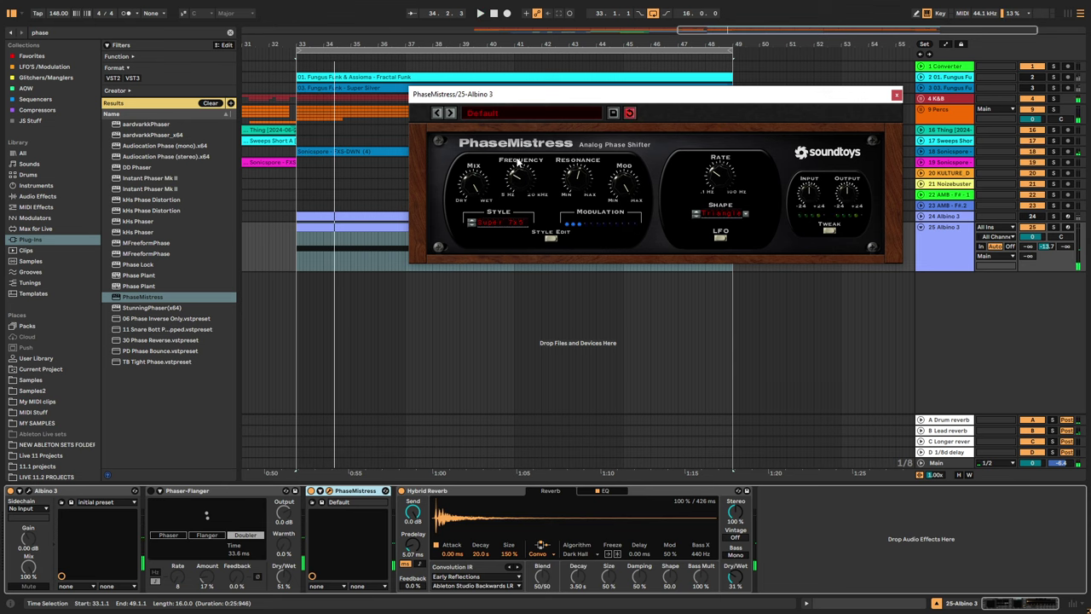
{"action": "left_click", "coordinate": [199, 493]}
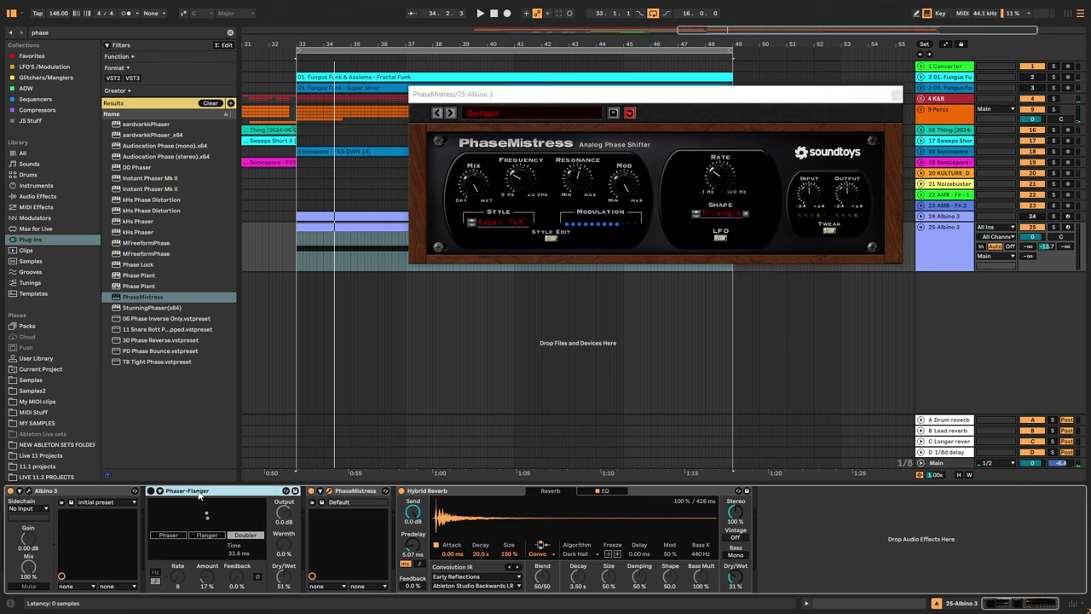
{"action": "key", "text": "Delete"}
Open PhaseMistress's style editor, choose the PM 24 preset, and try the Classic color while the loop plays.
{"action": "left_click", "coordinate": [502, 219]}
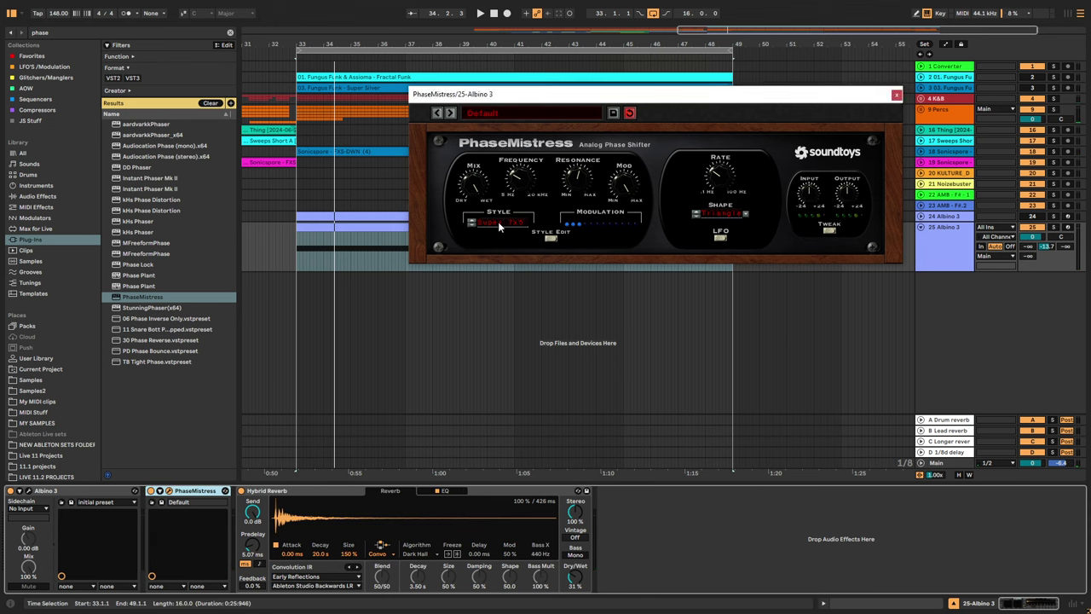
{"action": "left_click", "coordinate": [551, 239]}
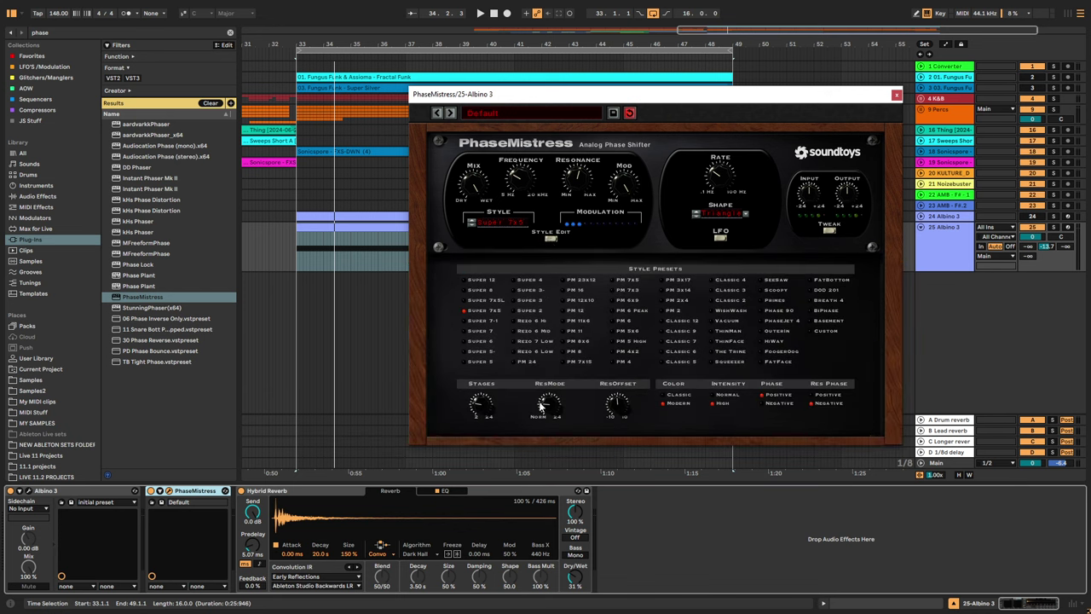
{"action": "left_click", "coordinate": [512, 362]}
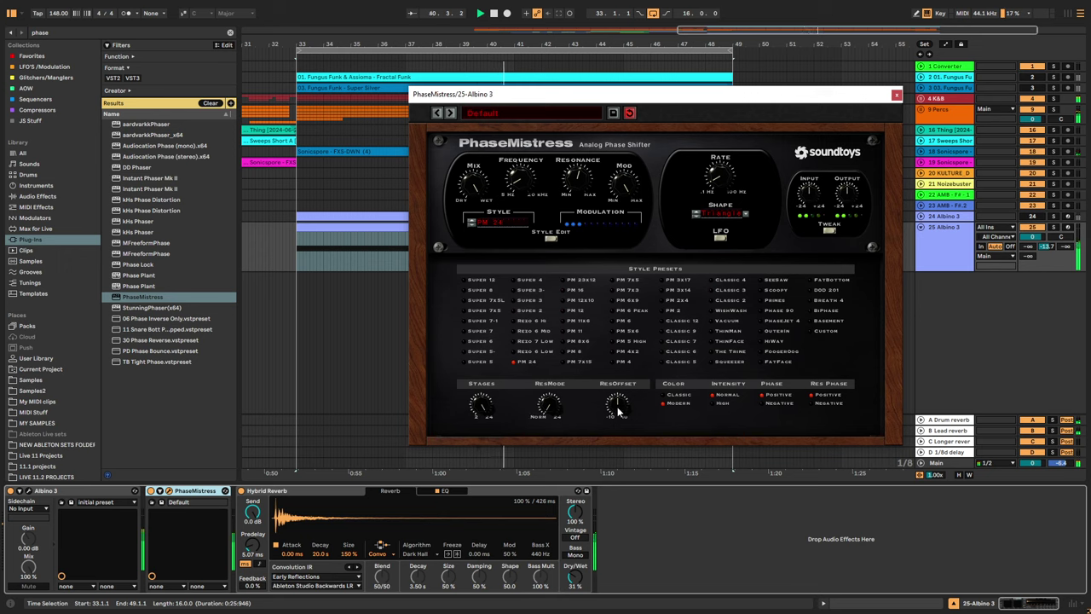
{"action": "left_click", "coordinate": [676, 395]}
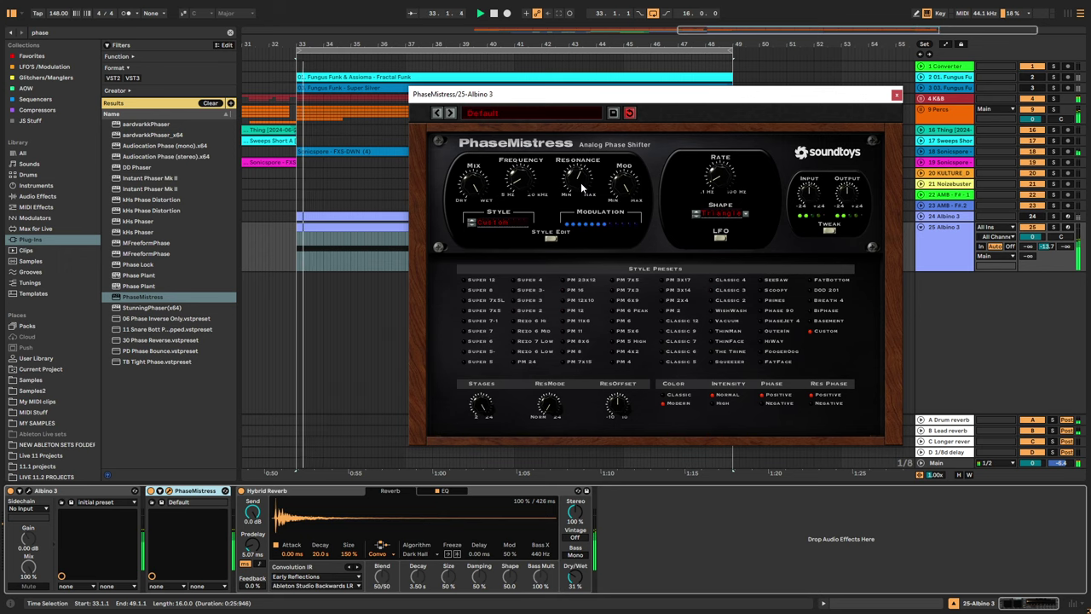
Search the whole library for "pro-q" and add FabFilter Pro-Q 3 after Hybrid Reverb.
{"action": "left_click", "coordinate": [81, 30]}
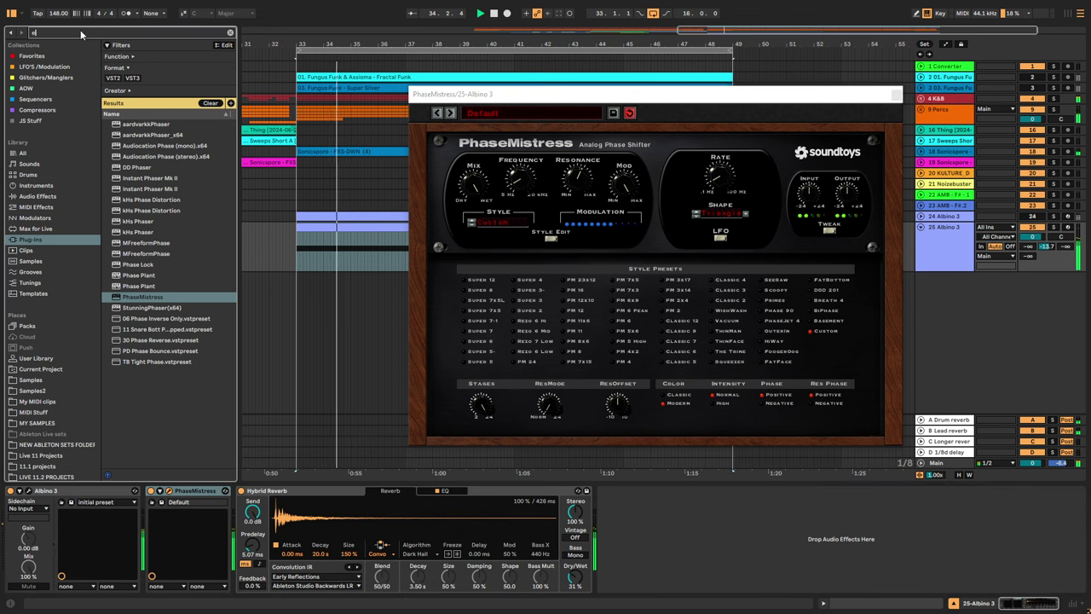
{"action": "type", "text": "eq"}
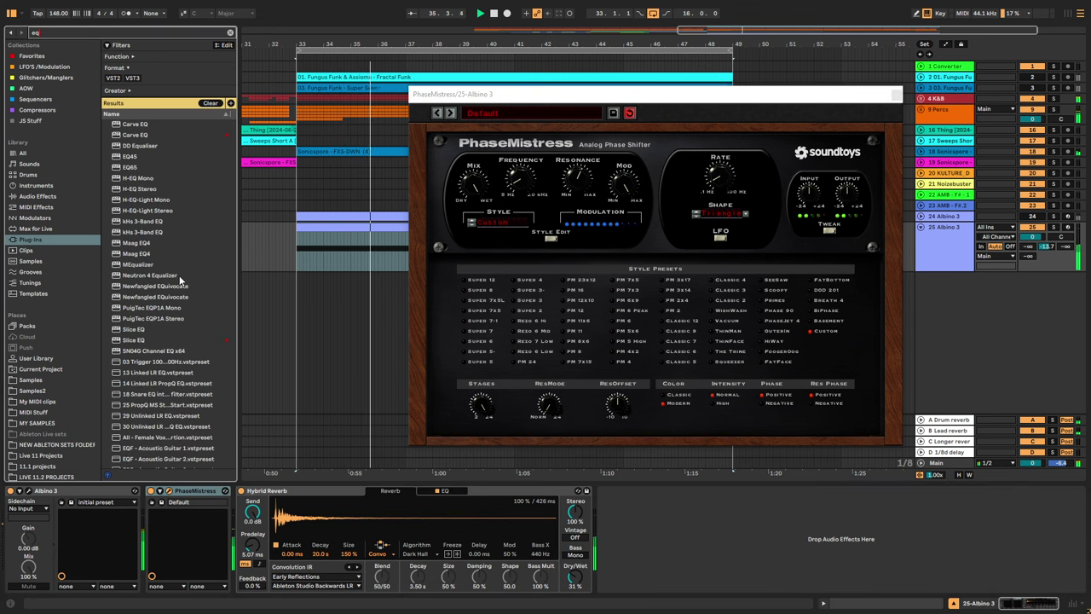
{"action": "type", "text": "8"}
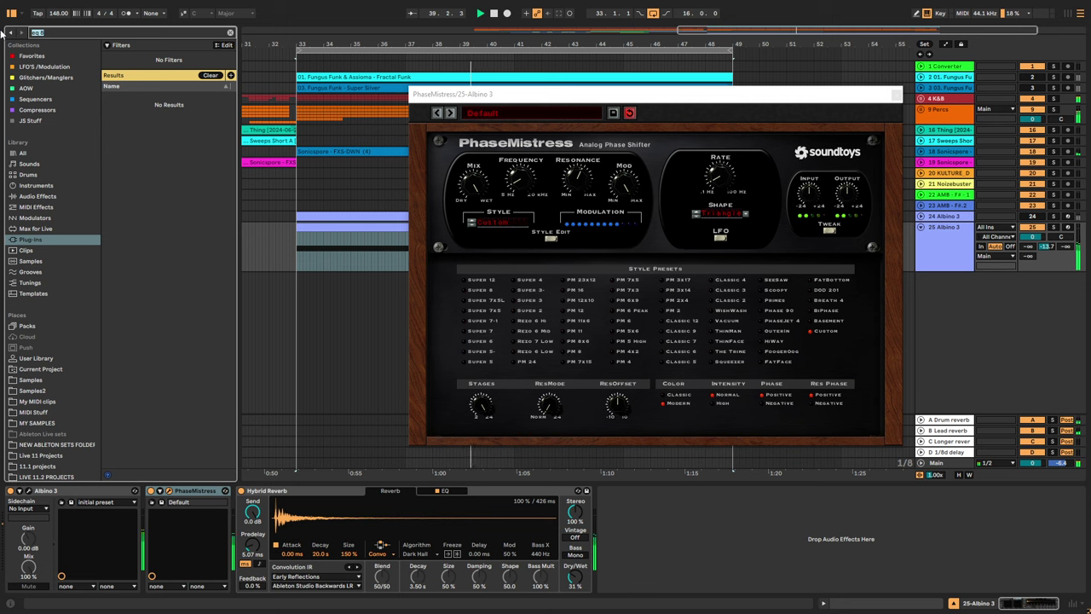
{"action": "type", "text": "pro"}
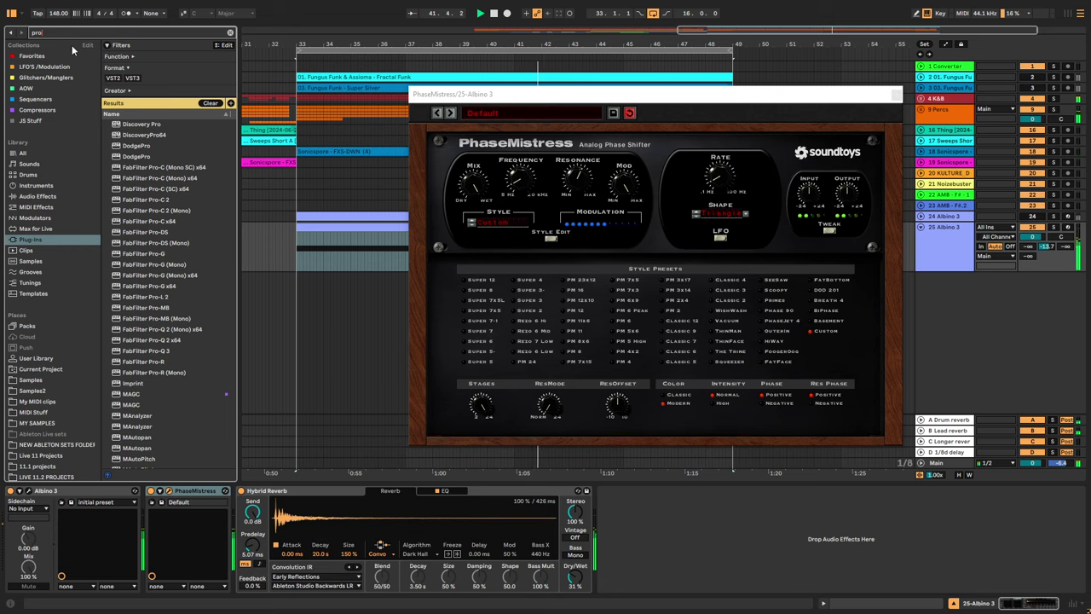
{"action": "type", "text": "q"}
{"action": "key", "text": "ctrl+f"}
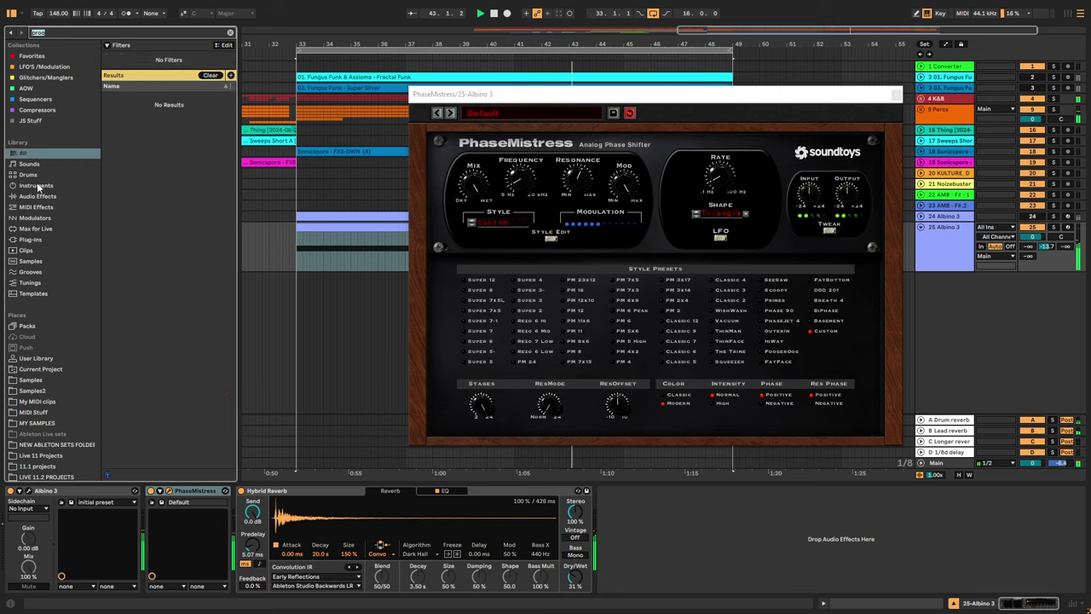
{"action": "left_click", "coordinate": [51, 33]}
{"action": "type", "text": "-"}
{"action": "left_click_drag", "start_coordinate": [135, 180], "coordinate": [675, 564]}
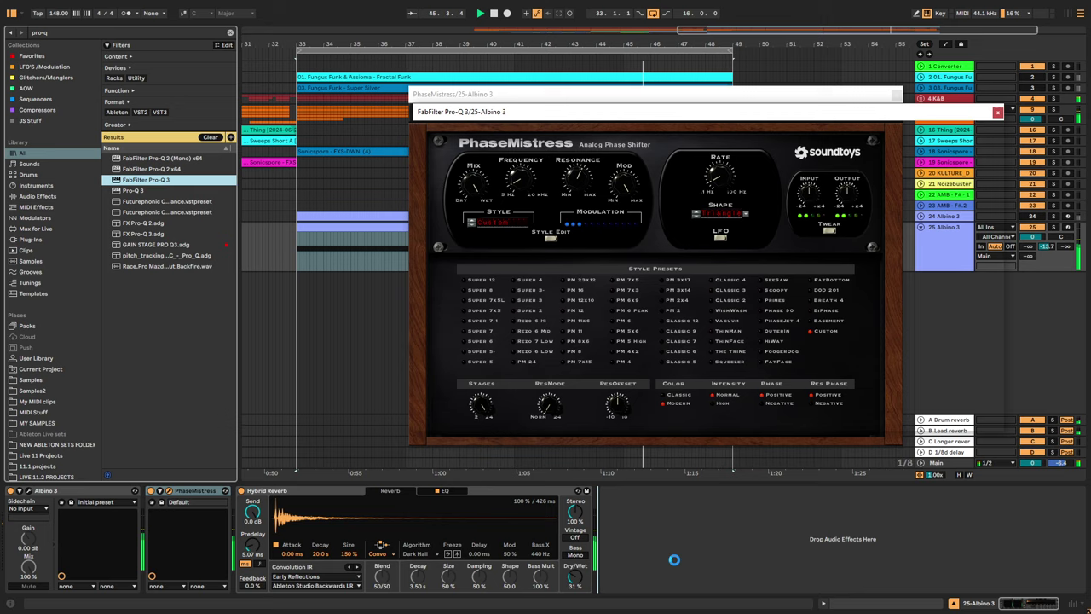
Shape the band edges in Pro-Q 3 with a low cut and a high cut at about 11.5 kHz.
{"action": "left_click", "coordinate": [423, 237]}
{"action": "left_click_drag", "start_coordinate": [423, 238], "coordinate": [617, 238]}
{"action": "left_click", "coordinate": [975, 237]}
{"action": "left_click_drag", "start_coordinate": [974, 238], "coordinate": [912, 239]}
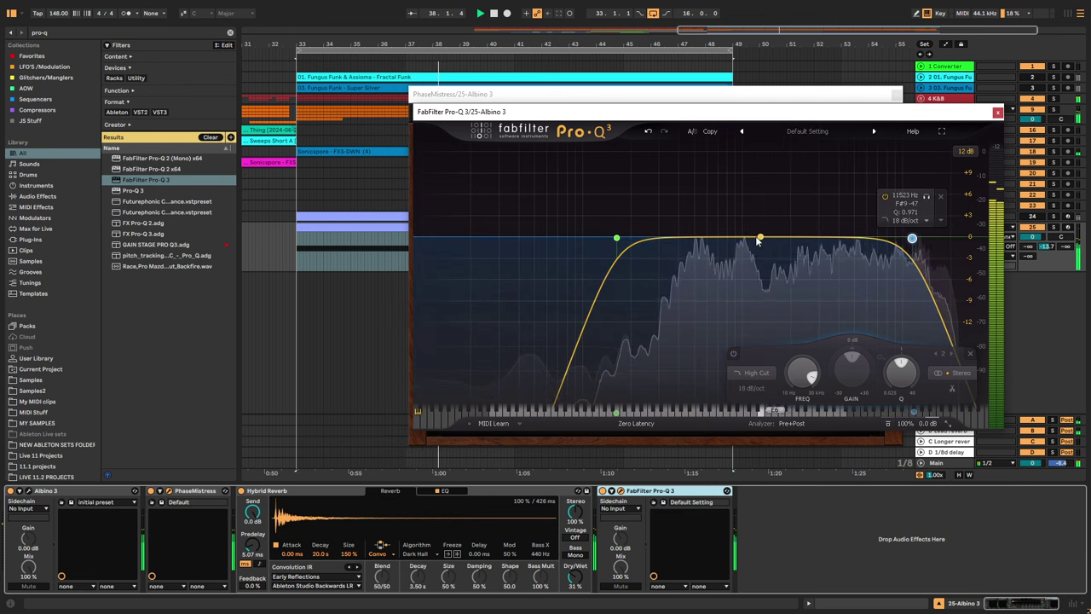
Add a bell boost of about 2.2 dB at 471 Hz and a bell cut near 4.5 kHz with Q about 1.6, then close both plug-in windows.
{"action": "left_click_drag", "start_coordinate": [713, 236], "coordinate": [691, 222]}
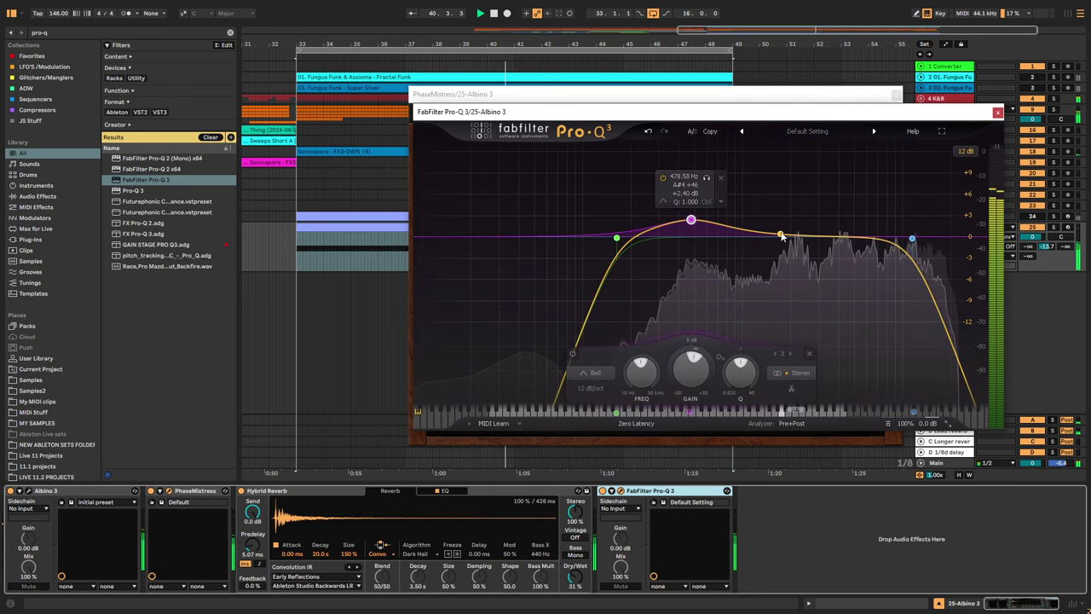
{"action": "left_click_drag", "start_coordinate": [797, 241], "coordinate": [848, 249]}
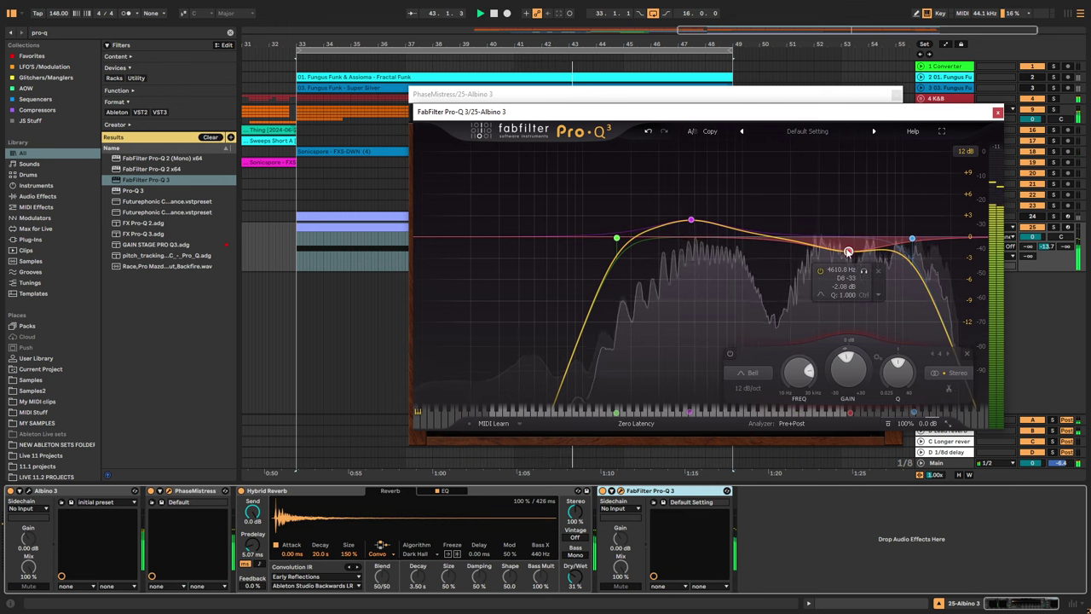
{"action": "left_click", "coordinate": [864, 269]}
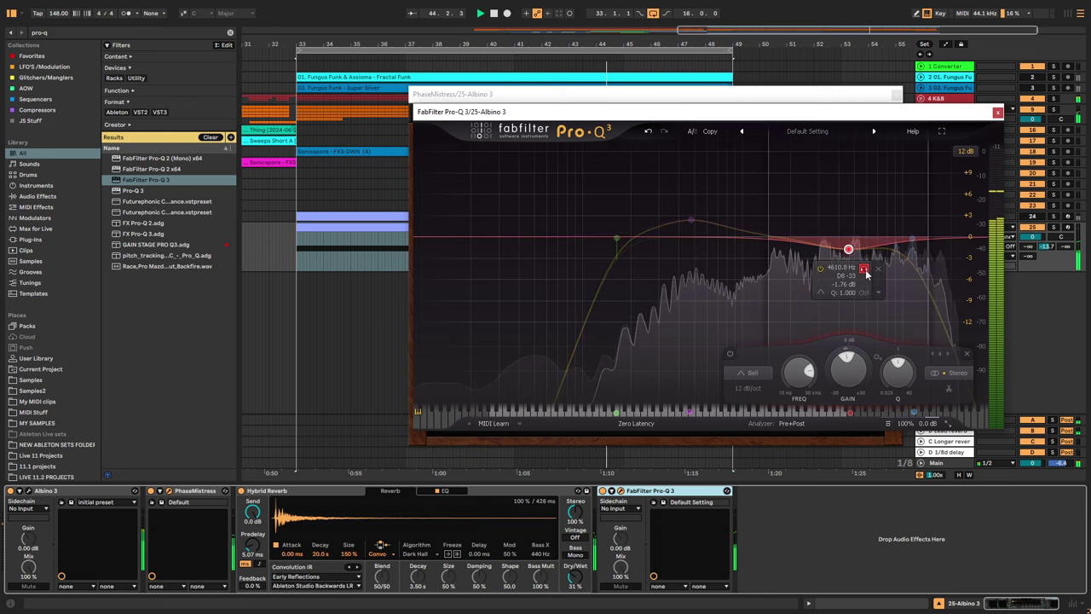
{"action": "scroll", "coordinate": [849, 250], "scroll_direction": "up", "scroll_amount": 3}
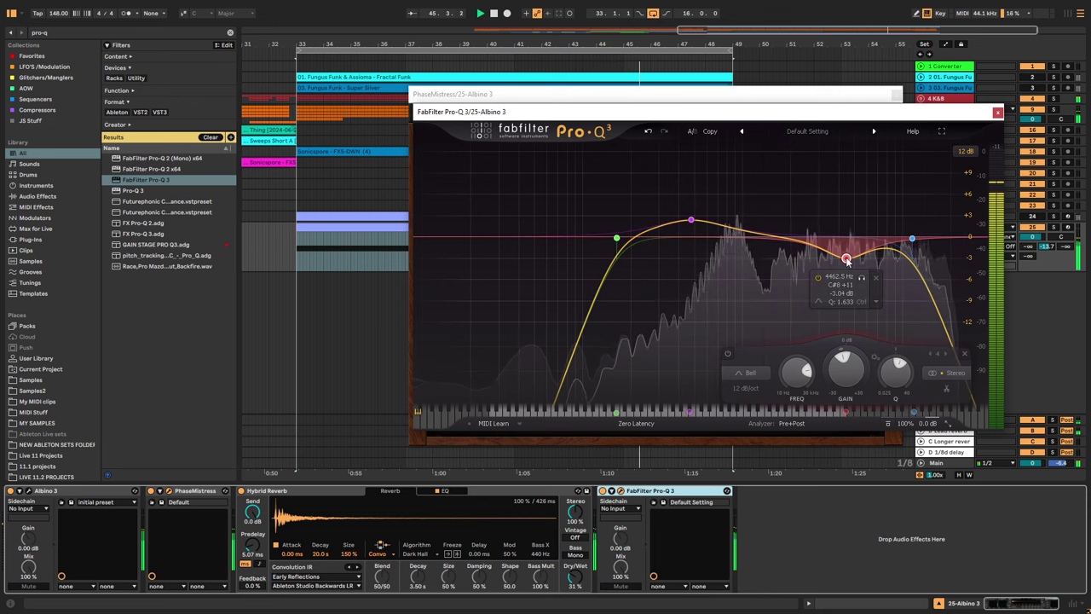
{"action": "left_click", "coordinate": [692, 225]}
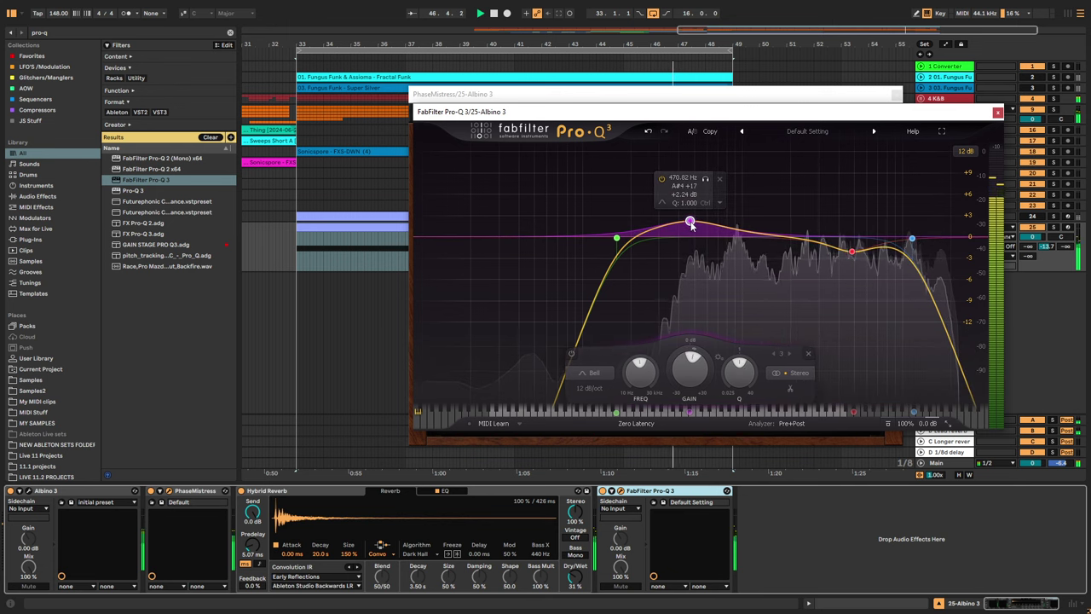
{"action": "left_click", "coordinate": [997, 112]}
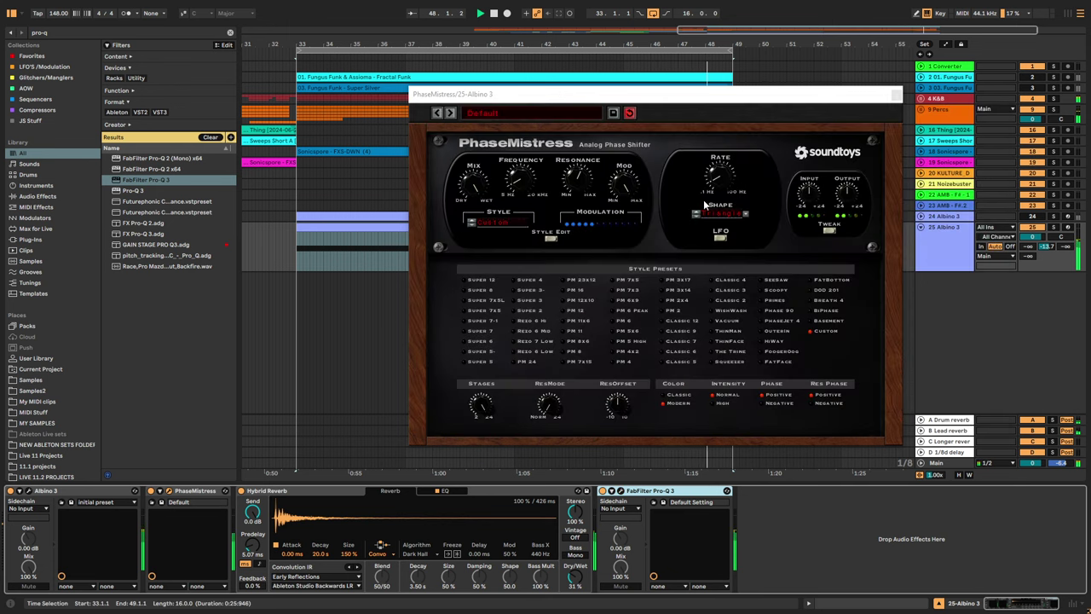
{"action": "left_click", "coordinate": [895, 94]}
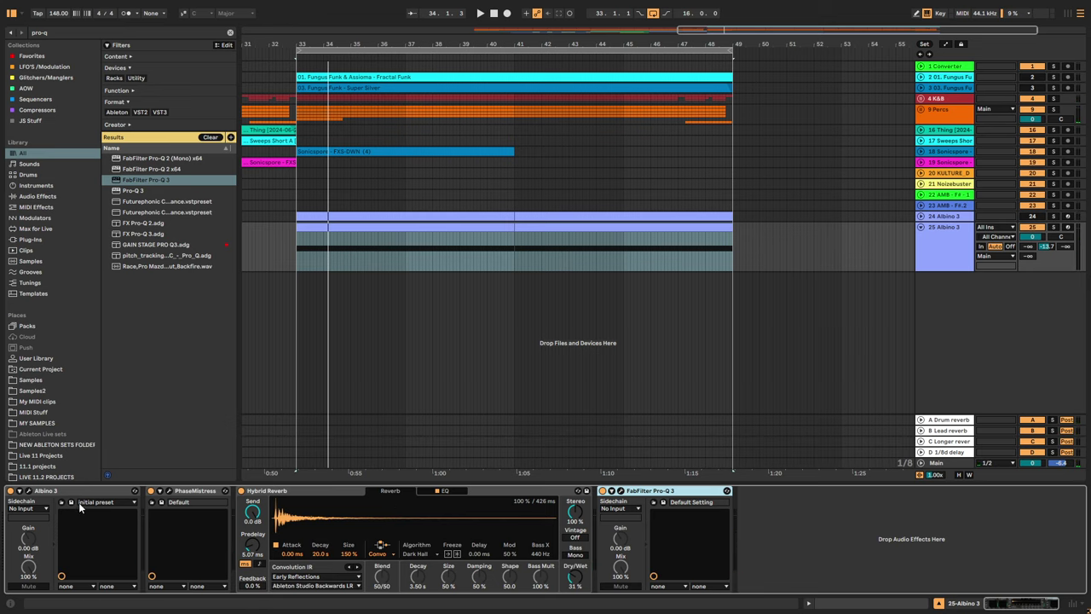
Reopen PhaseMistress, compare its positive and negative phase settings during playback, and set the intensity to High.
{"action": "left_click", "coordinate": [170, 492]}
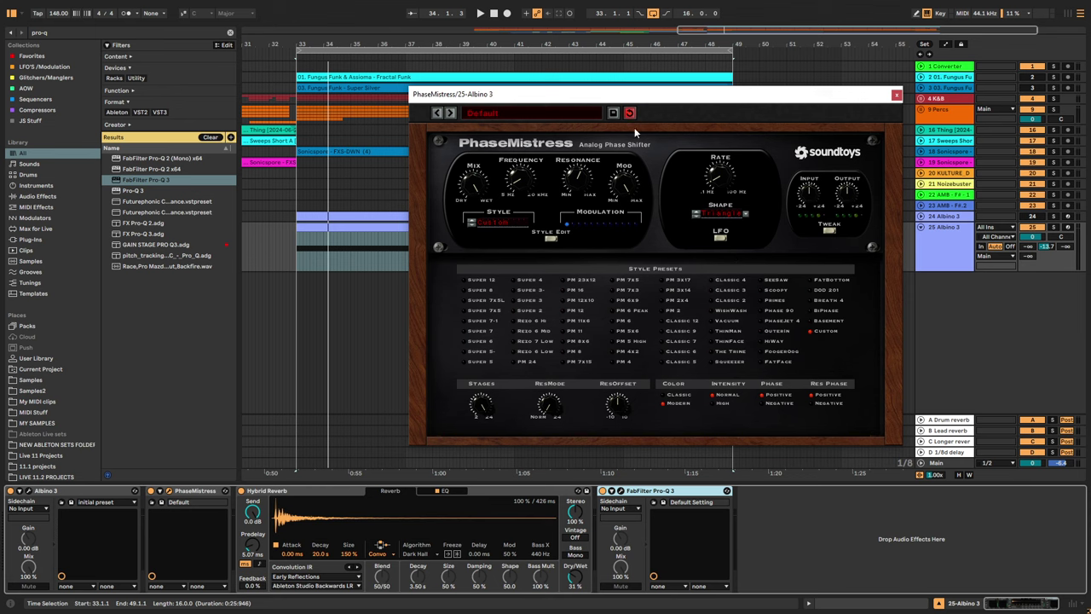
{"action": "key", "text": "space"}
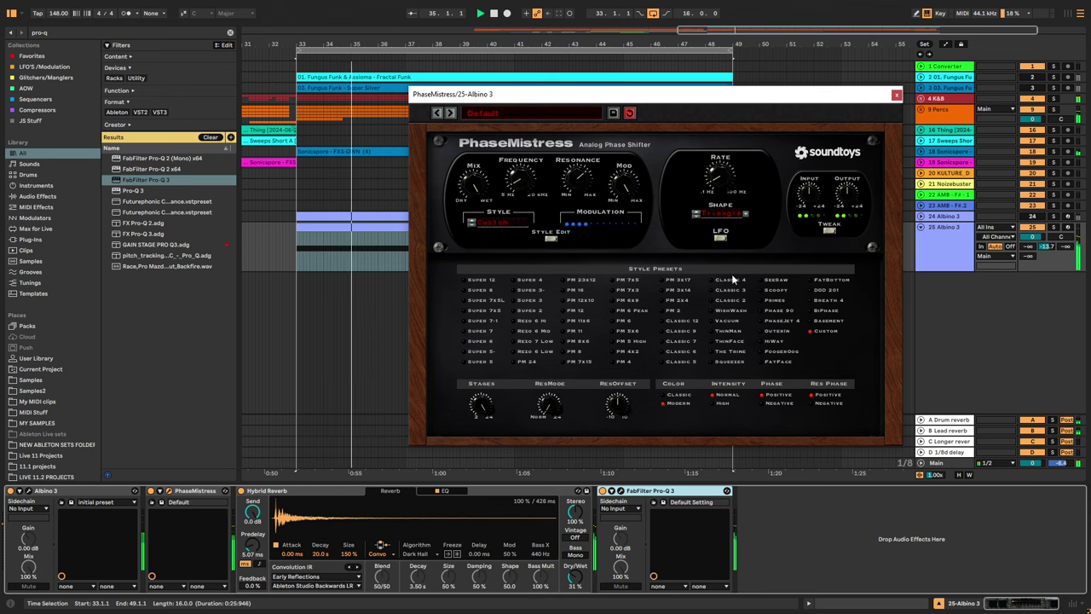
{"action": "left_click", "coordinate": [783, 406]}
{"action": "left_click", "coordinate": [776, 396]}
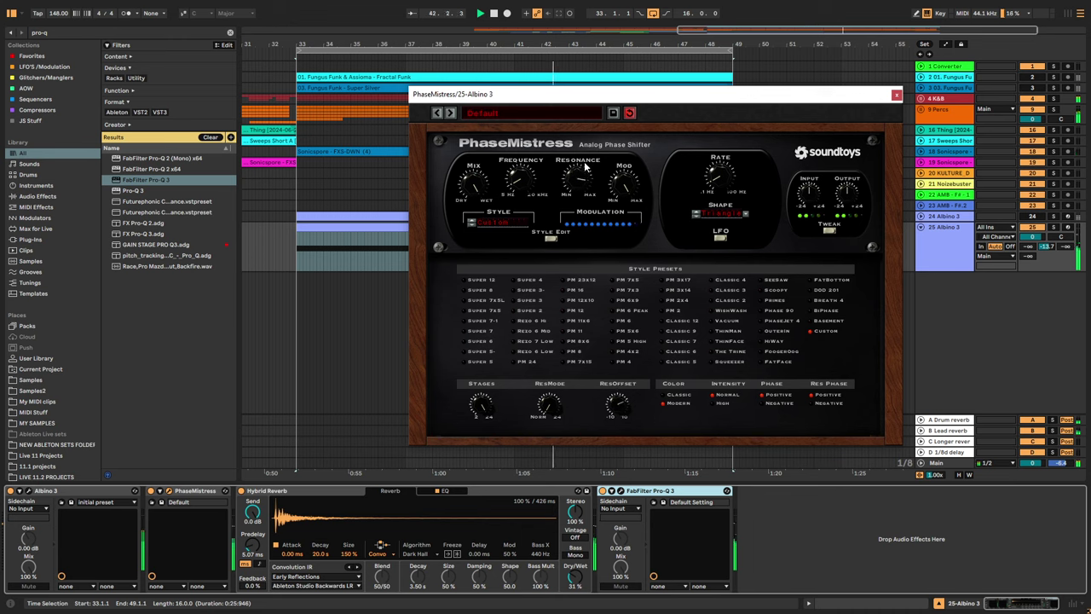
{"action": "left_click", "coordinate": [777, 403]}
{"action": "left_click", "coordinate": [721, 404]}
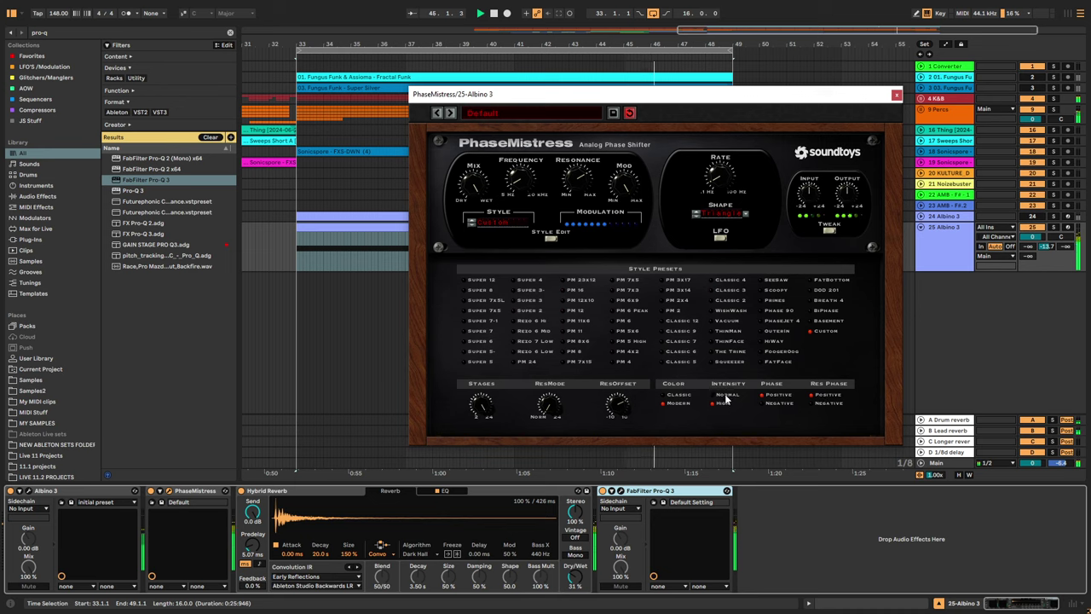